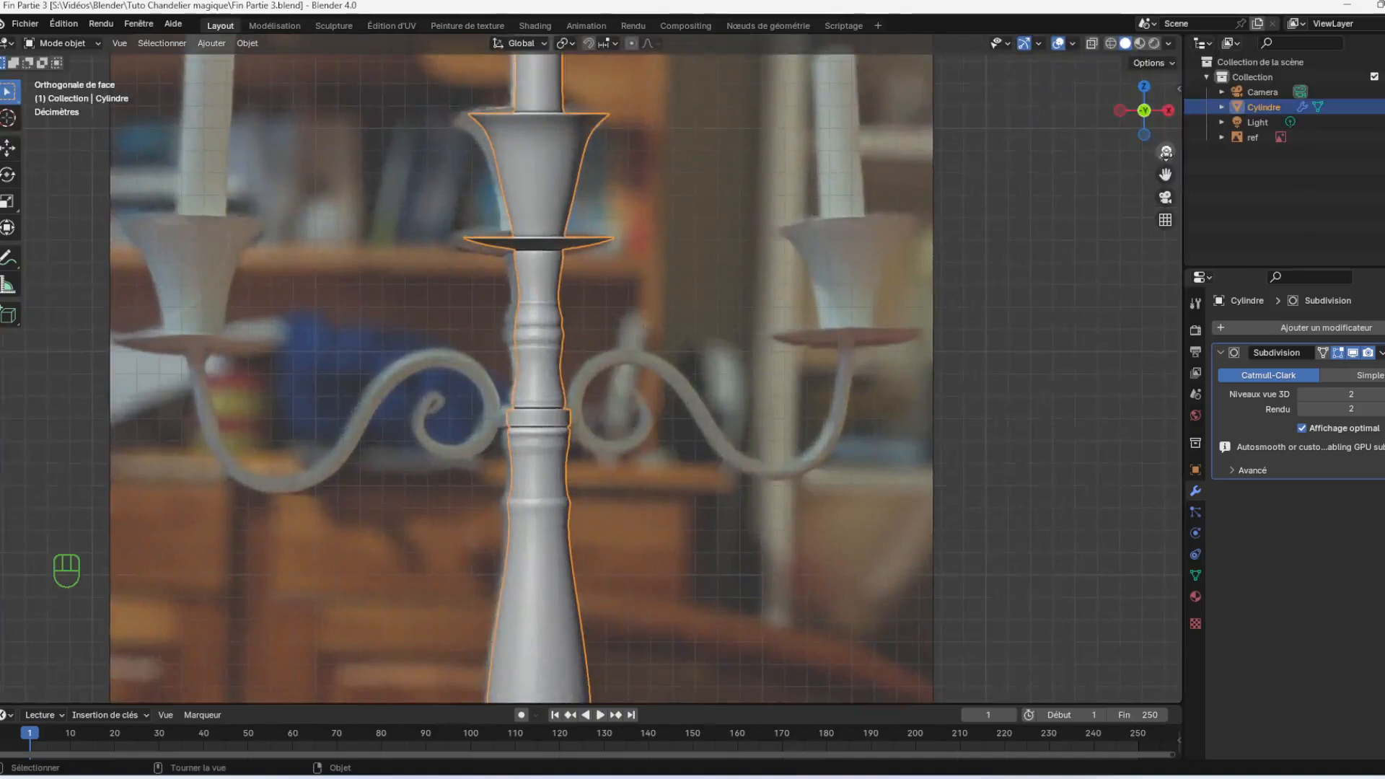
In Edit Mode, box-select the central candle, its cup and drip tray in the orthographic front view, and check the selection from behind
left_click_drag(1165, 175, 1234, 447)
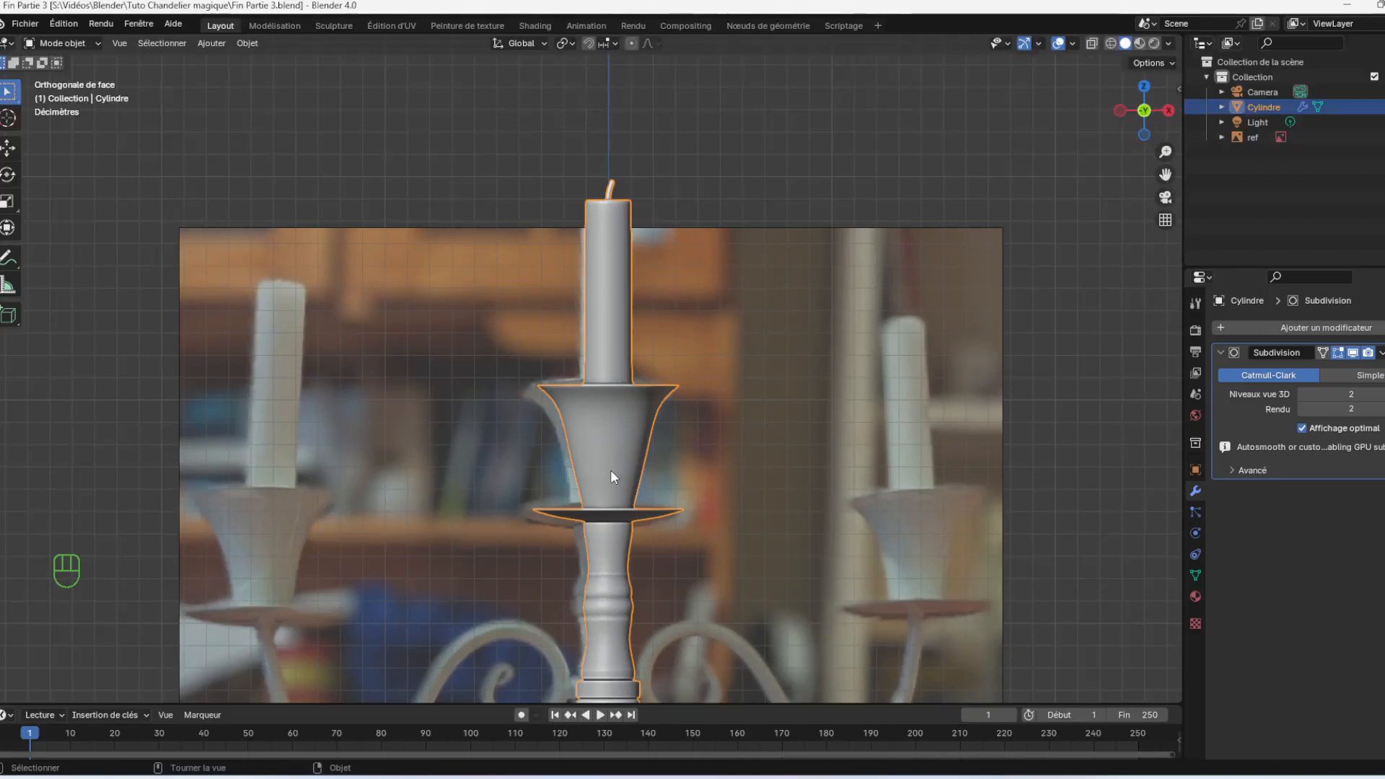
key("Tab")
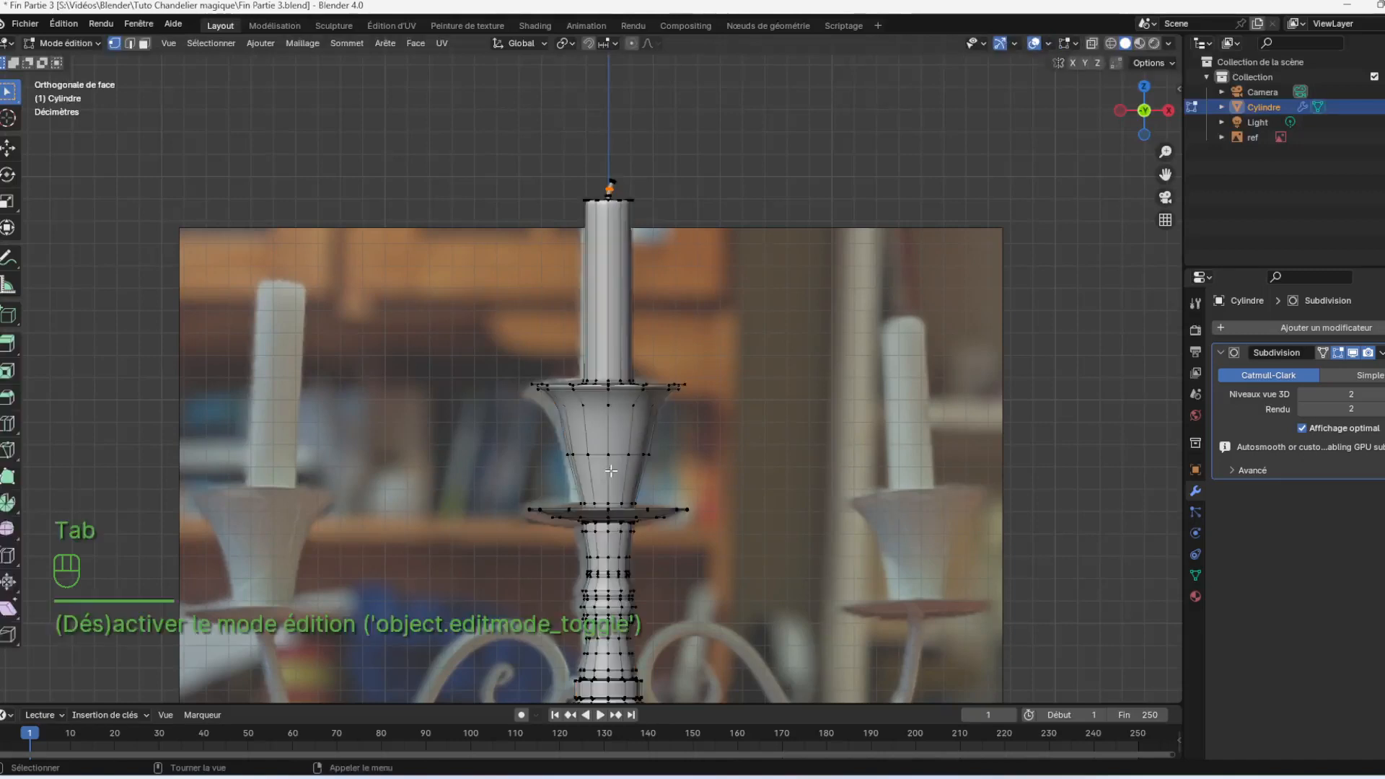
left_click_drag(398, 122, 822, 522)
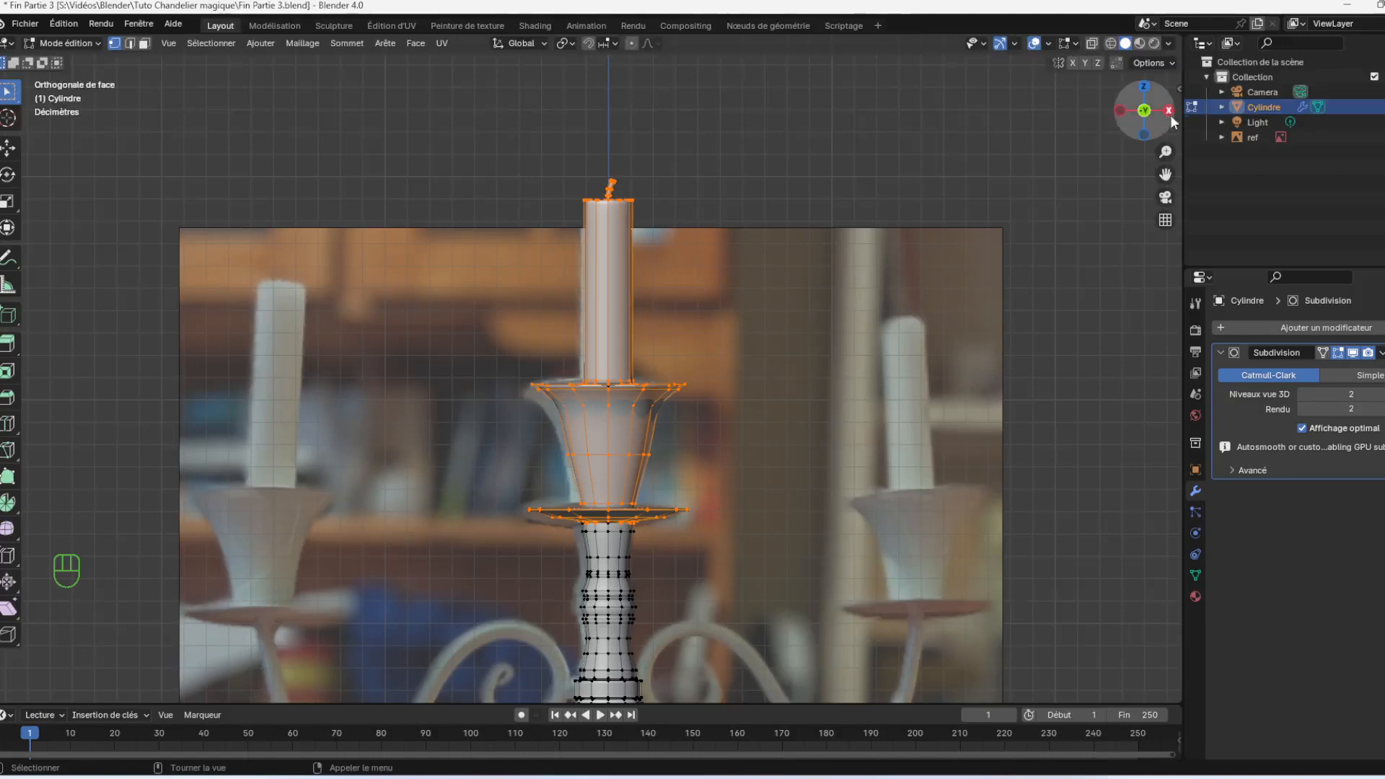
left_click_drag(1156, 121, 1128, 131)
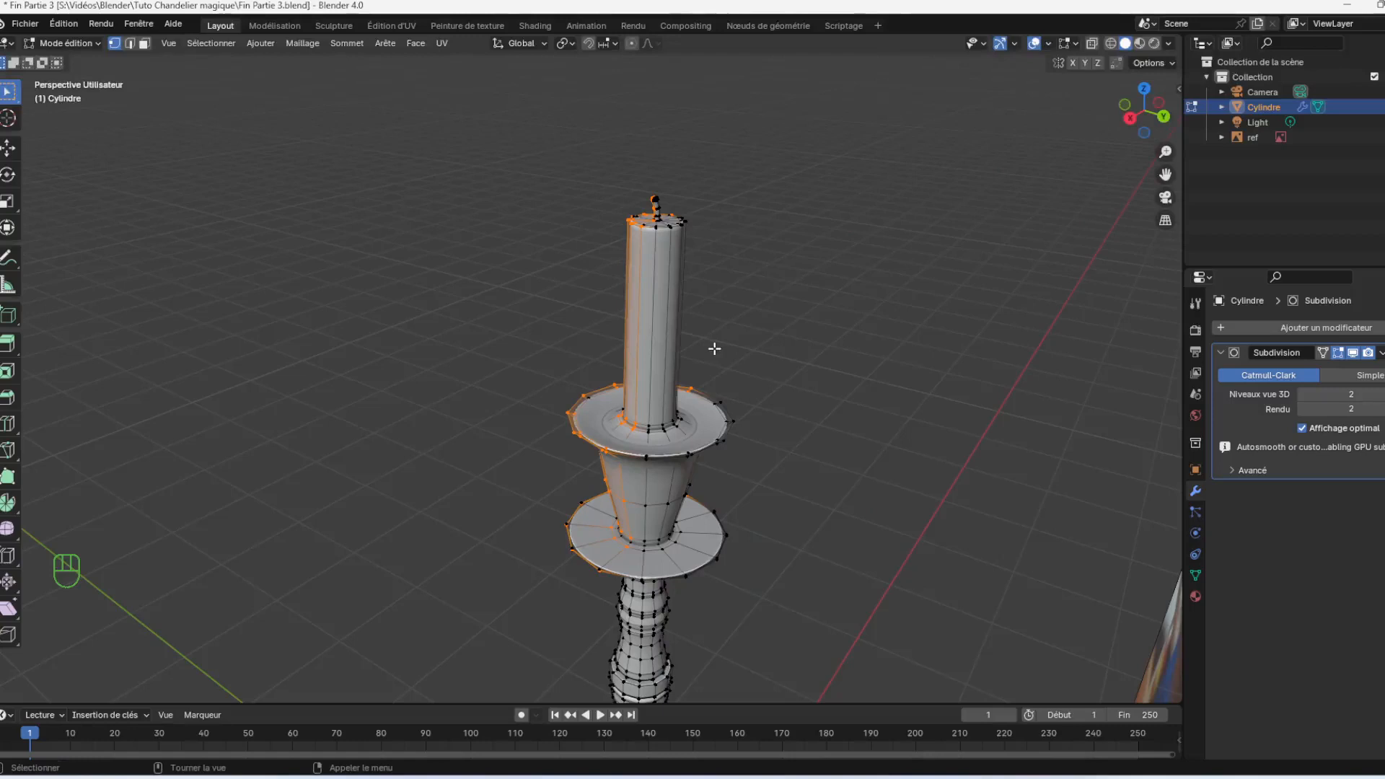
key("KP_1")
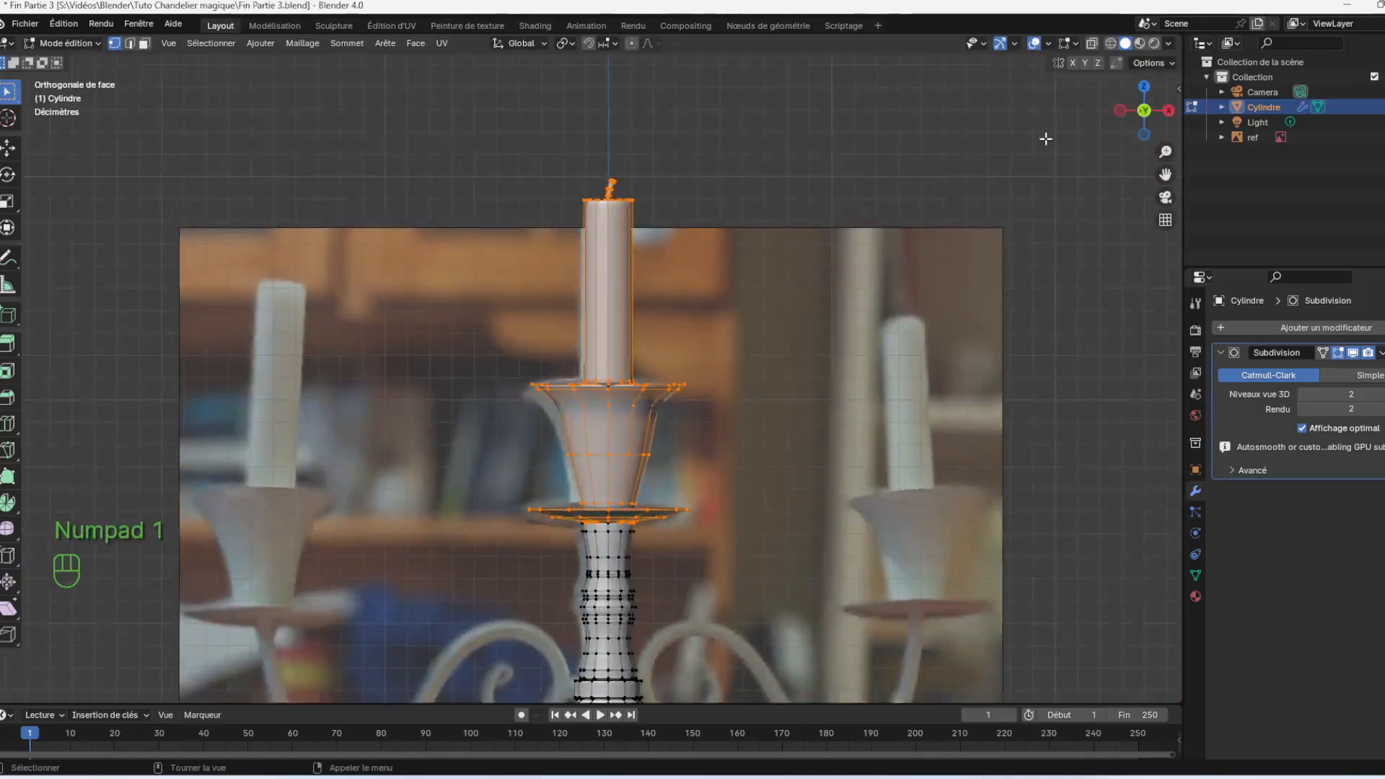
Enable X-ray and reselect all front and back vertices of the central candle, cup and drip tray
left_click(1092, 44)
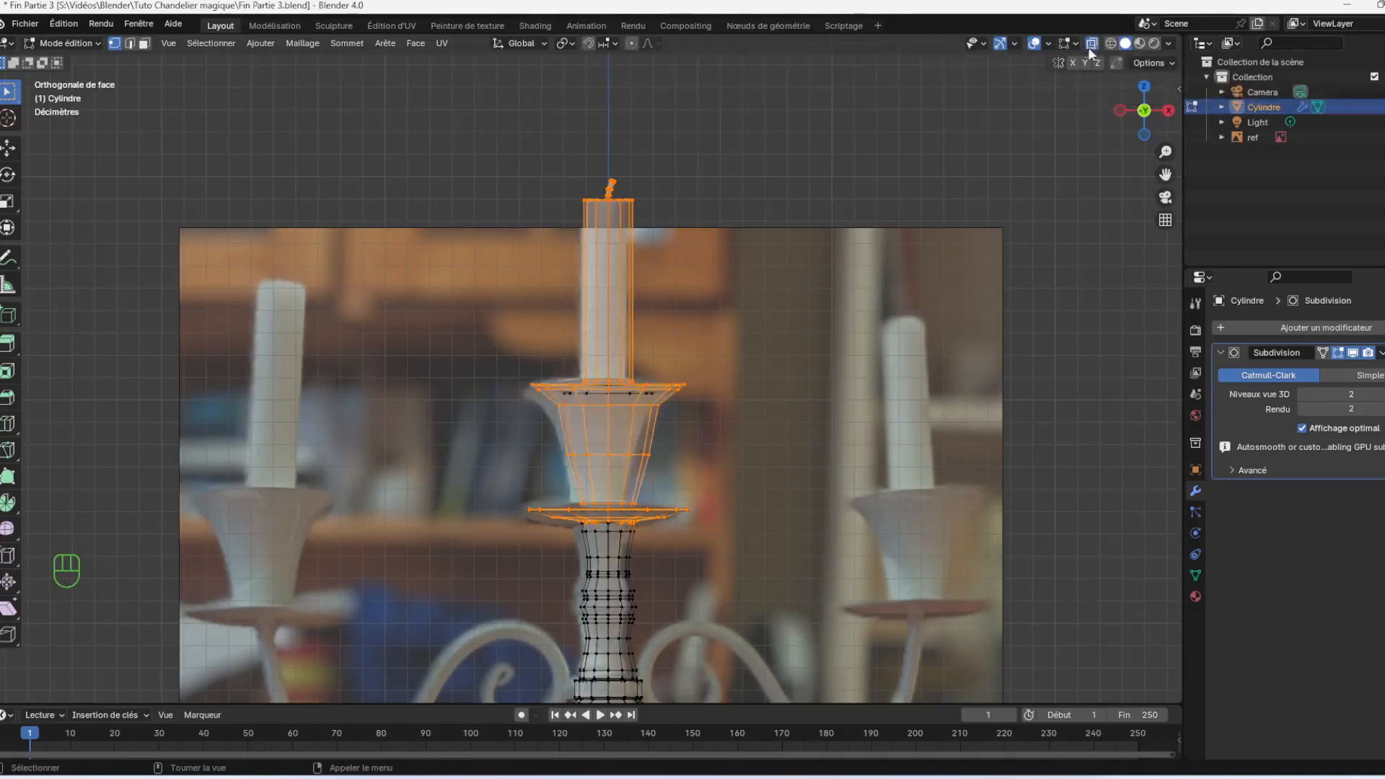
scroll(583, 370, "up", 2)
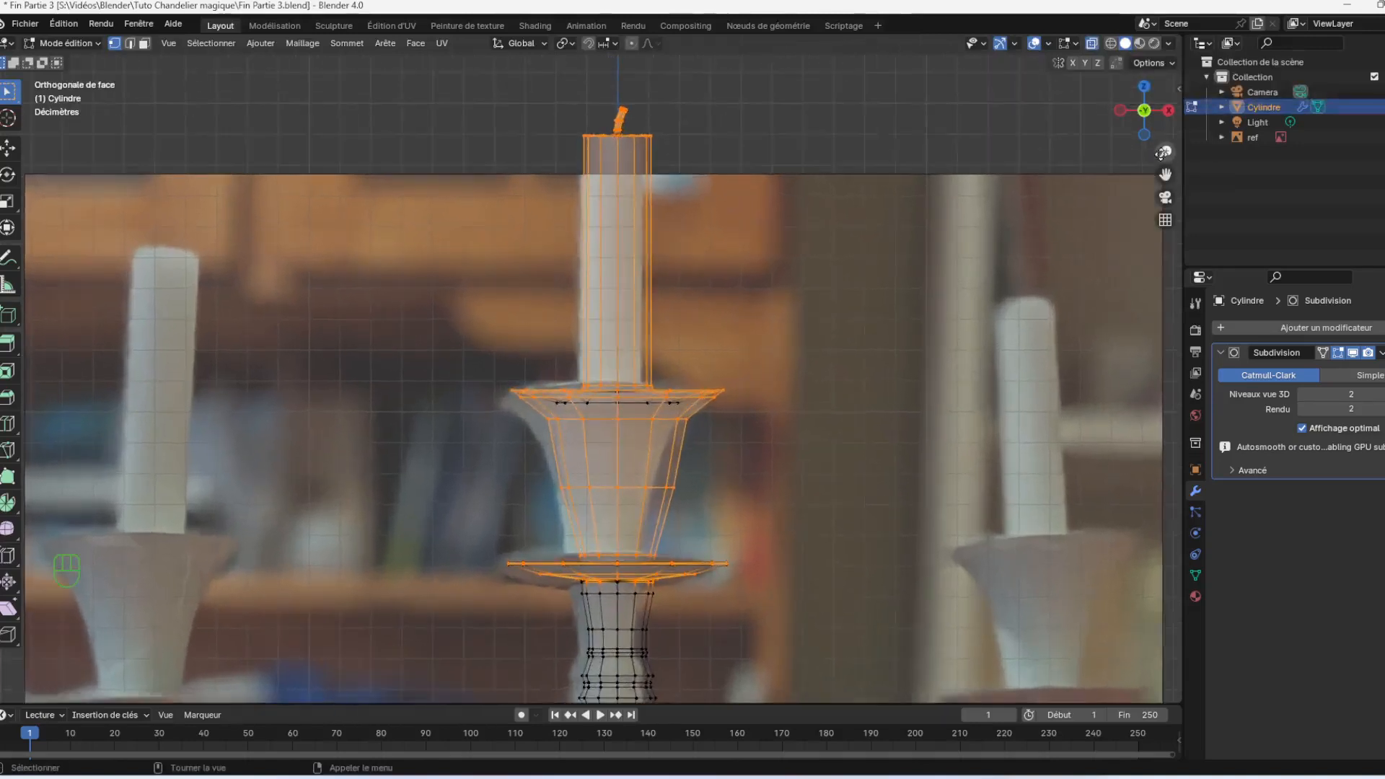
left_click_drag(1160, 134, 1100, 181)
key("KP_1")
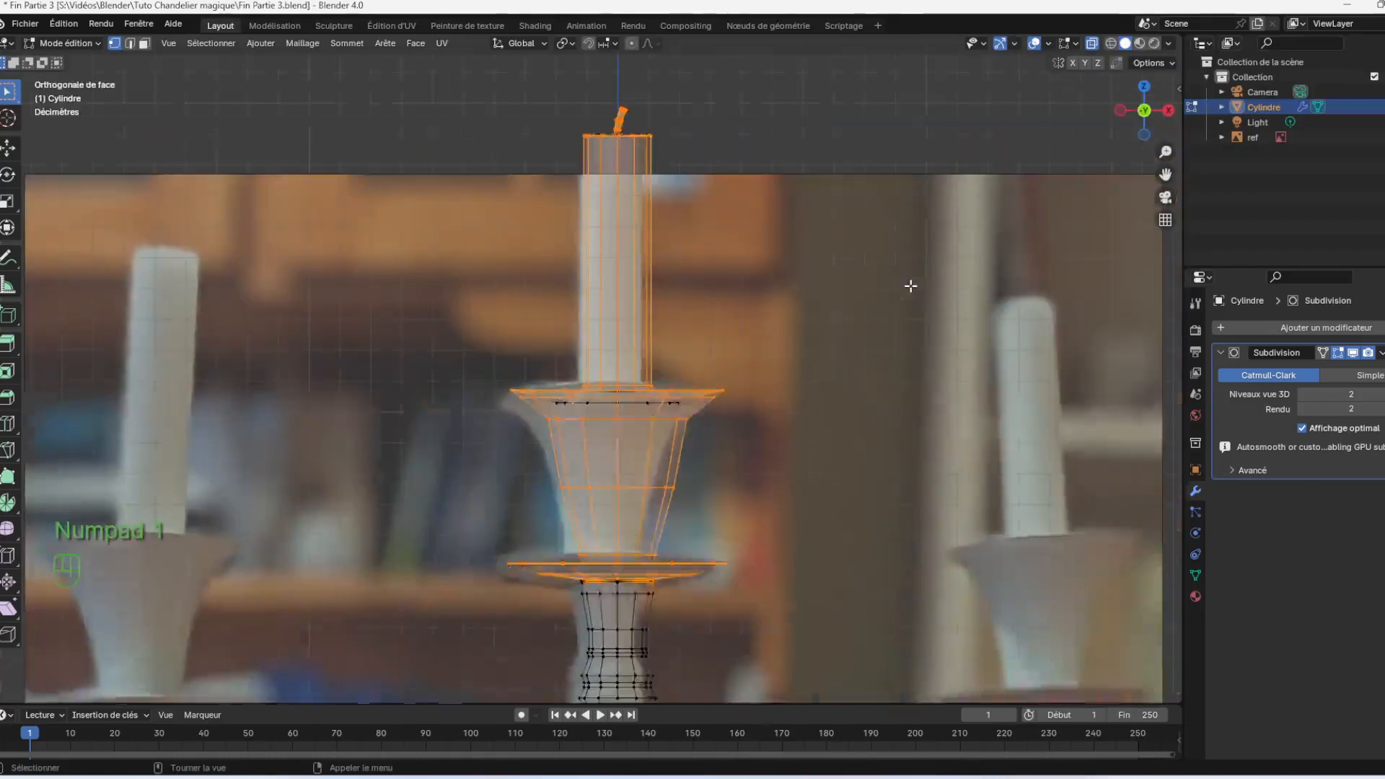
left_click(933, 285)
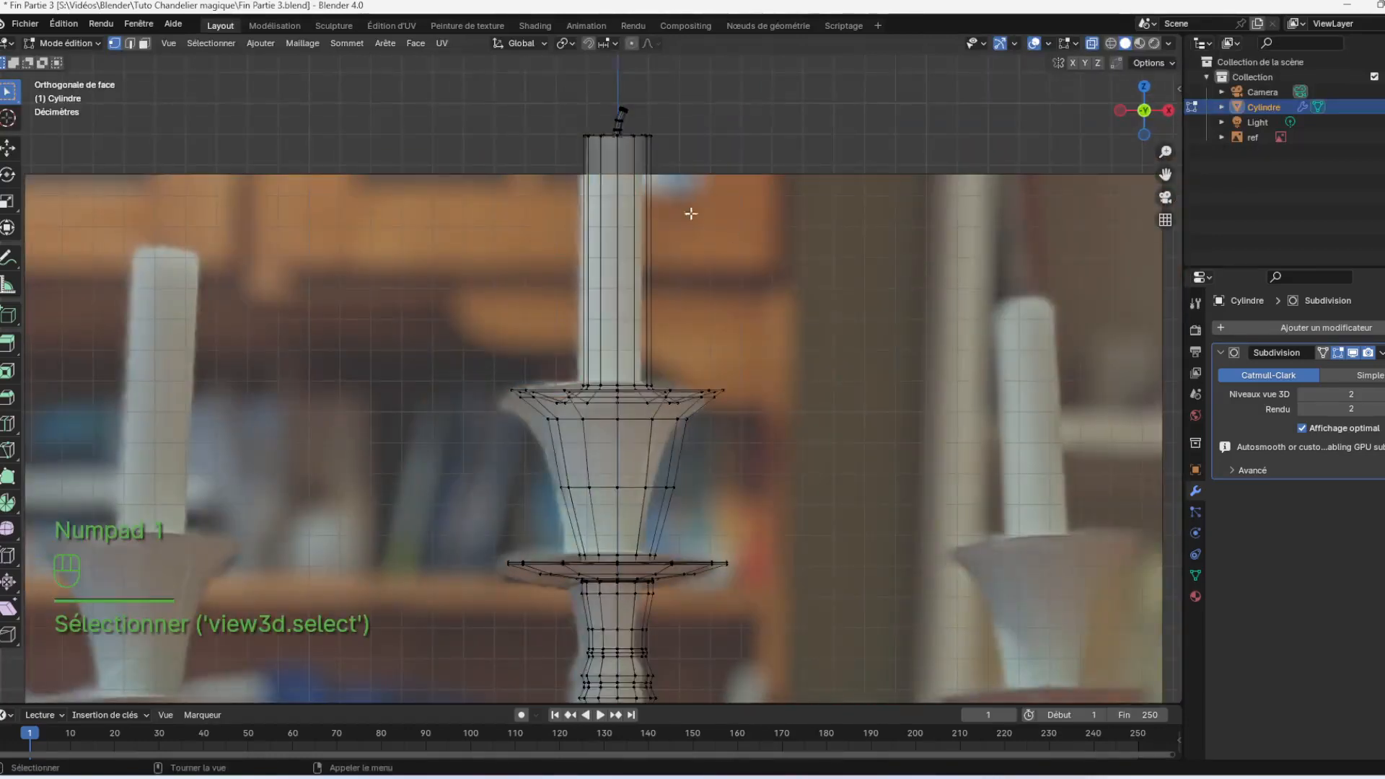
left_click_drag(413, 88, 849, 580)
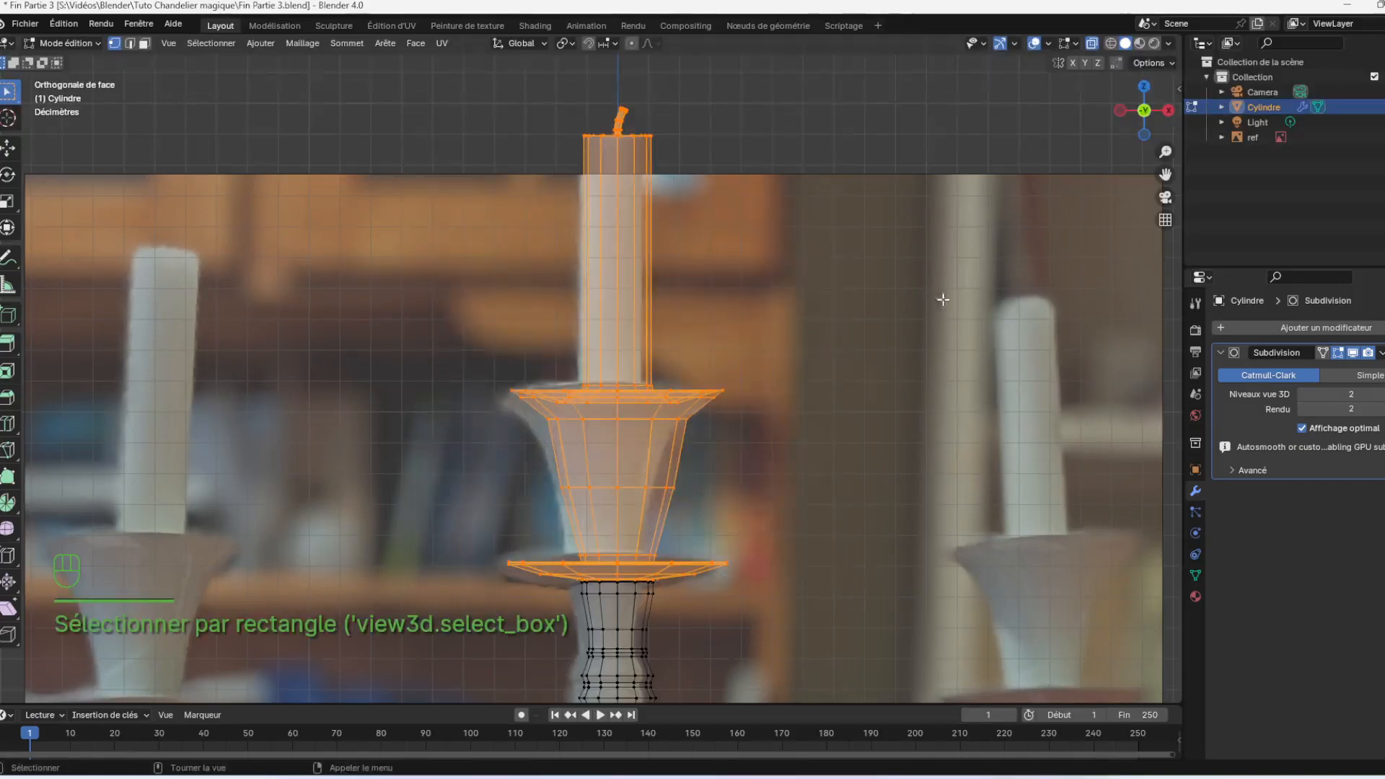
Duplicate the selected candle, cup and tray onto the reference's right-hand candle holder, about 1.36 m across and 0.43 m down
left_click_drag(1164, 150, 1047, 34)
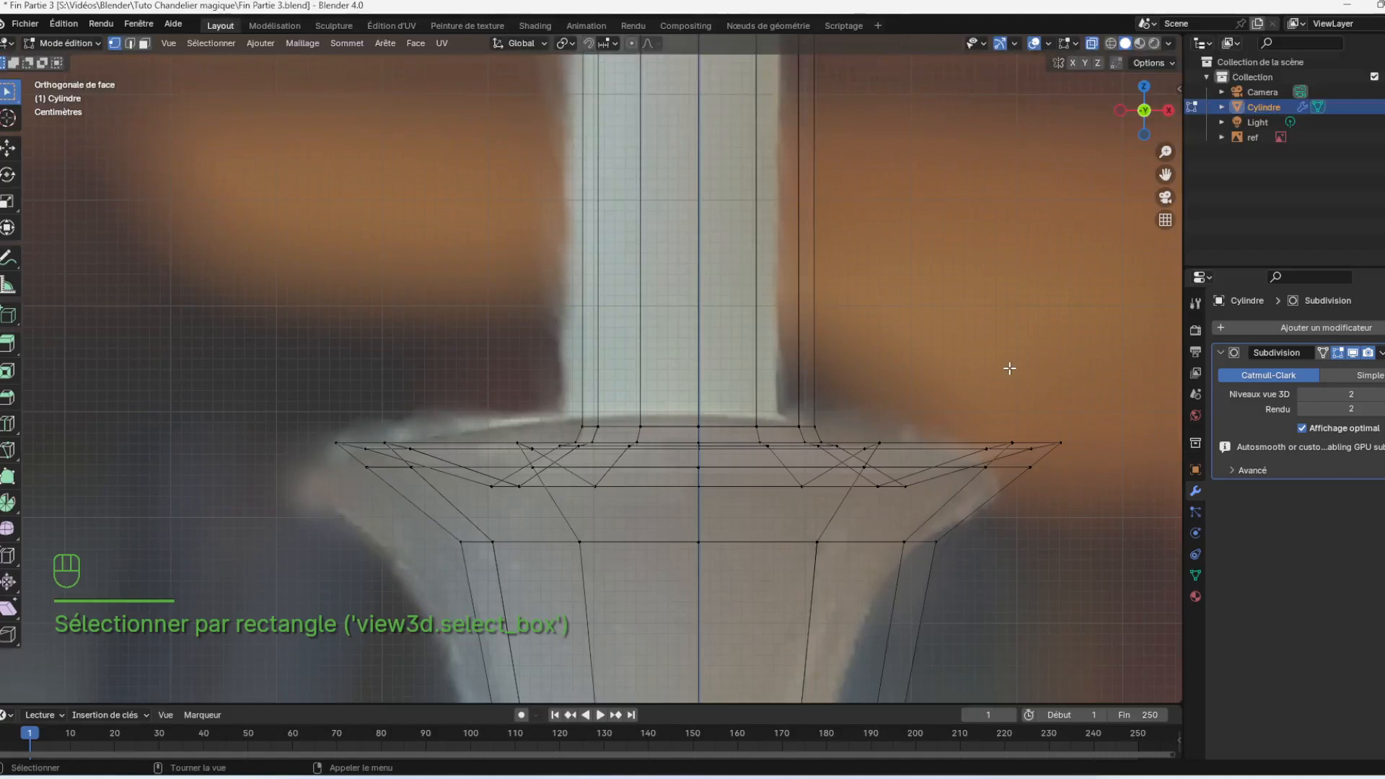
key("ctrl+z")
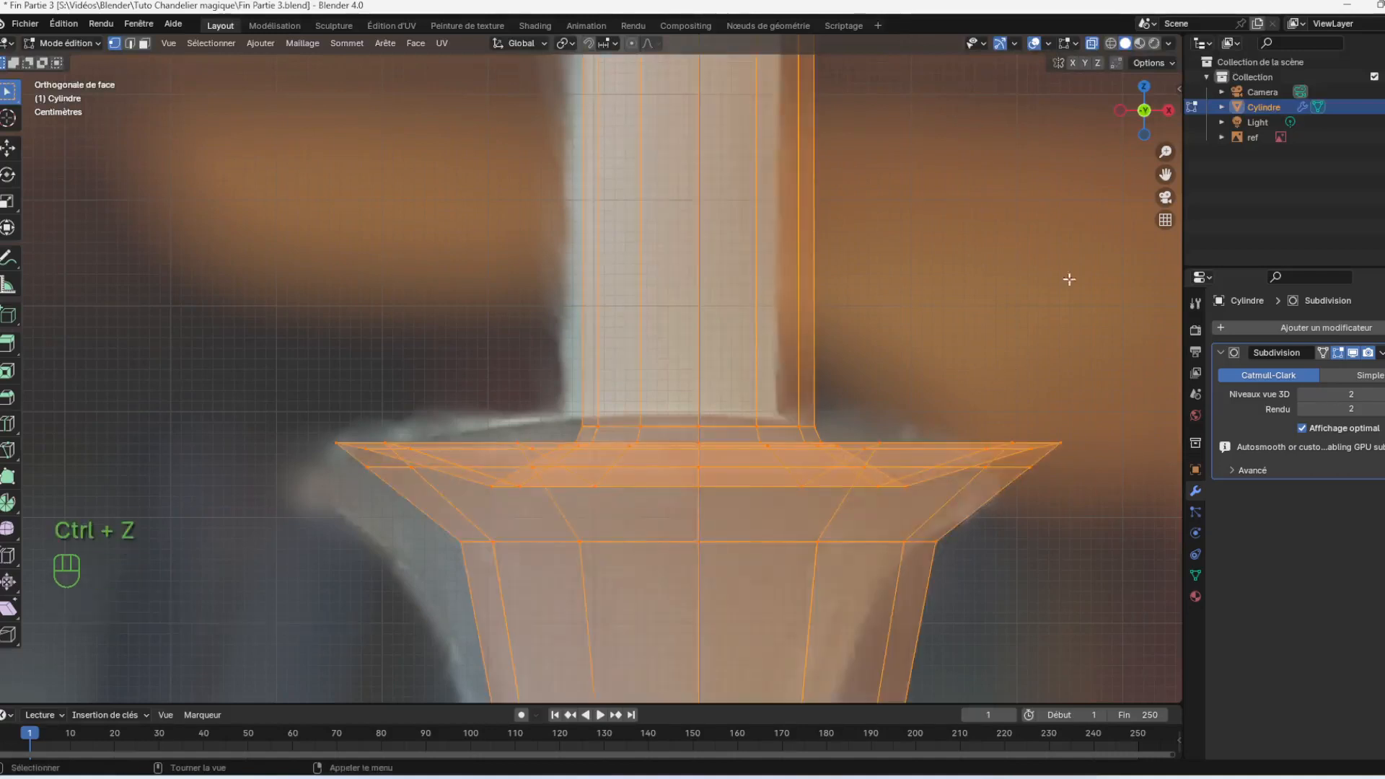
left_click_drag(1164, 175, 1141, 76)
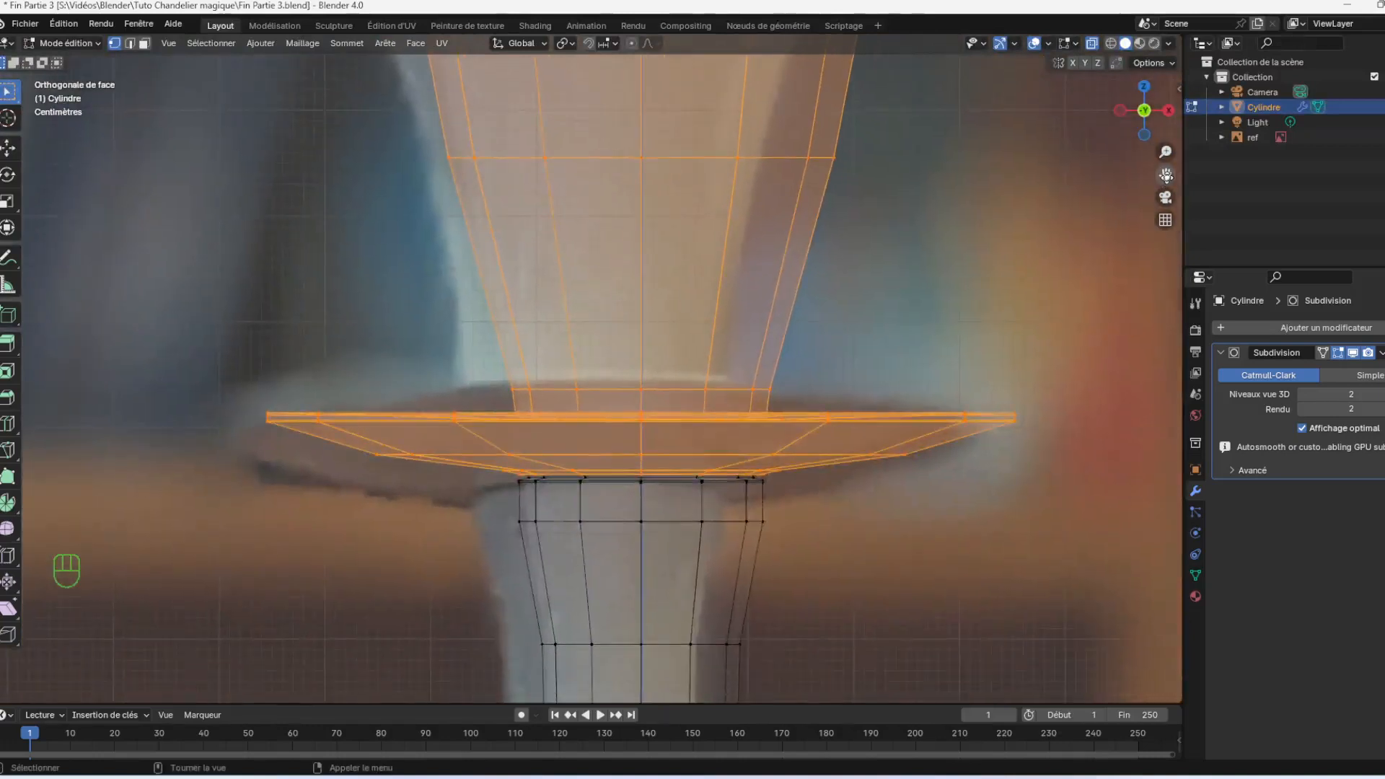
left_click_drag(1164, 151, 1162, 128)
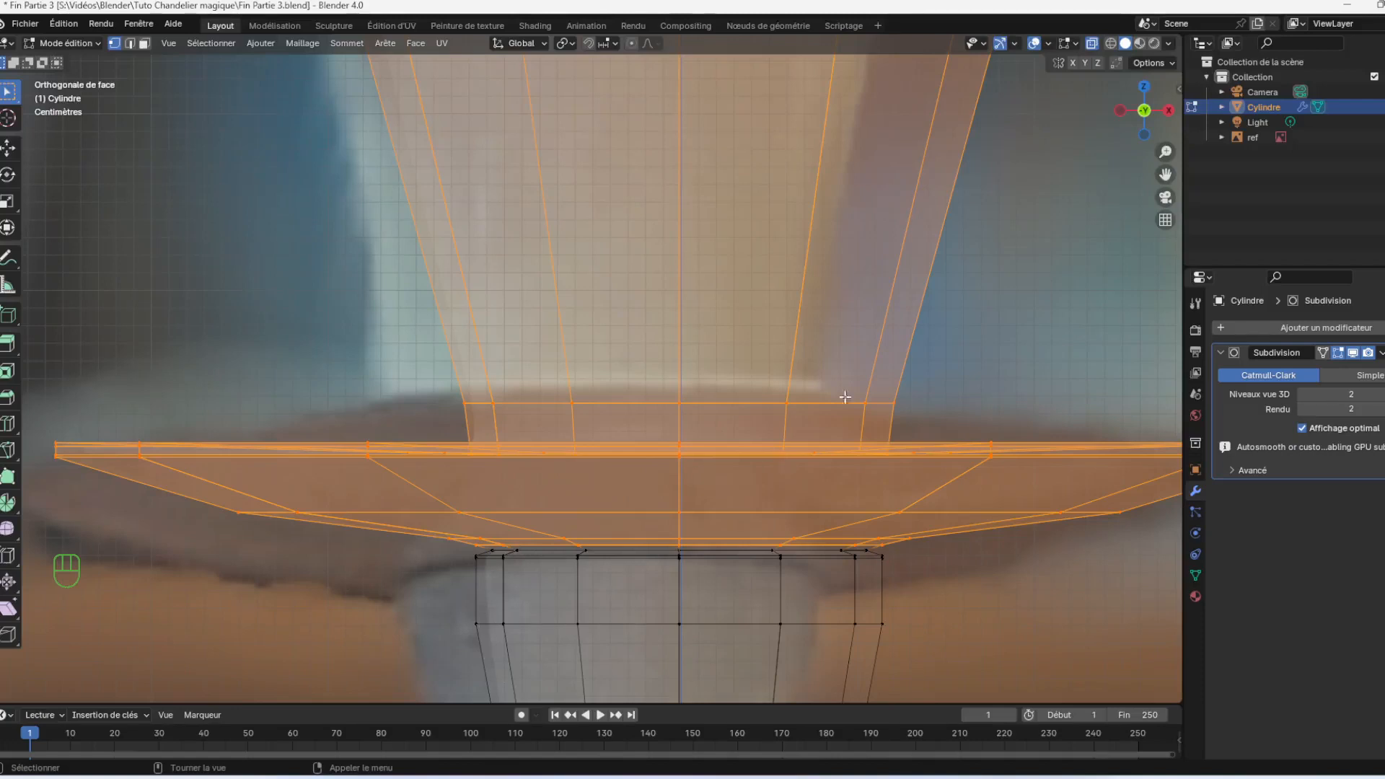
left_click_drag(1164, 152, 1065, 285)
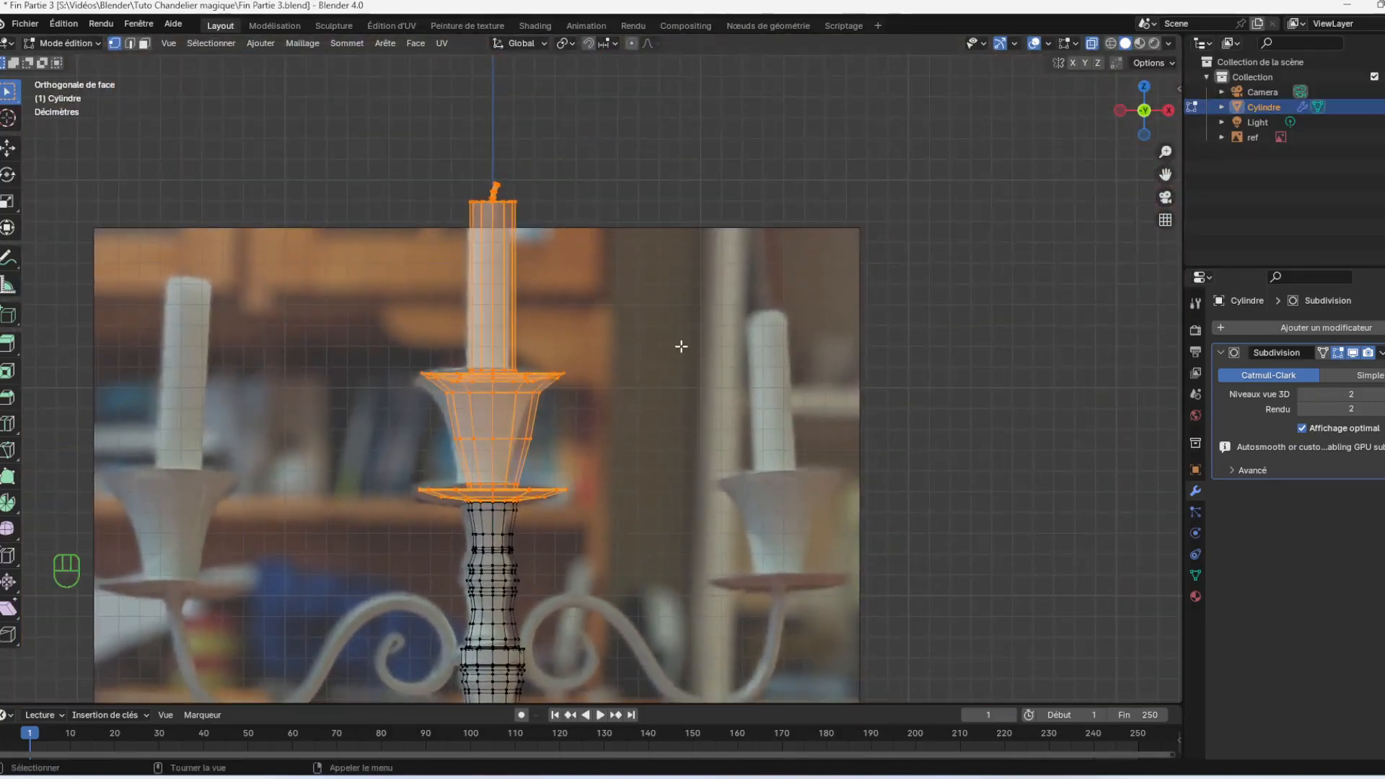
key("shift+d")
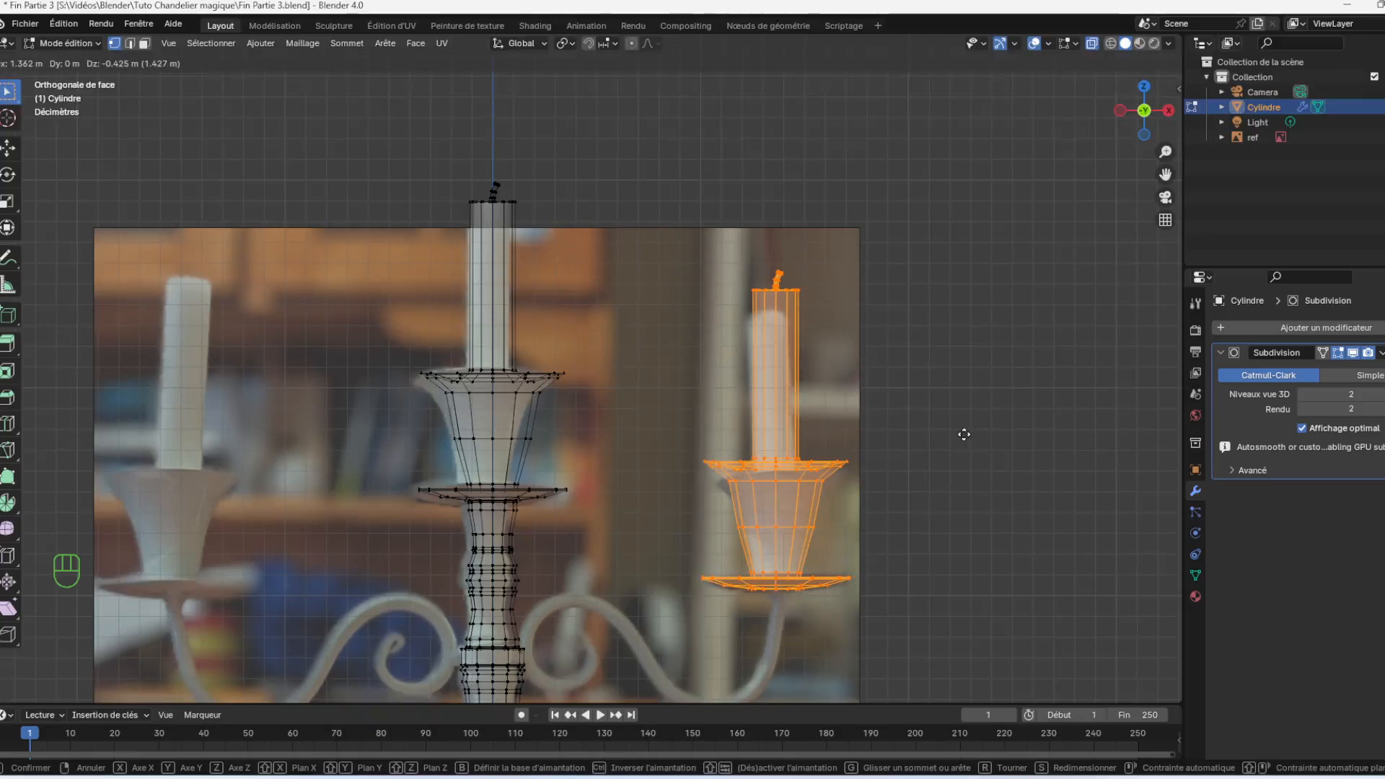
left_click(963, 435)
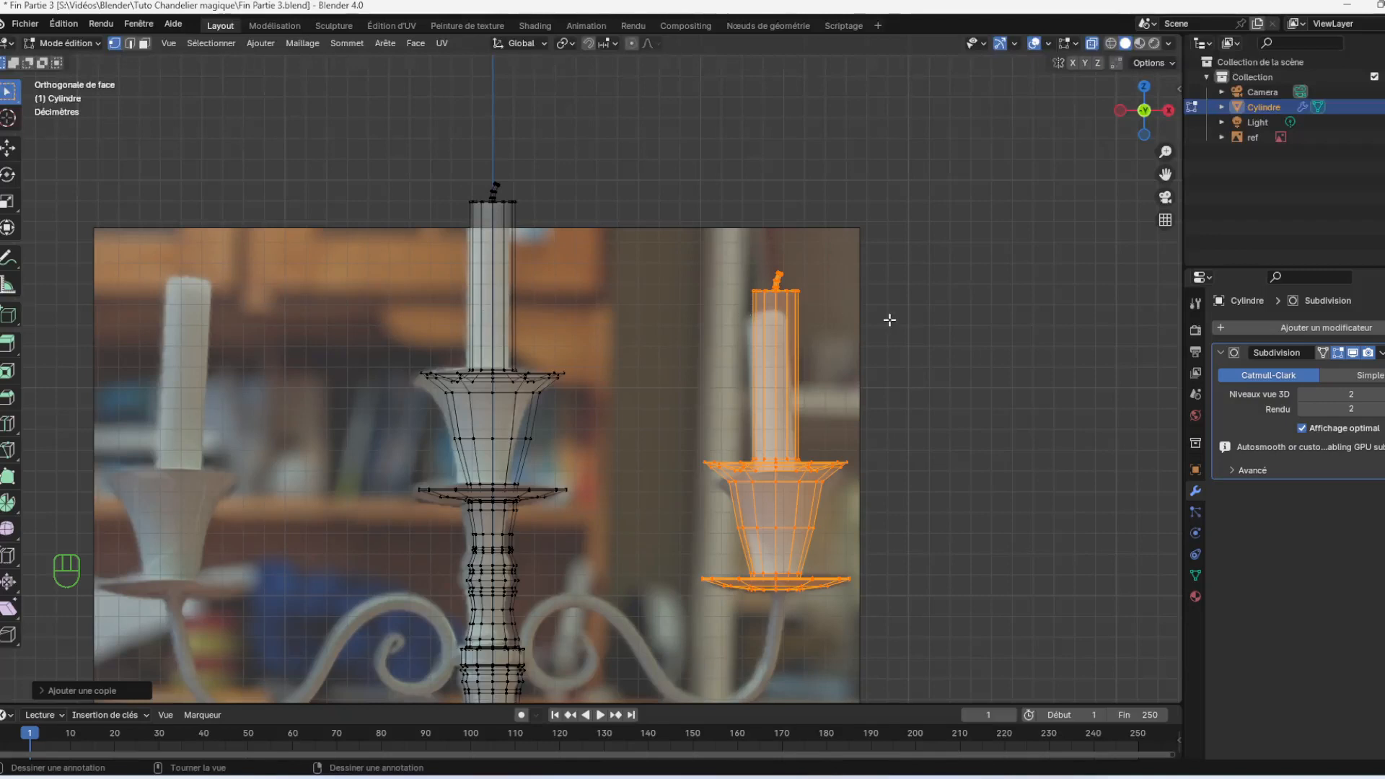
Rotate the right-hand candle copy about the global Z axis so its wick points in another direction
left_click_drag(1156, 133, 916, 424)
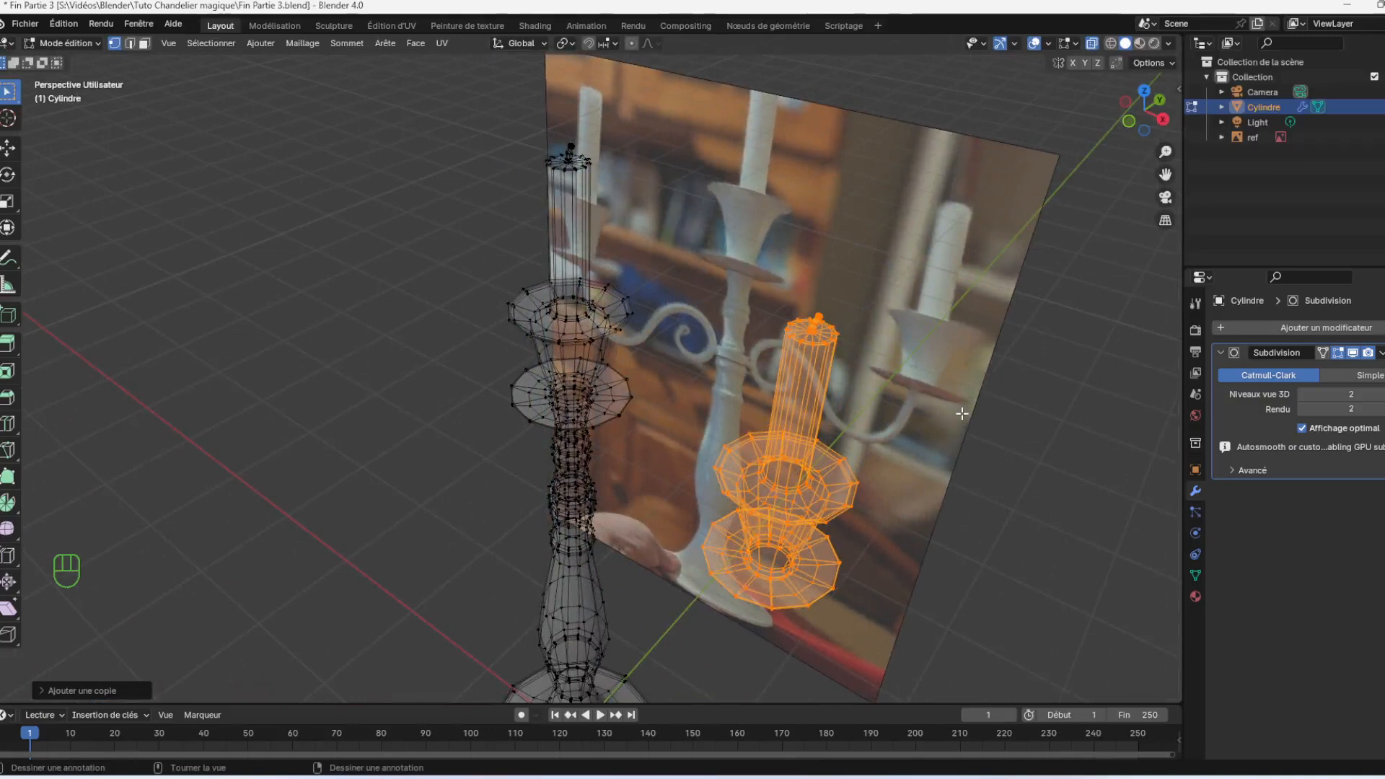
key("r")
key("z")
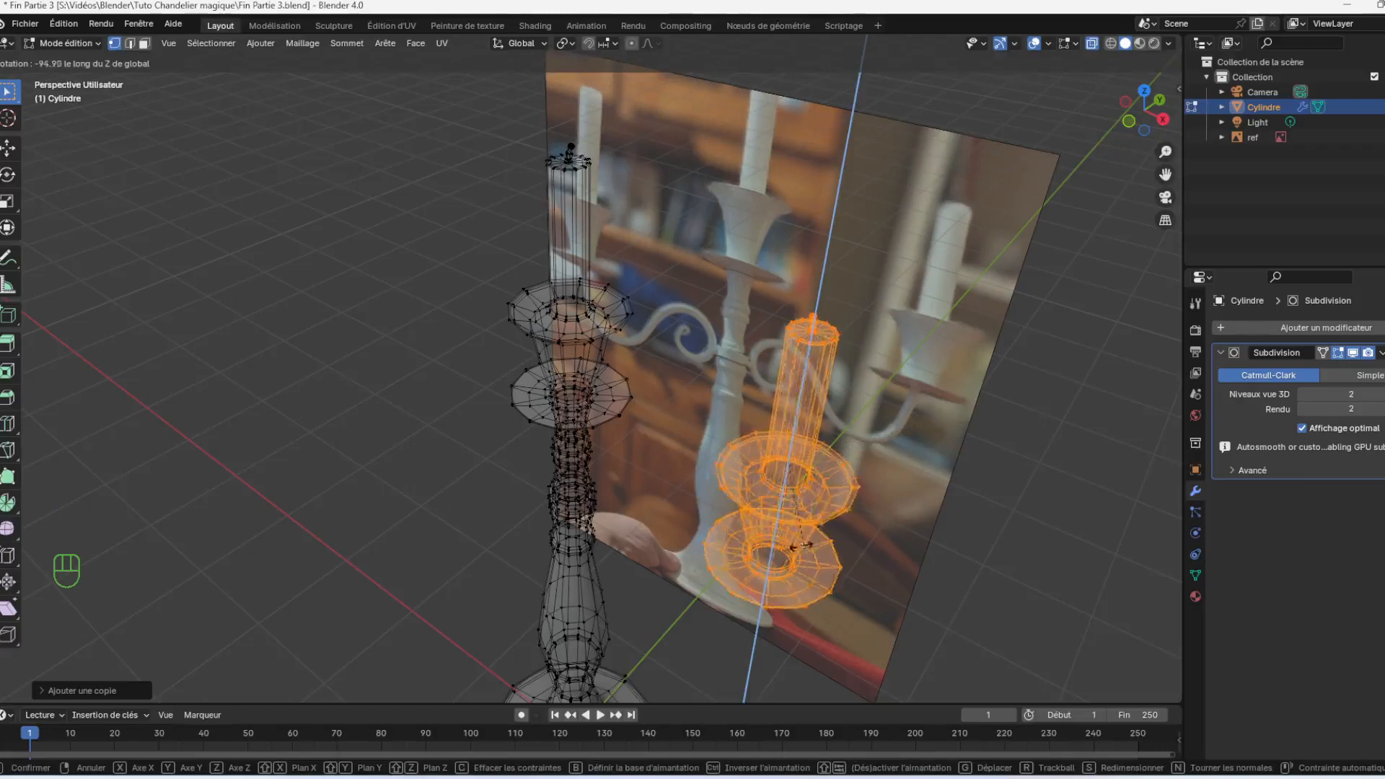
left_click(743, 535)
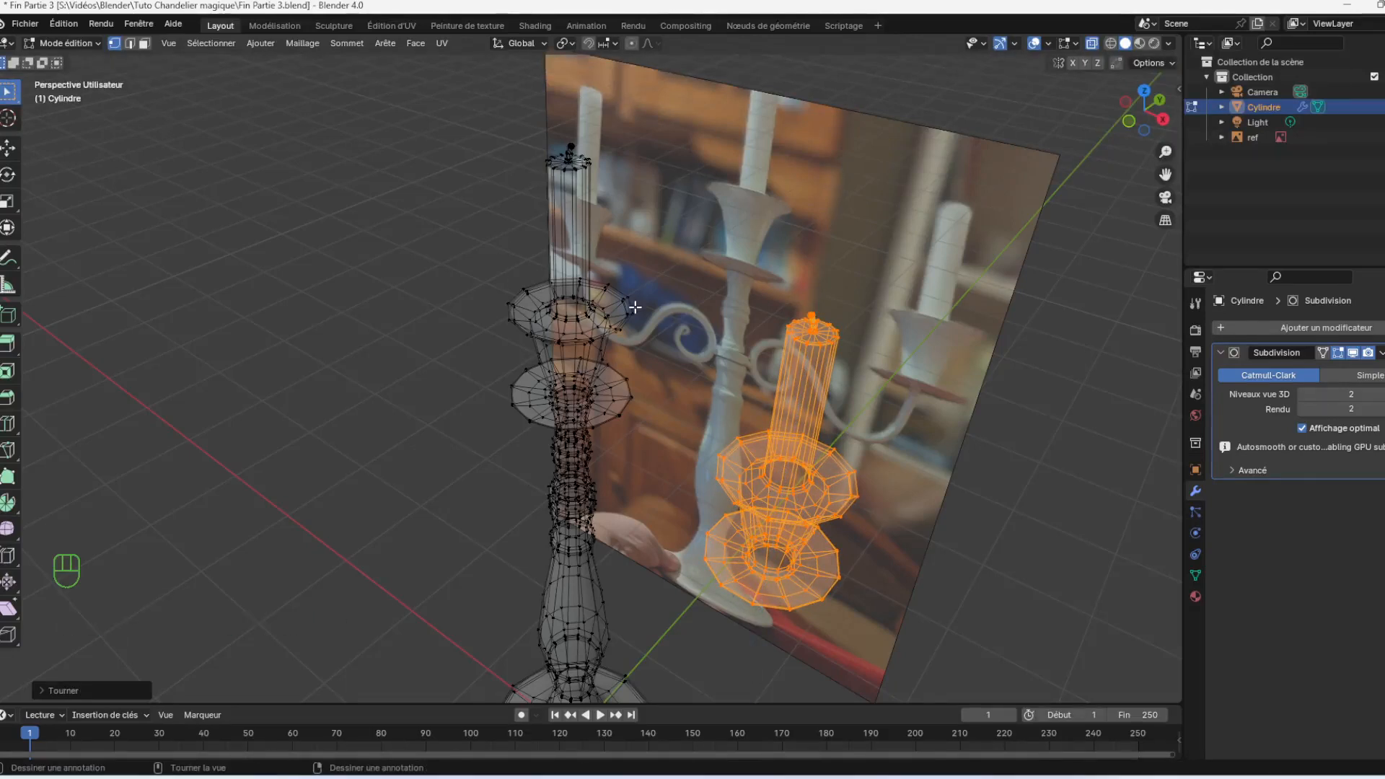
In front view, duplicate the right-hand candle assembly onto the reference's left-hand holder, about 2.92 m across
key("KP_1")
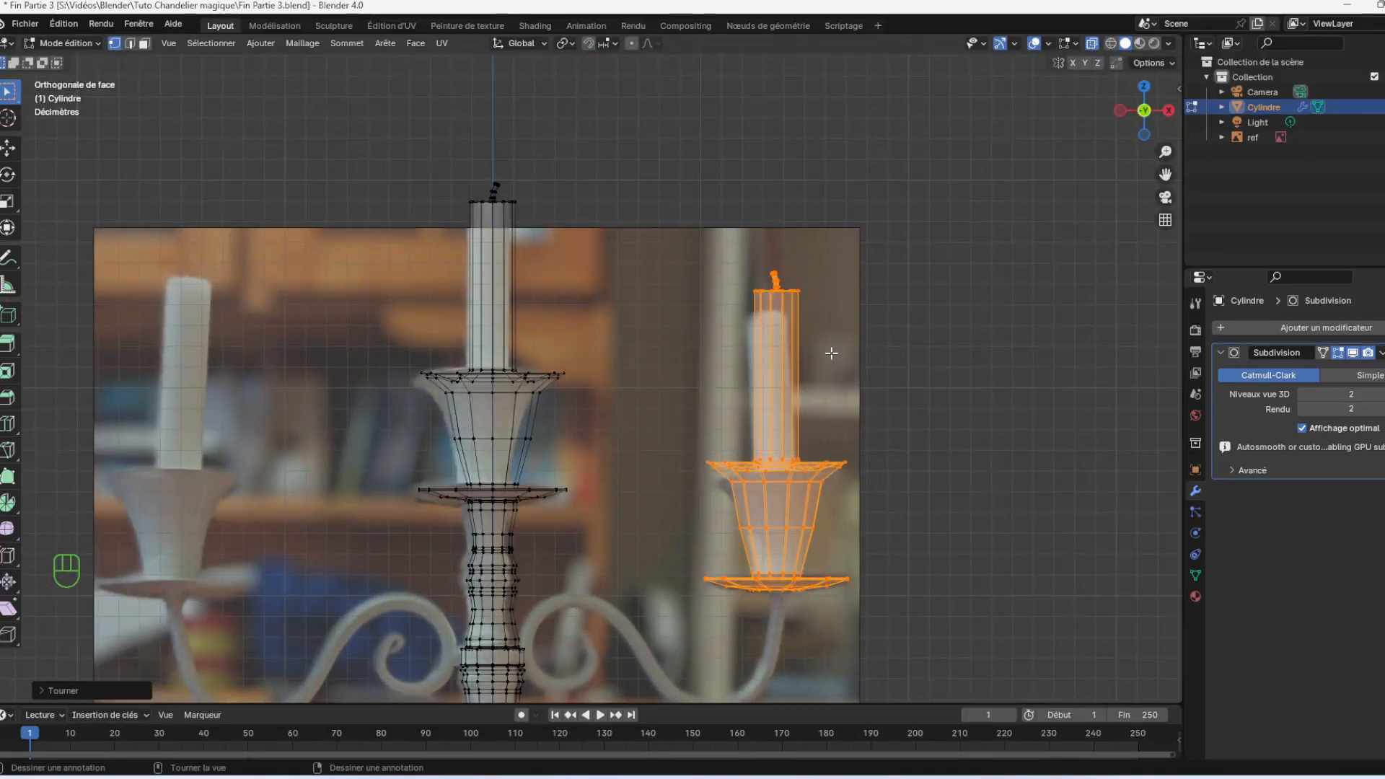
key("shift+d")
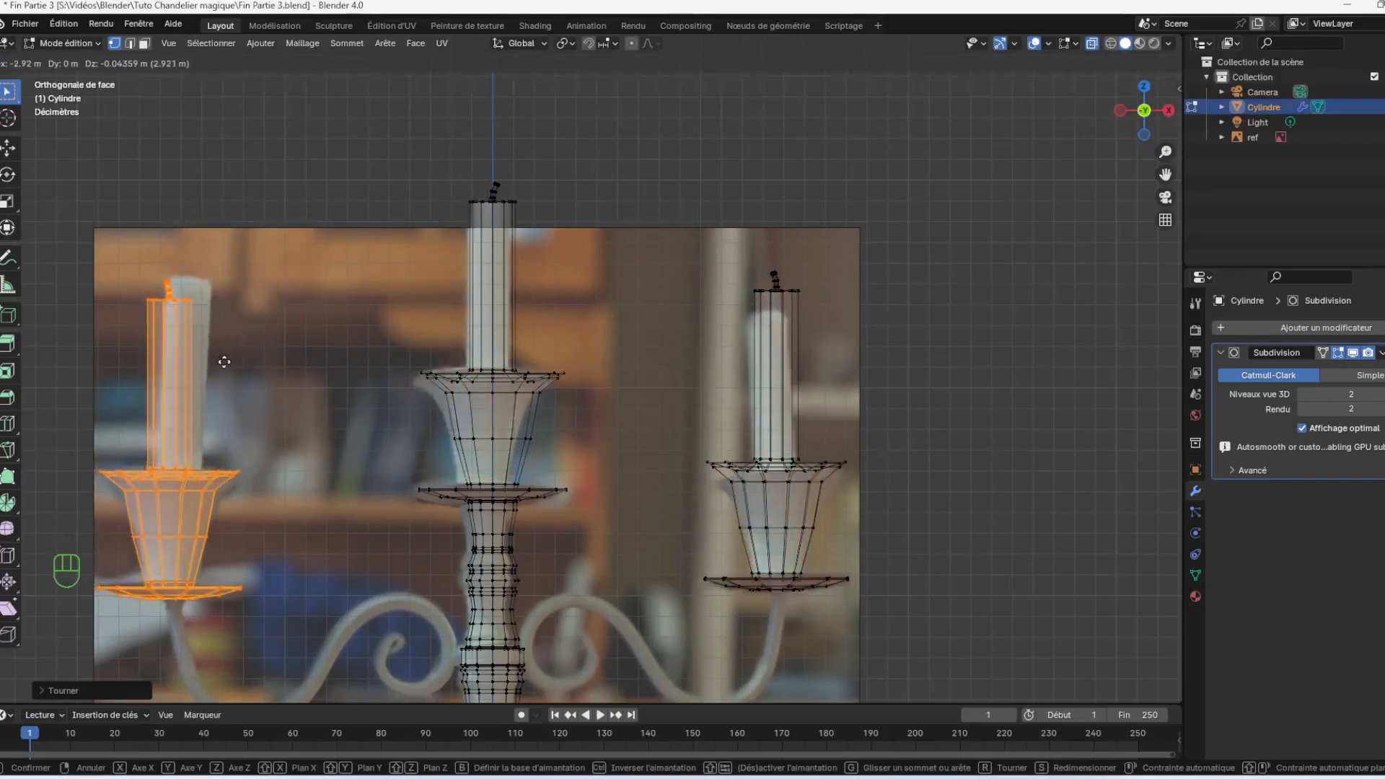
left_click(224, 359)
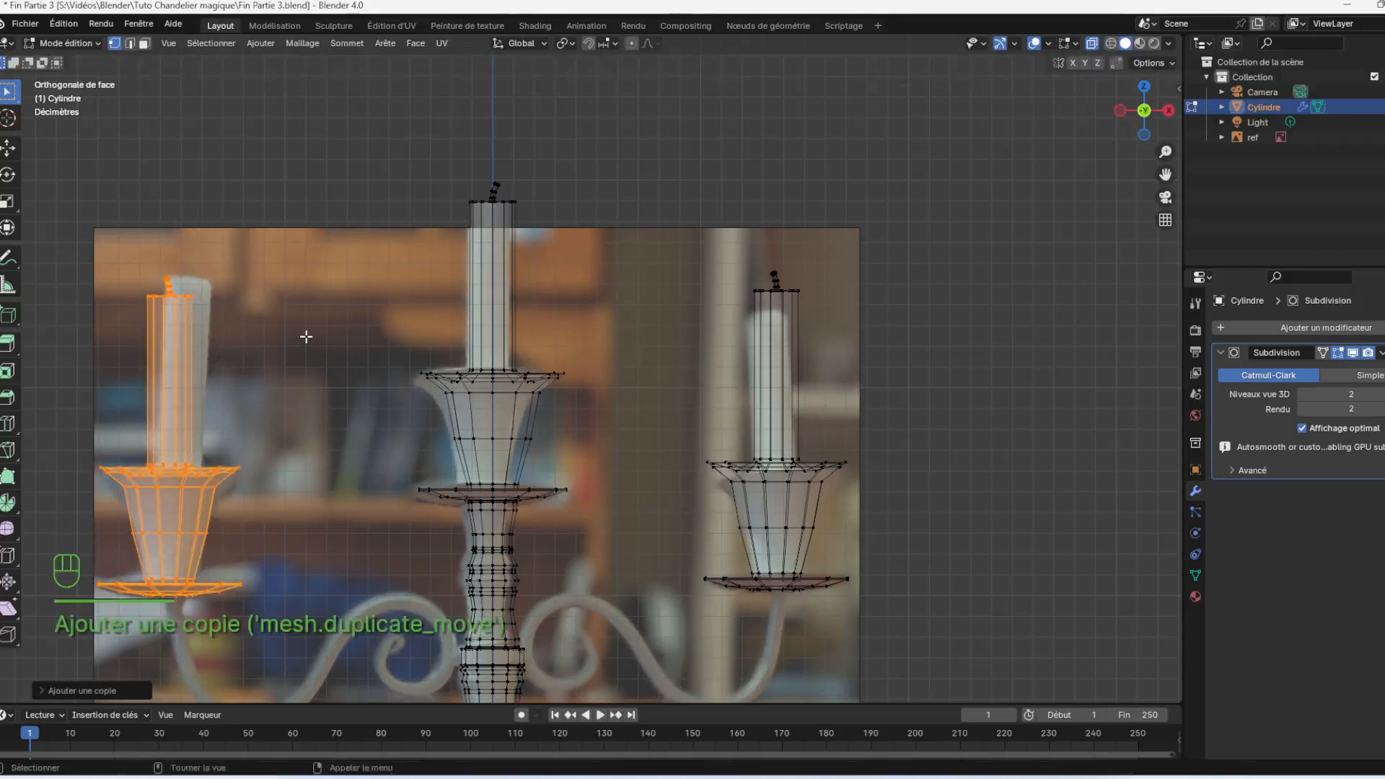
Rotate the left-hand candle copy about the global Z axis to vary its wick's direction
key("r")
key("z")
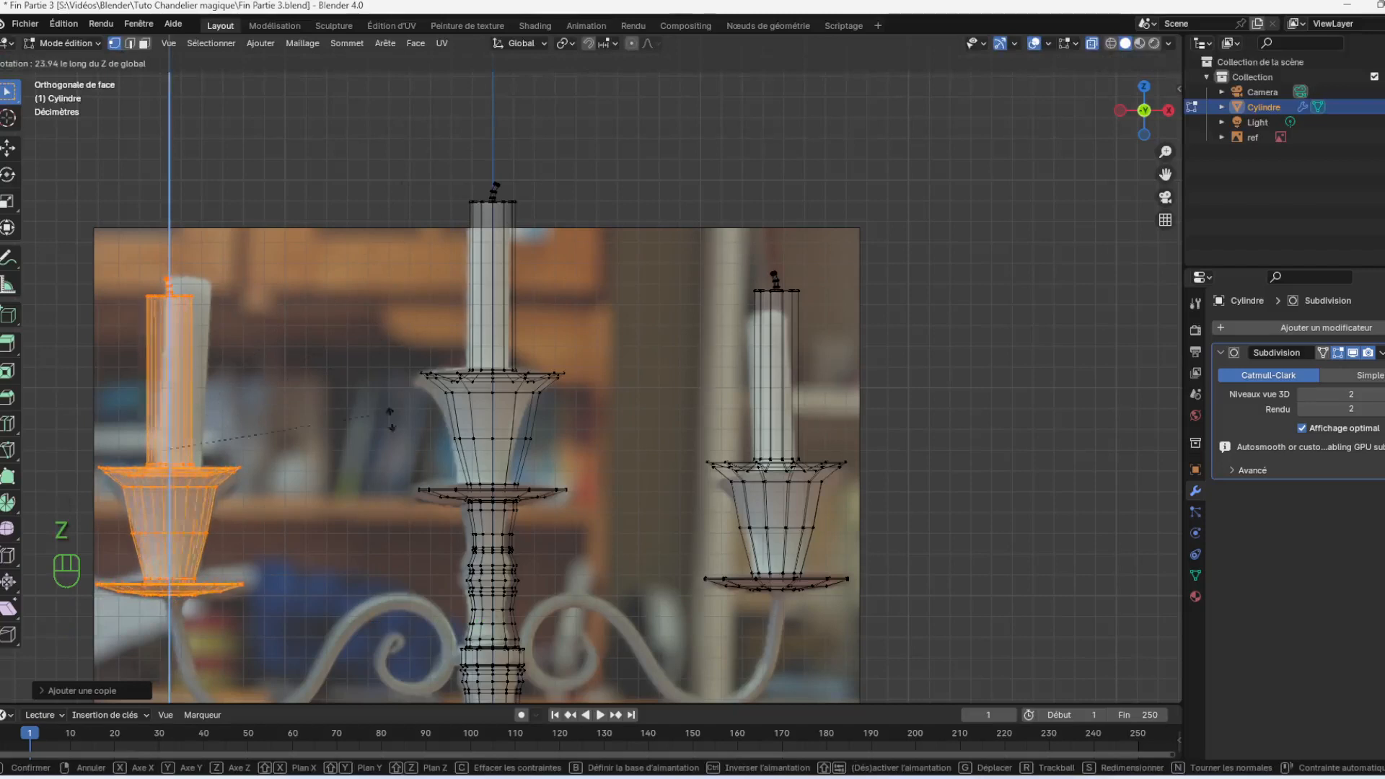
left_click(350, 497)
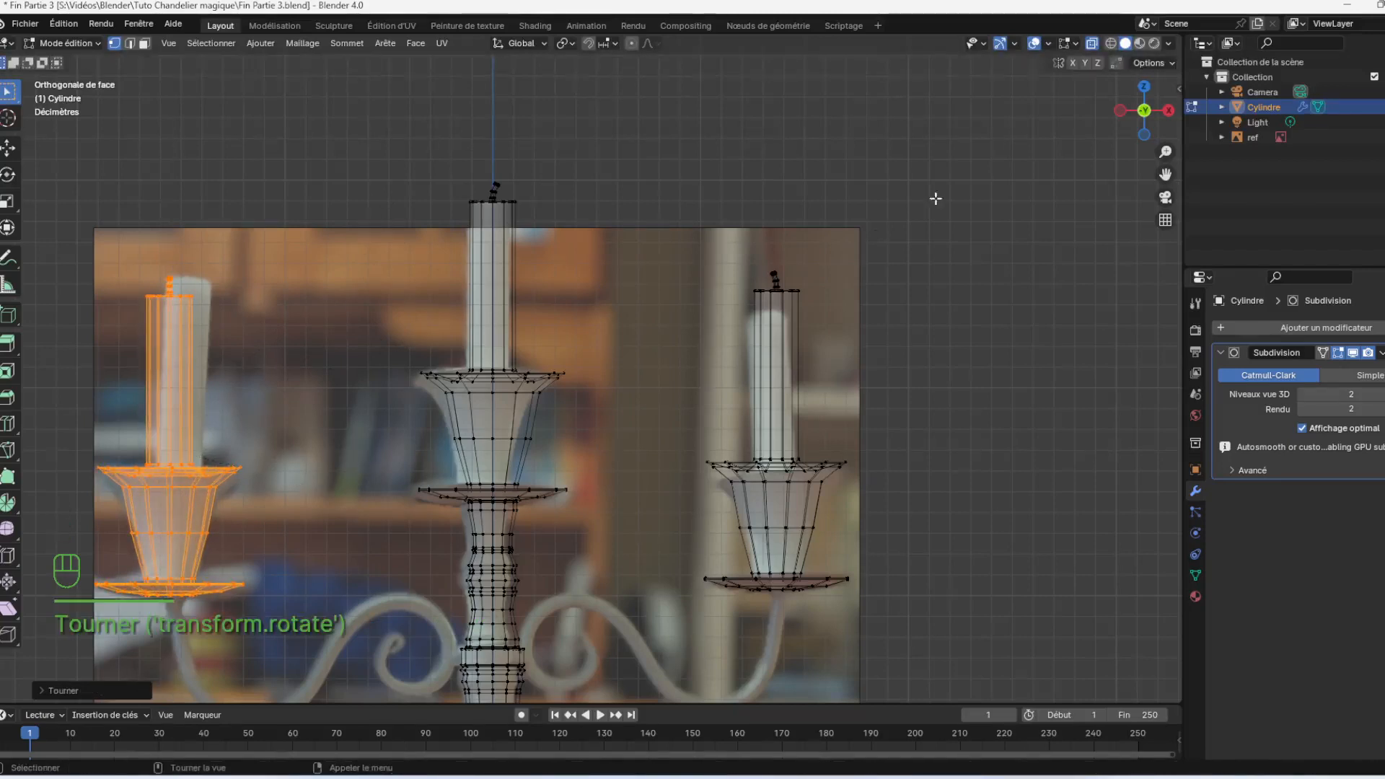
Return to Object Mode, turn off X-ray, and show the three candles against the reference in front view
left_click_drag(1156, 131, 1153, 134)
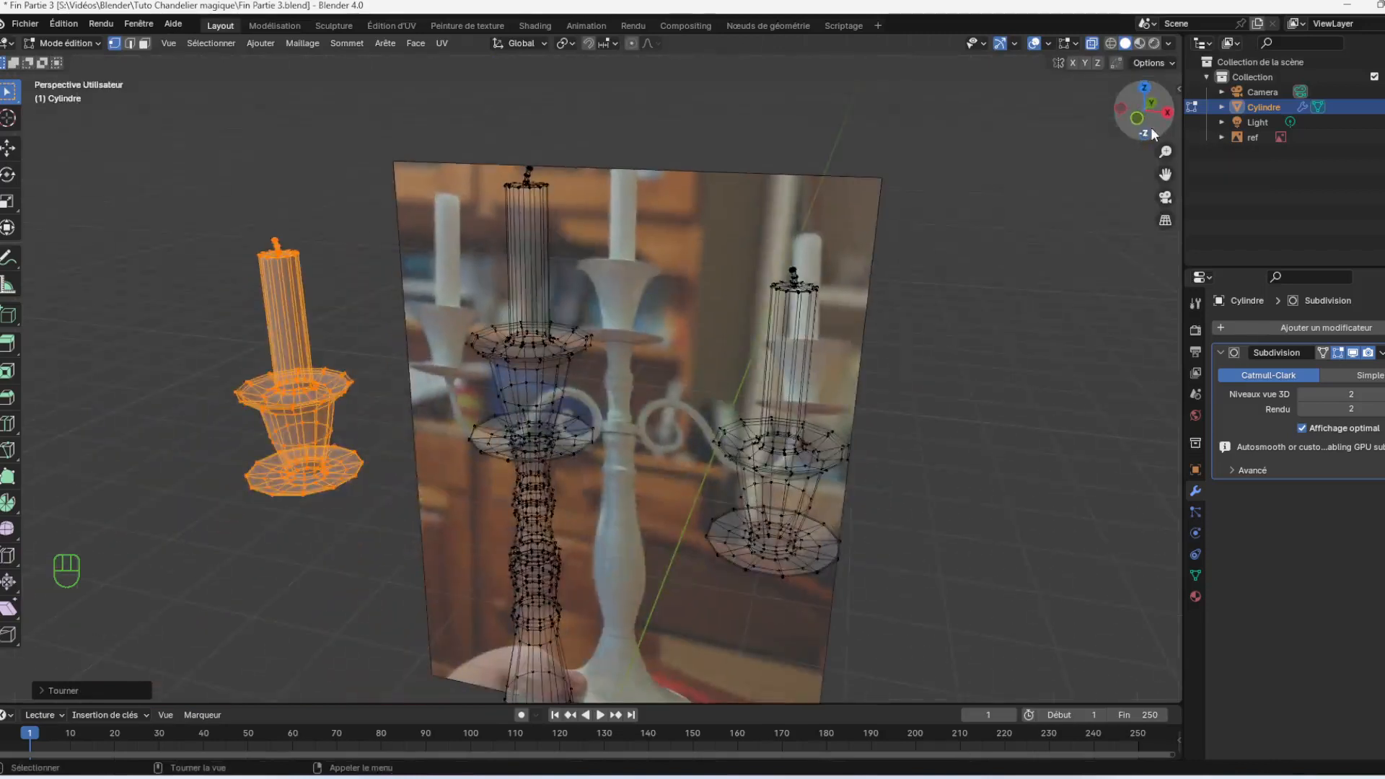
left_click(69, 43)
left_click(85, 63)
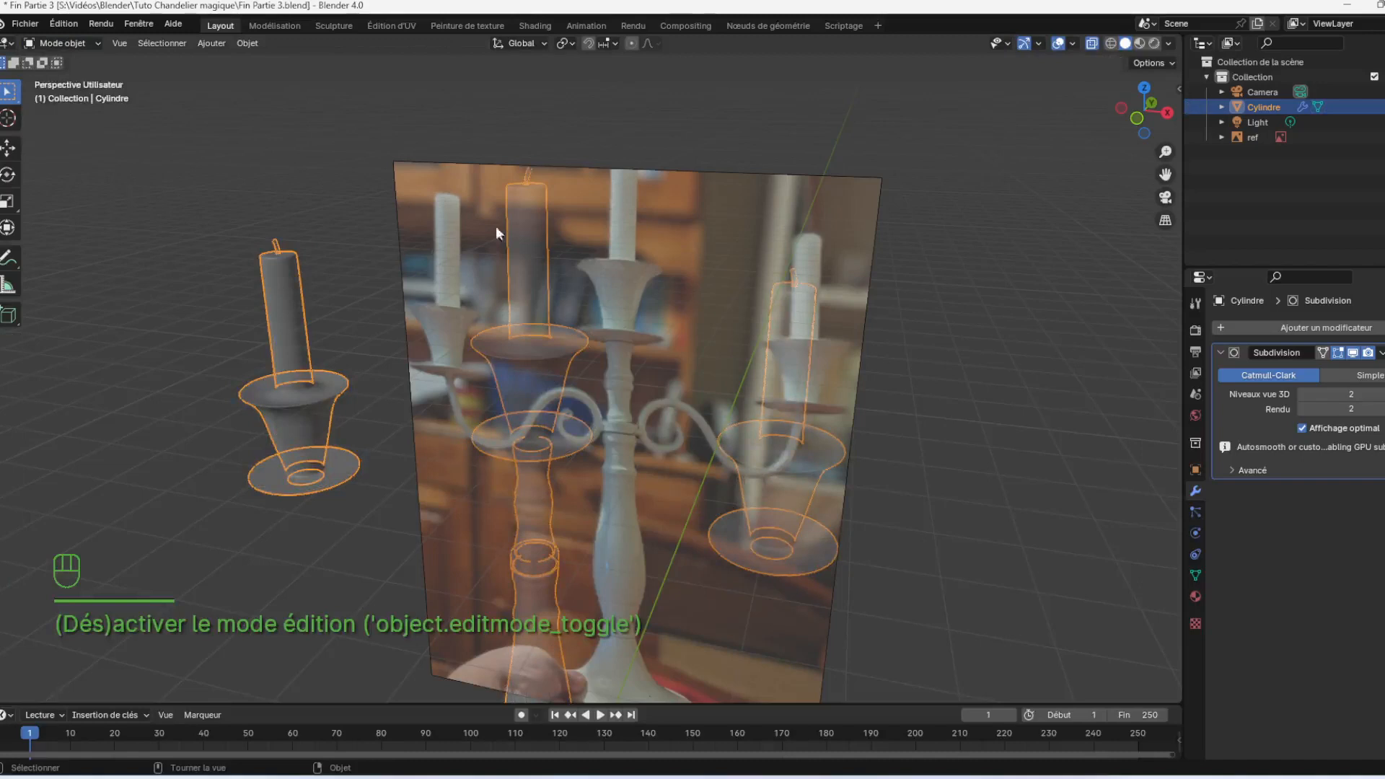
left_click(1092, 45)
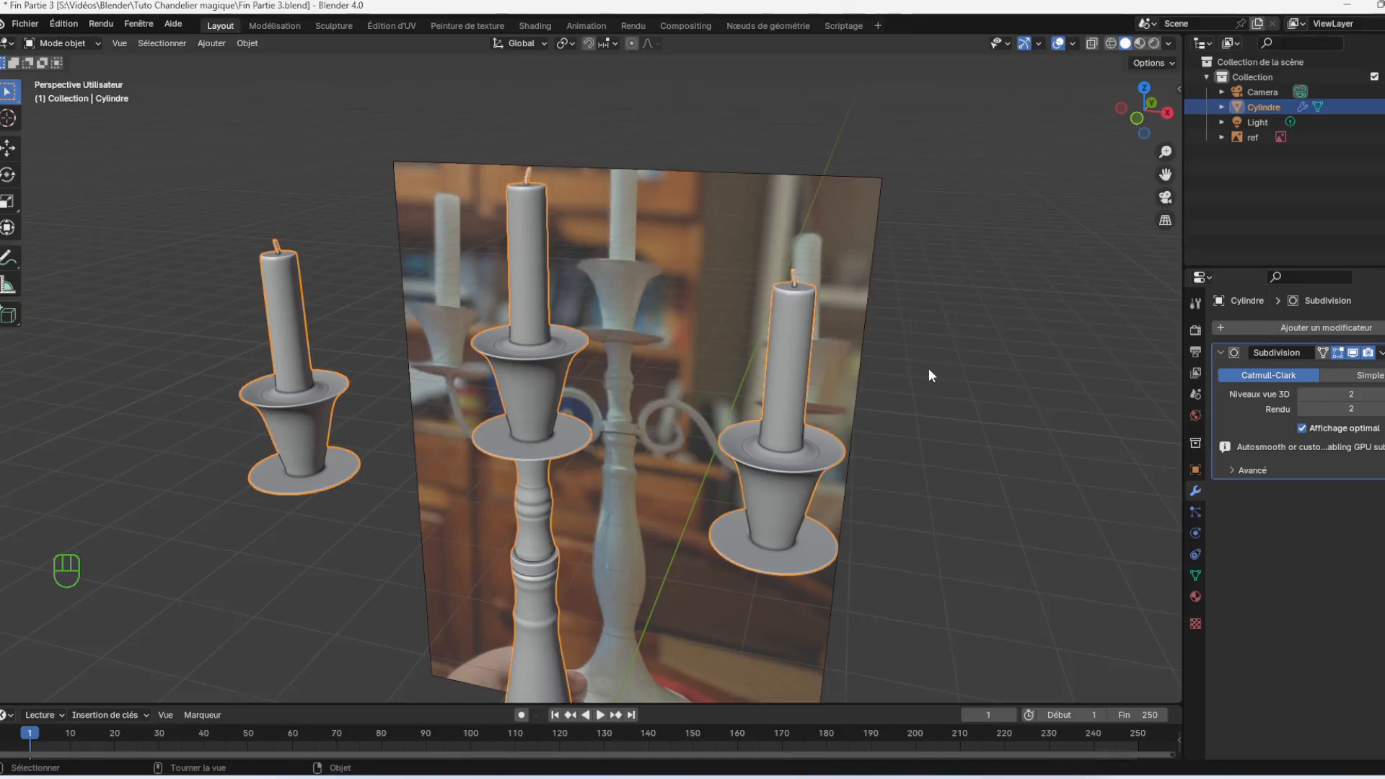
key("KP_1")
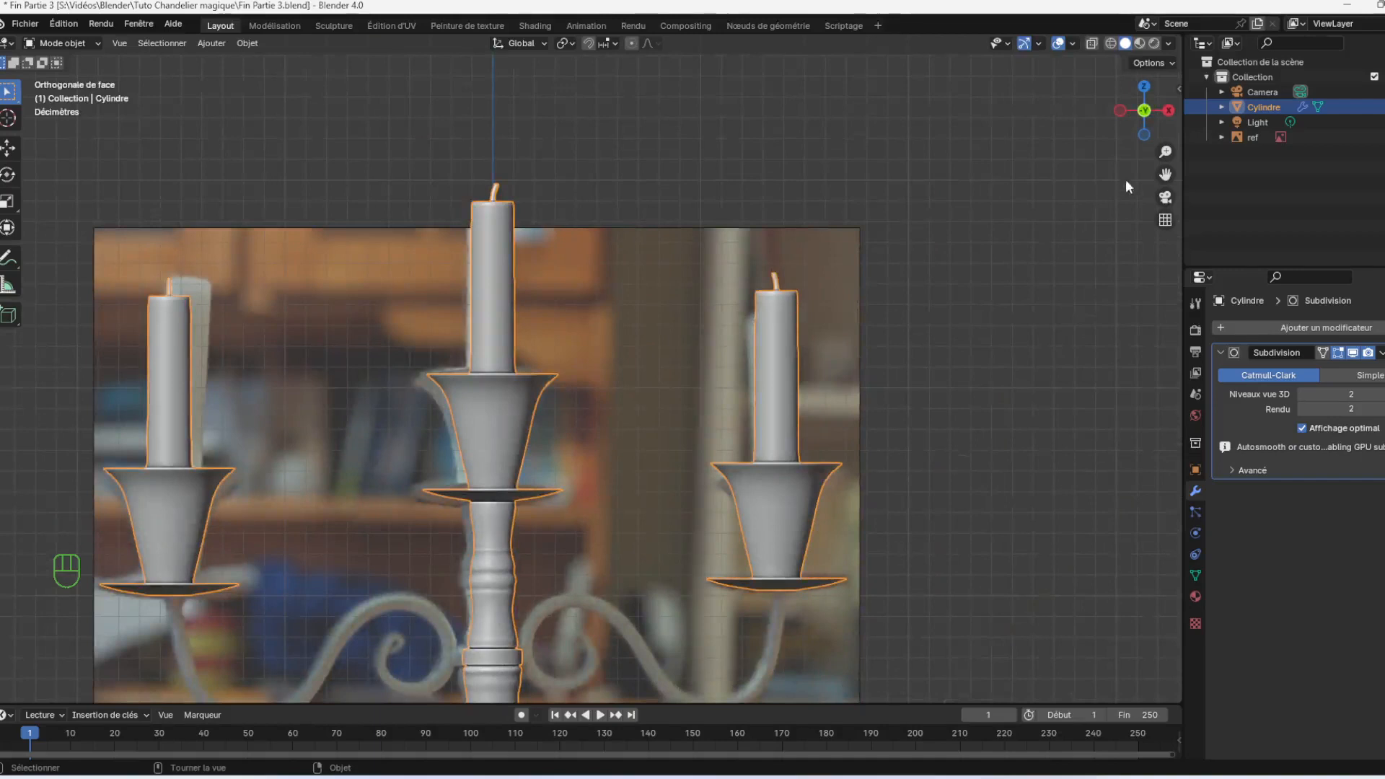
left_click_drag(1165, 153, 1188, 55)
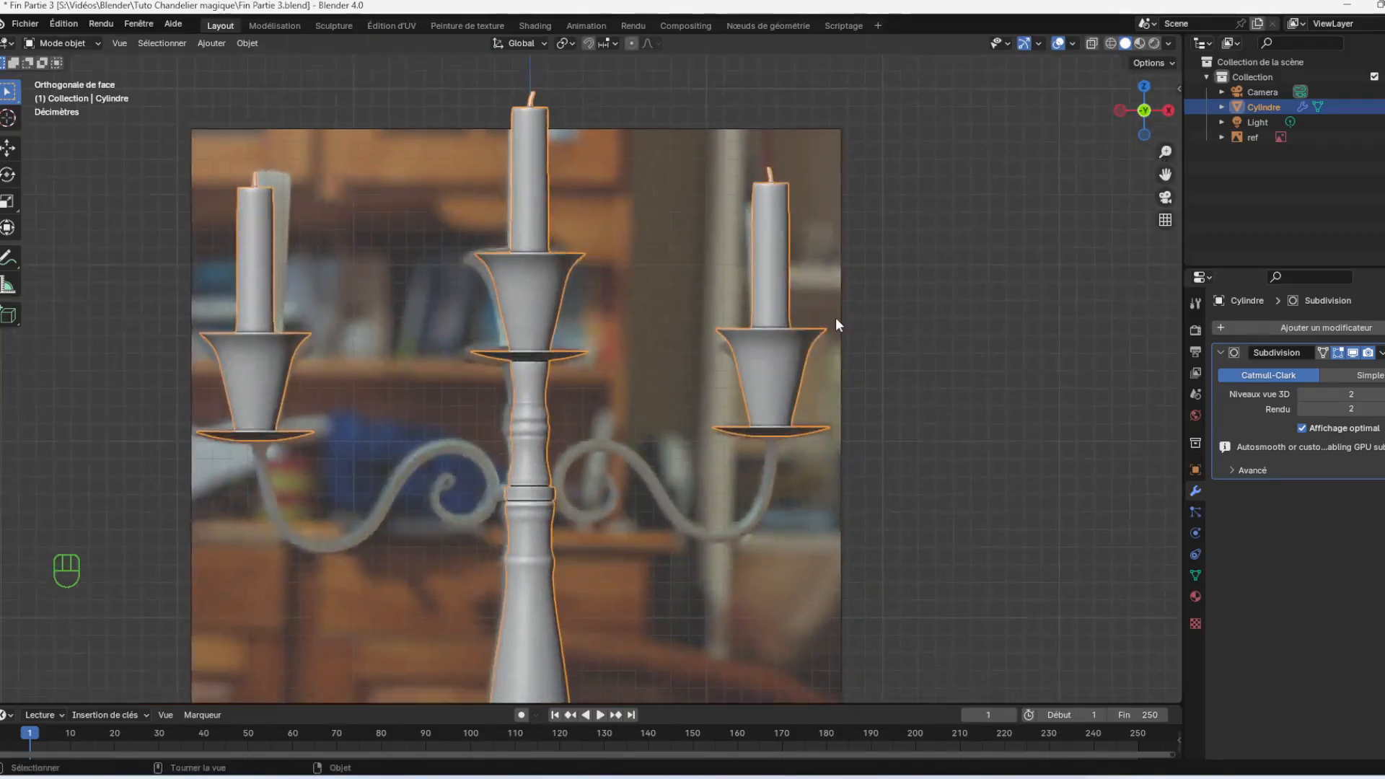
Examine the open hole in the underside of the right-hand candle holder's dish
left_click(972, 343)
left_click(784, 377)
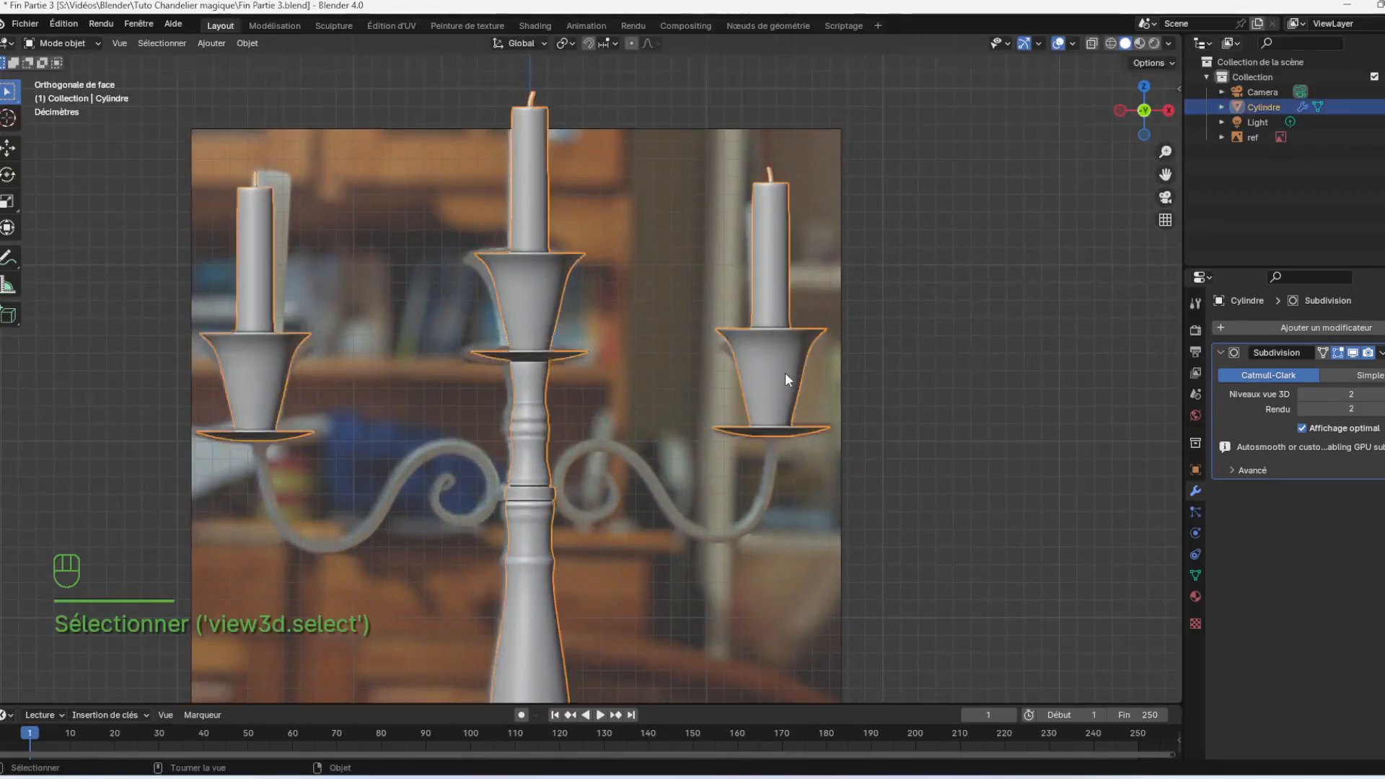
left_click_drag(1164, 123, 930, 227)
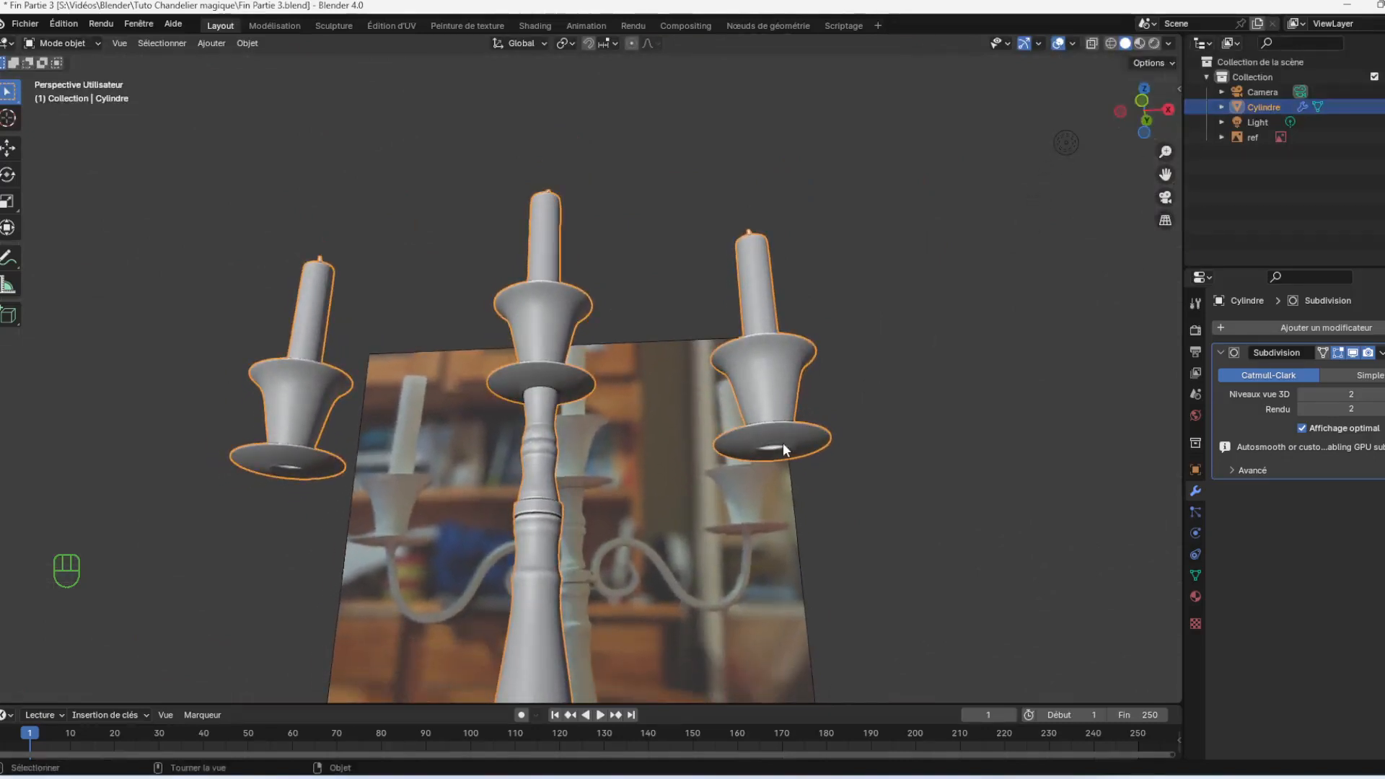
left_click_drag(1164, 152, 822, 79)
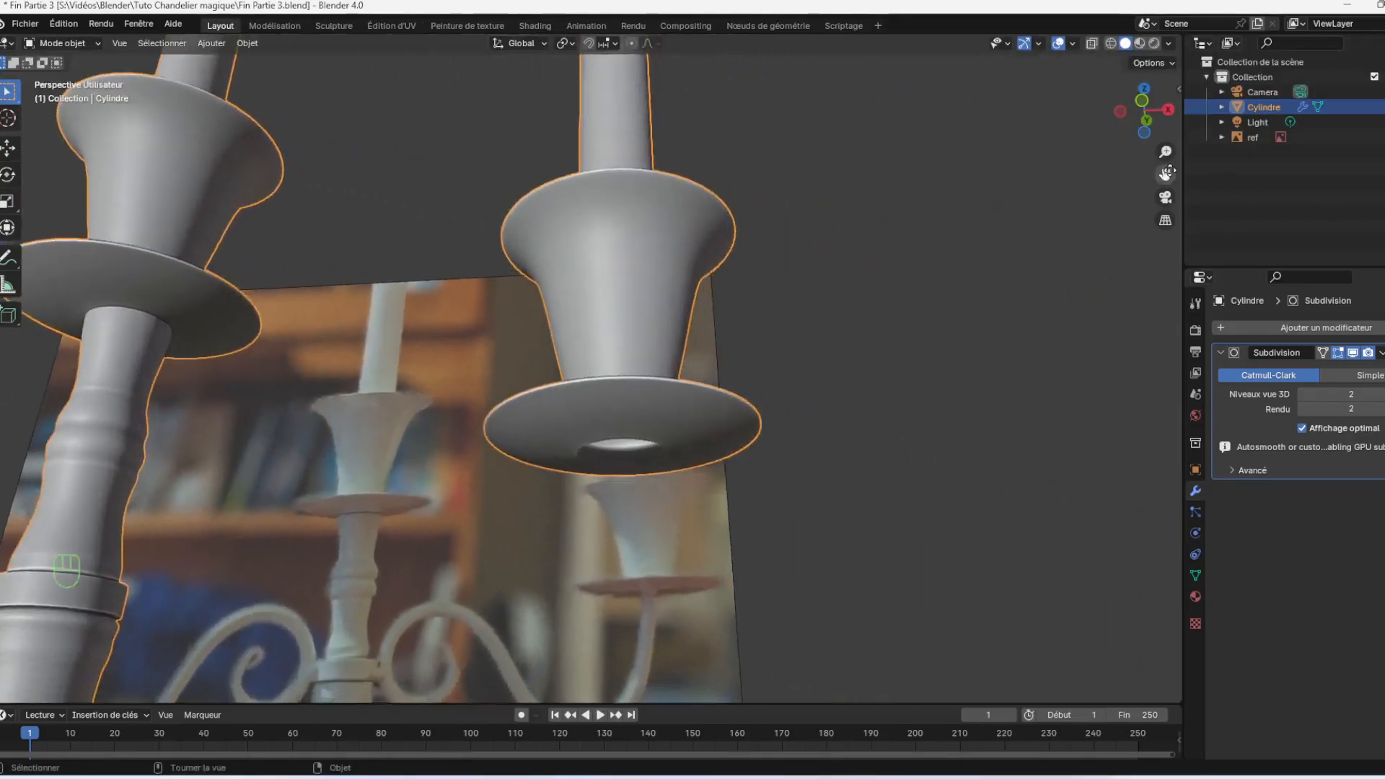
left_click_drag(1166, 150, 1163, 94)
left_click_drag(1166, 173, 1136, 28)
left_click(935, 348)
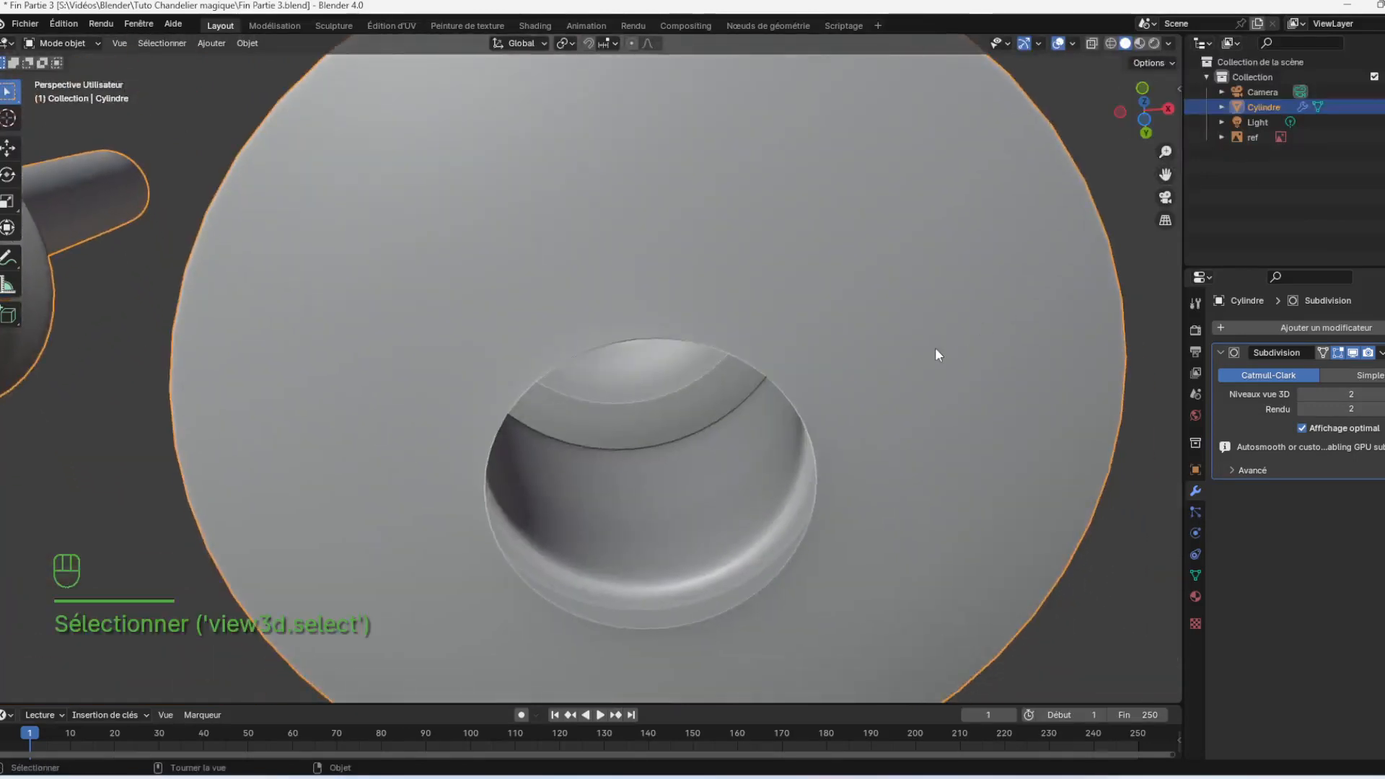
Enter Edit Mode and select the right-hand candle holder's visible vertices in top view, framing the view on them
key("Tab")
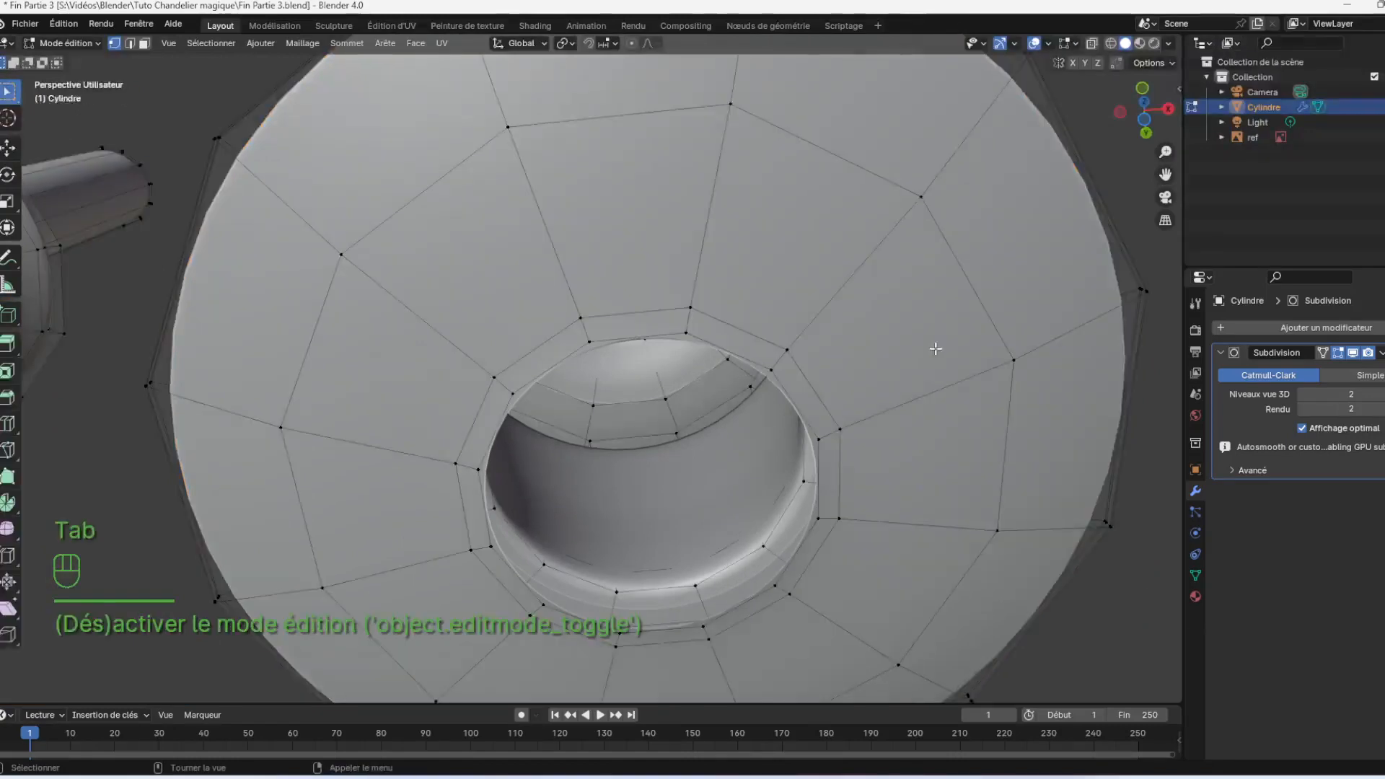
key("KP_7")
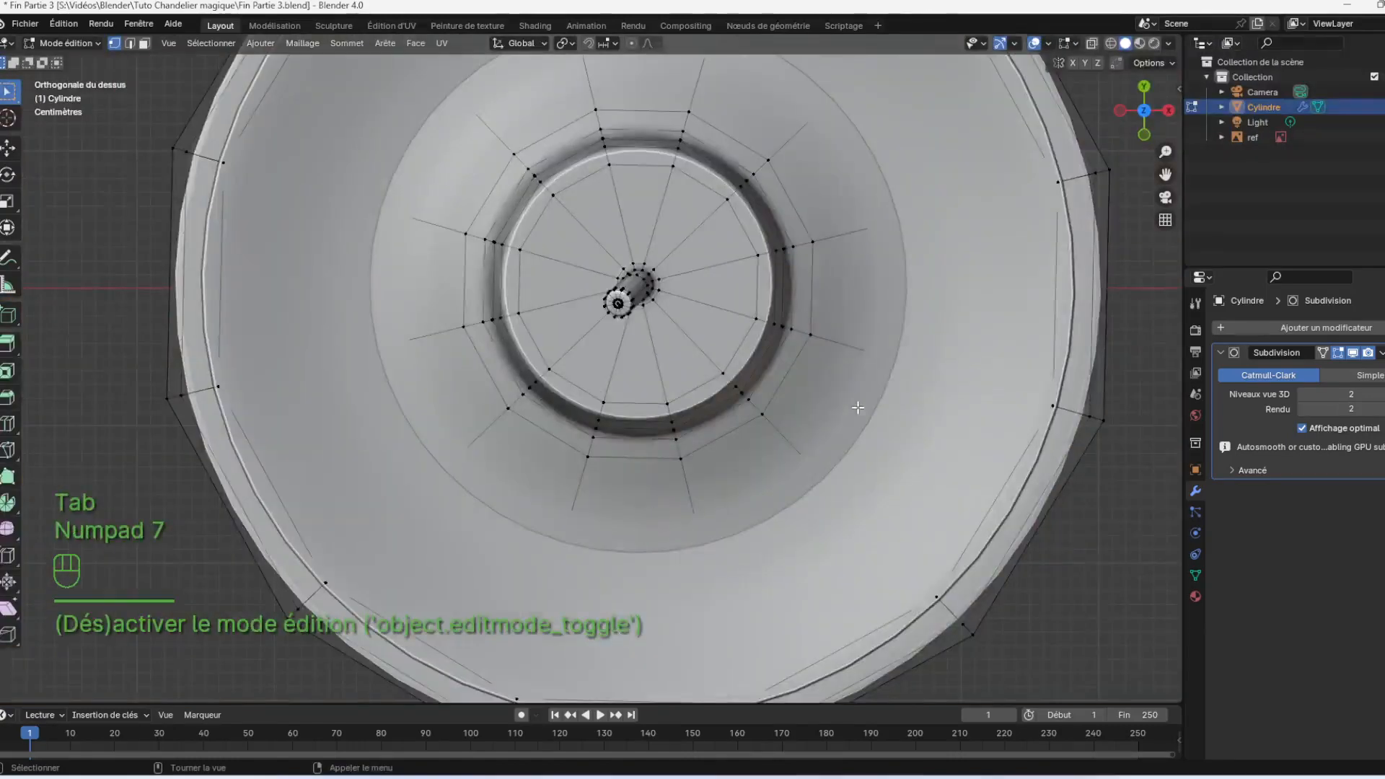
left_click_drag(1165, 151, 1161, 213)
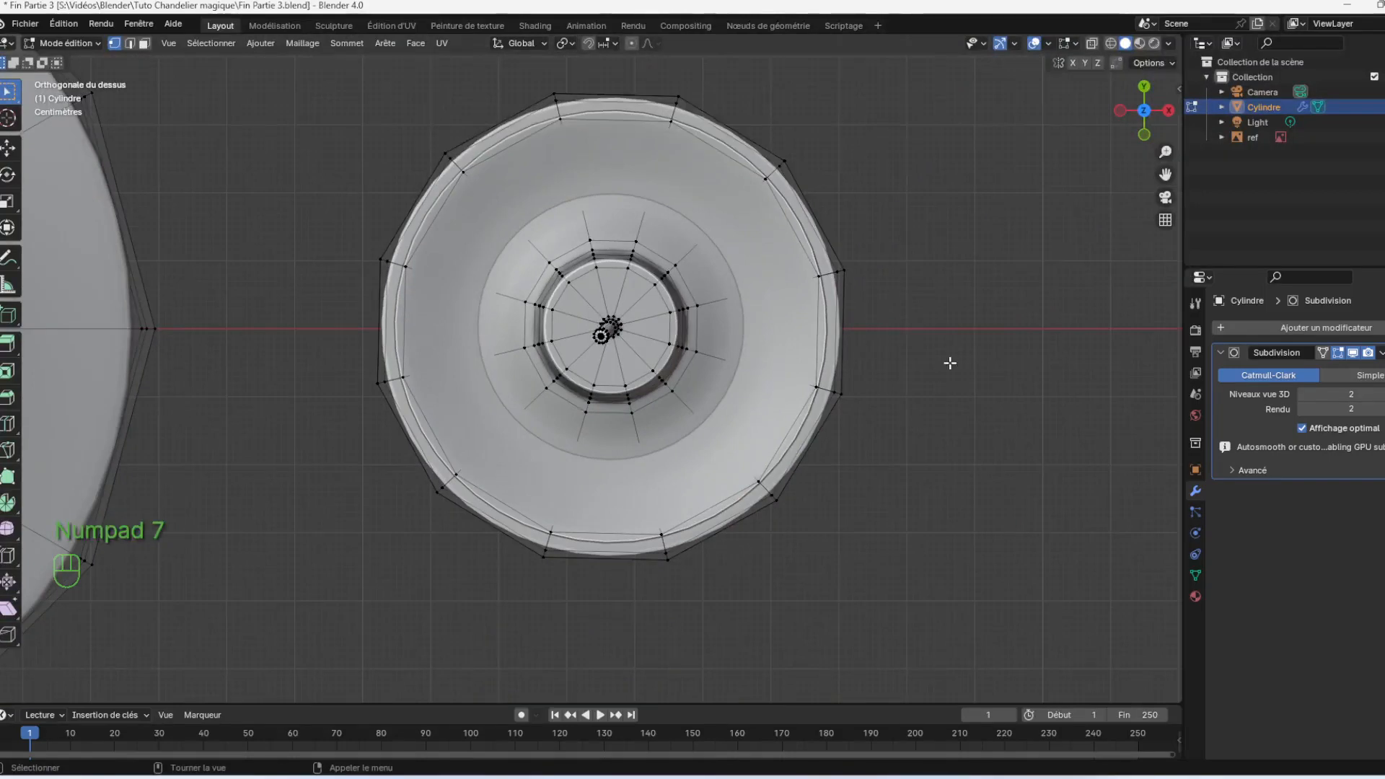
left_click_drag(1165, 173, 1153, 239)
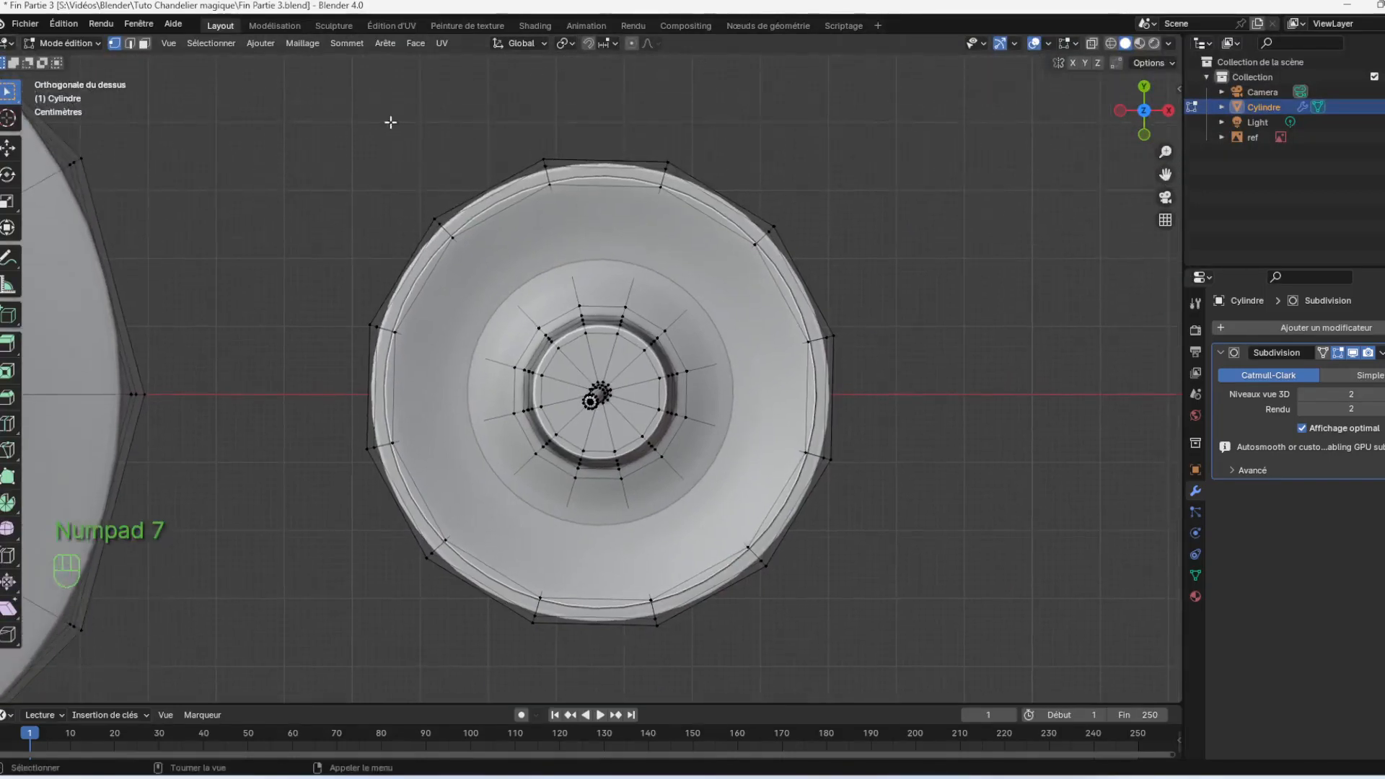
left_click_drag(270, 123, 929, 573)
left_click_drag(974, 672, 973, 672)
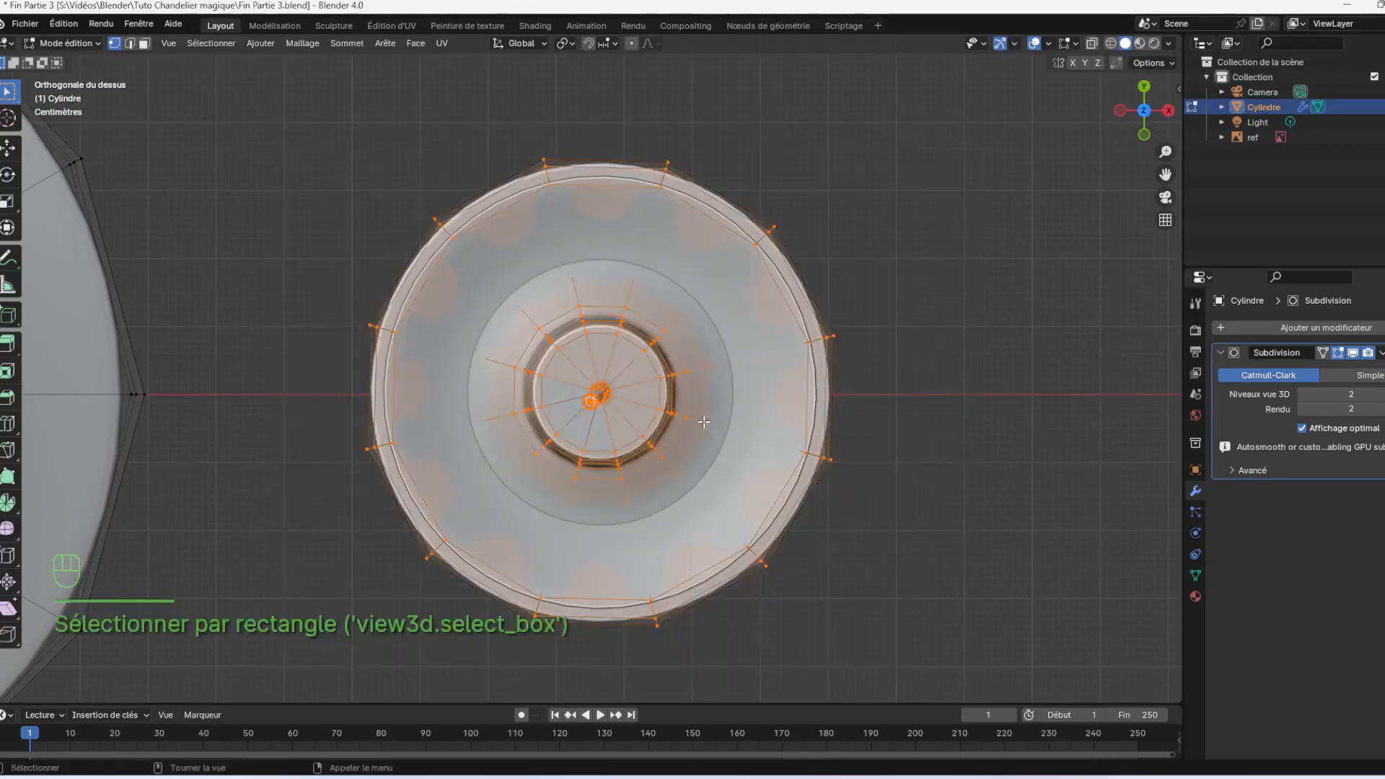
key("KP_Decimal")
left_click_drag(1164, 152, 1165, 108)
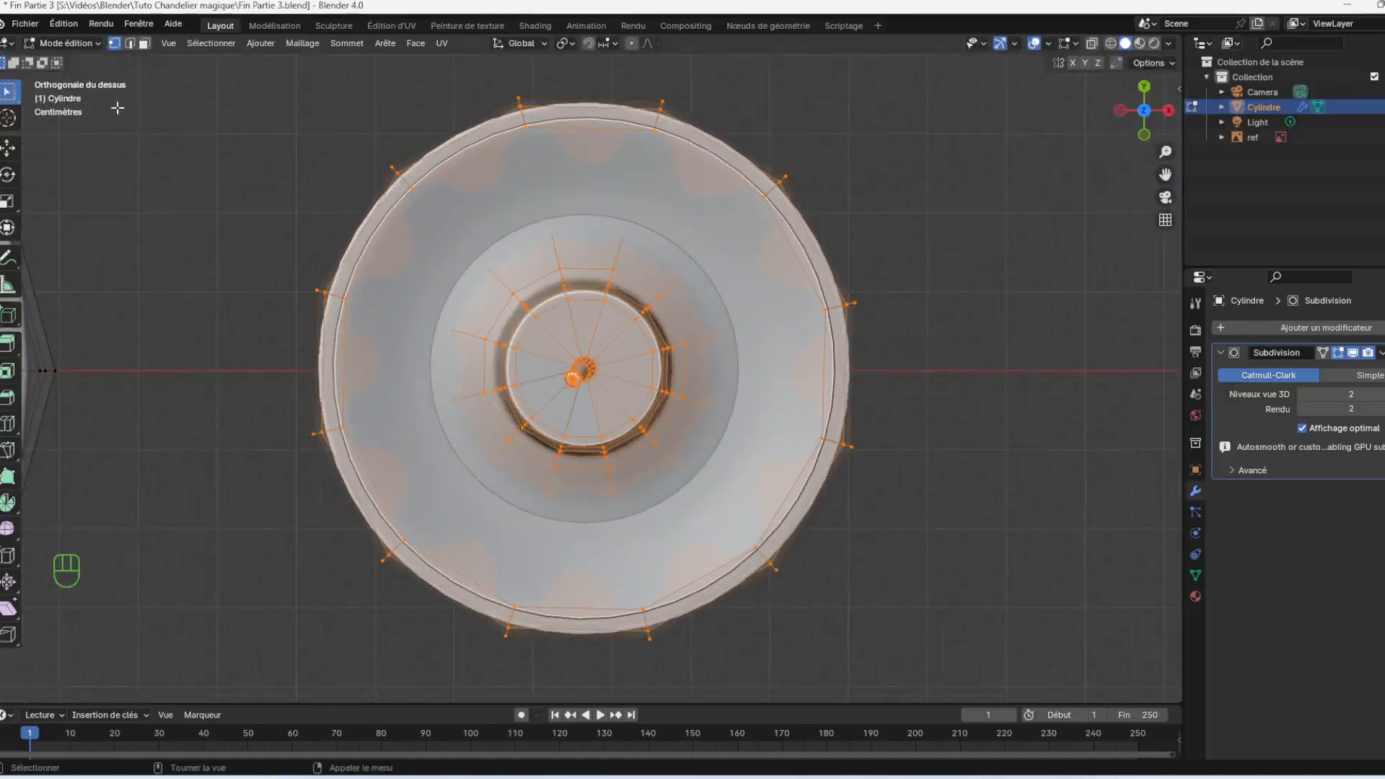
Clear the vertex selection and show the right-hand holder's open underside from below
left_click(191, 198)
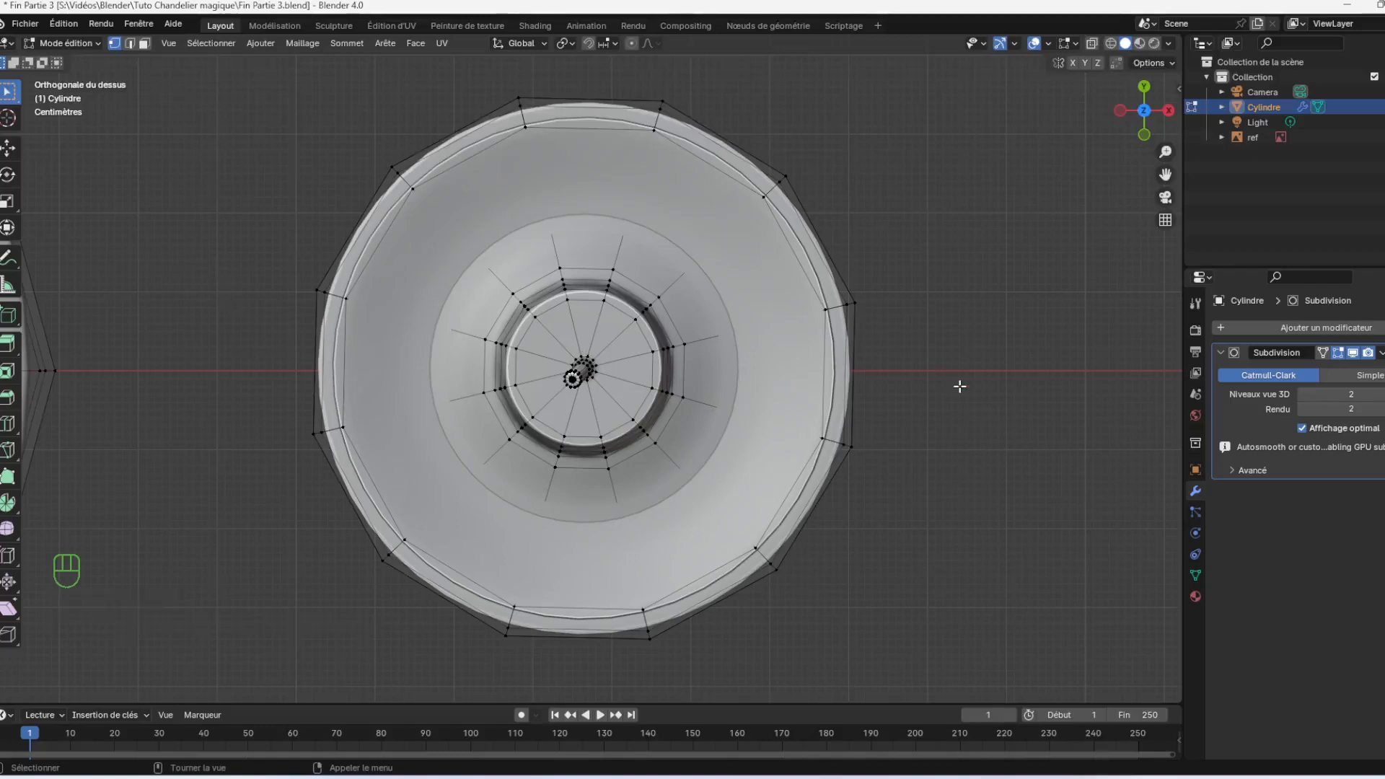
key("KP_7")
key("KP_7")
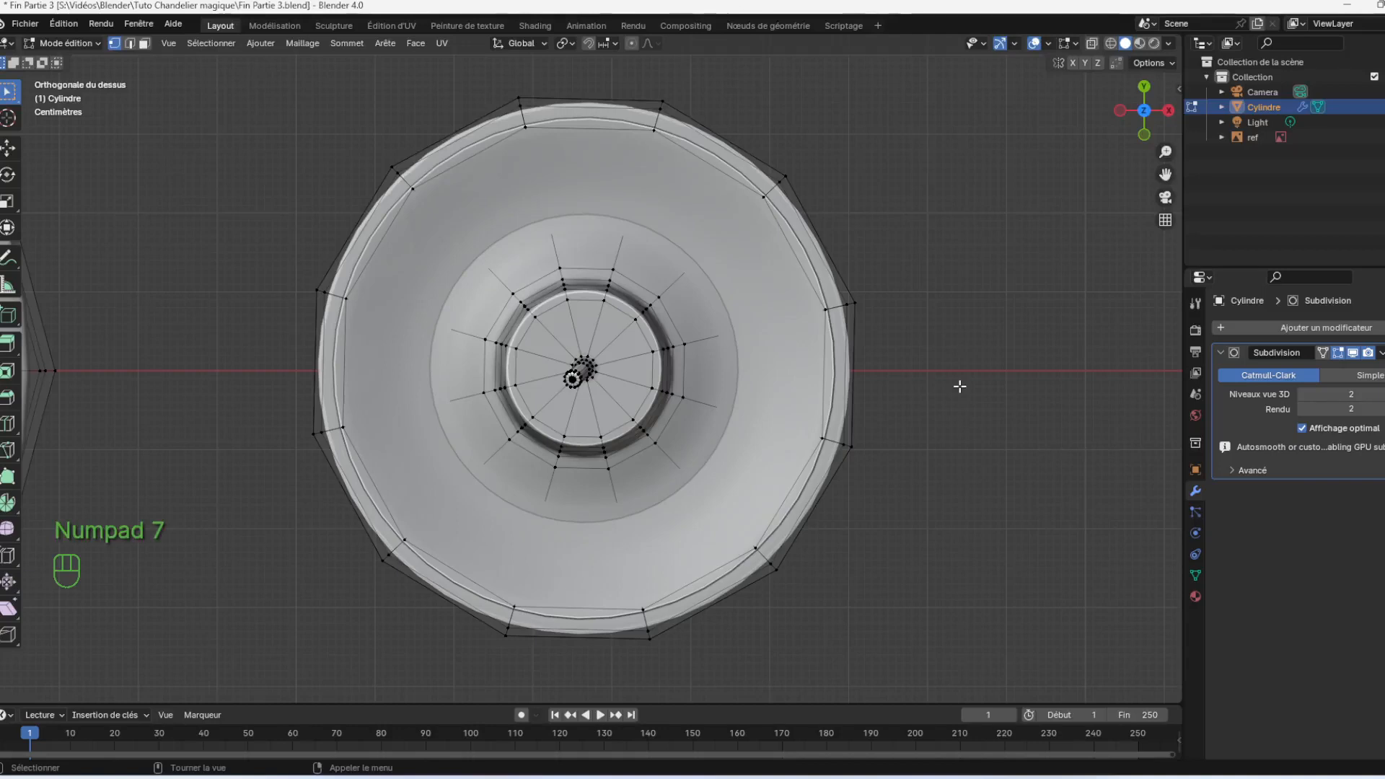
key("ctrl+KP_7")
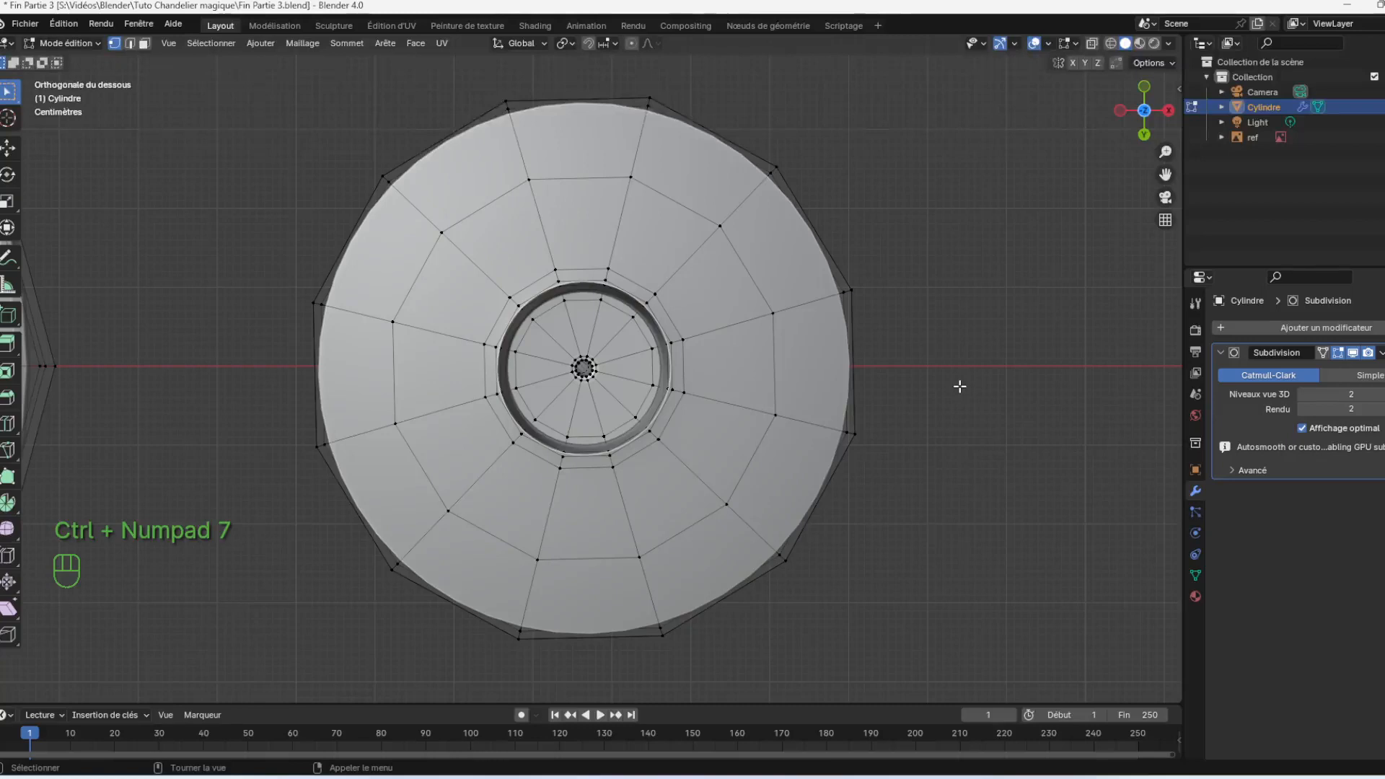
left_click_drag(1143, 110, 1132, 128)
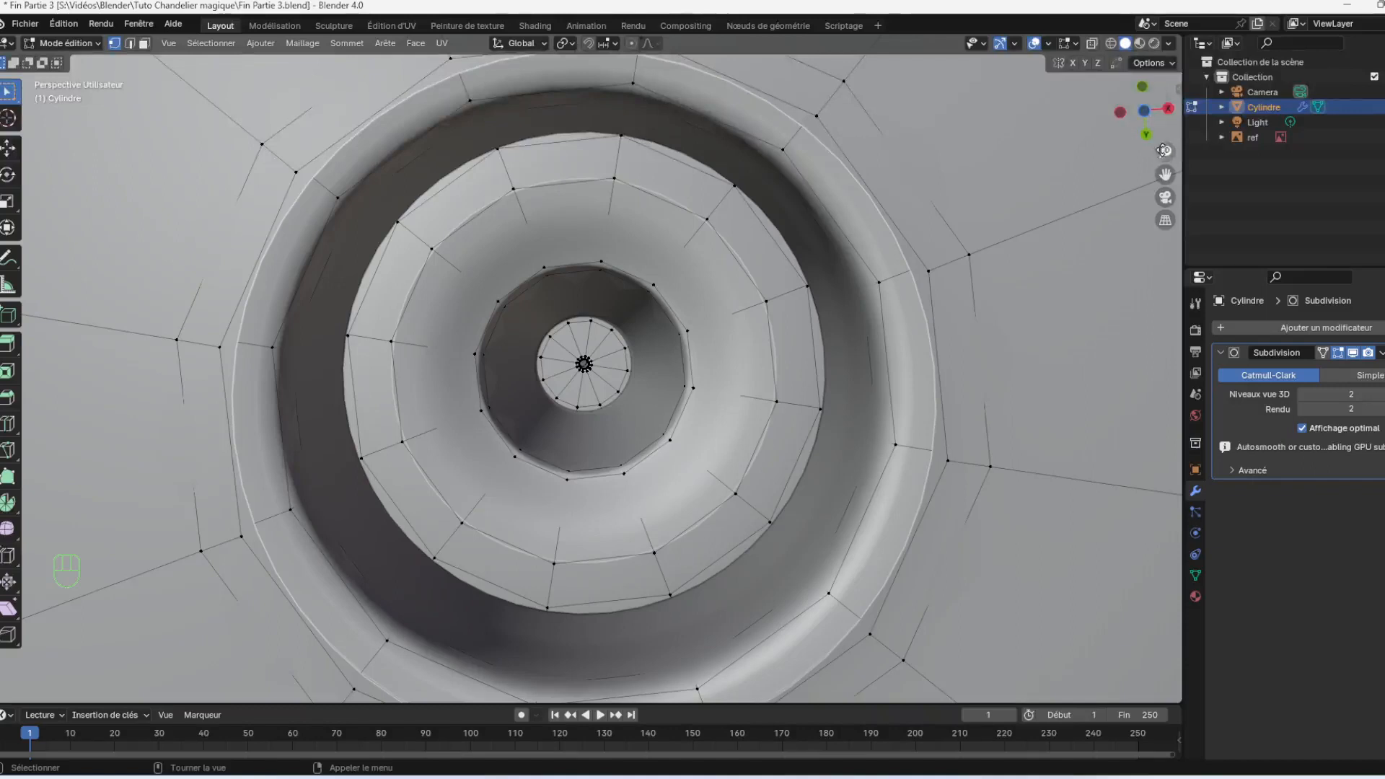
left_click(1123, 45)
left_click_drag(1165, 151, 1164, 137)
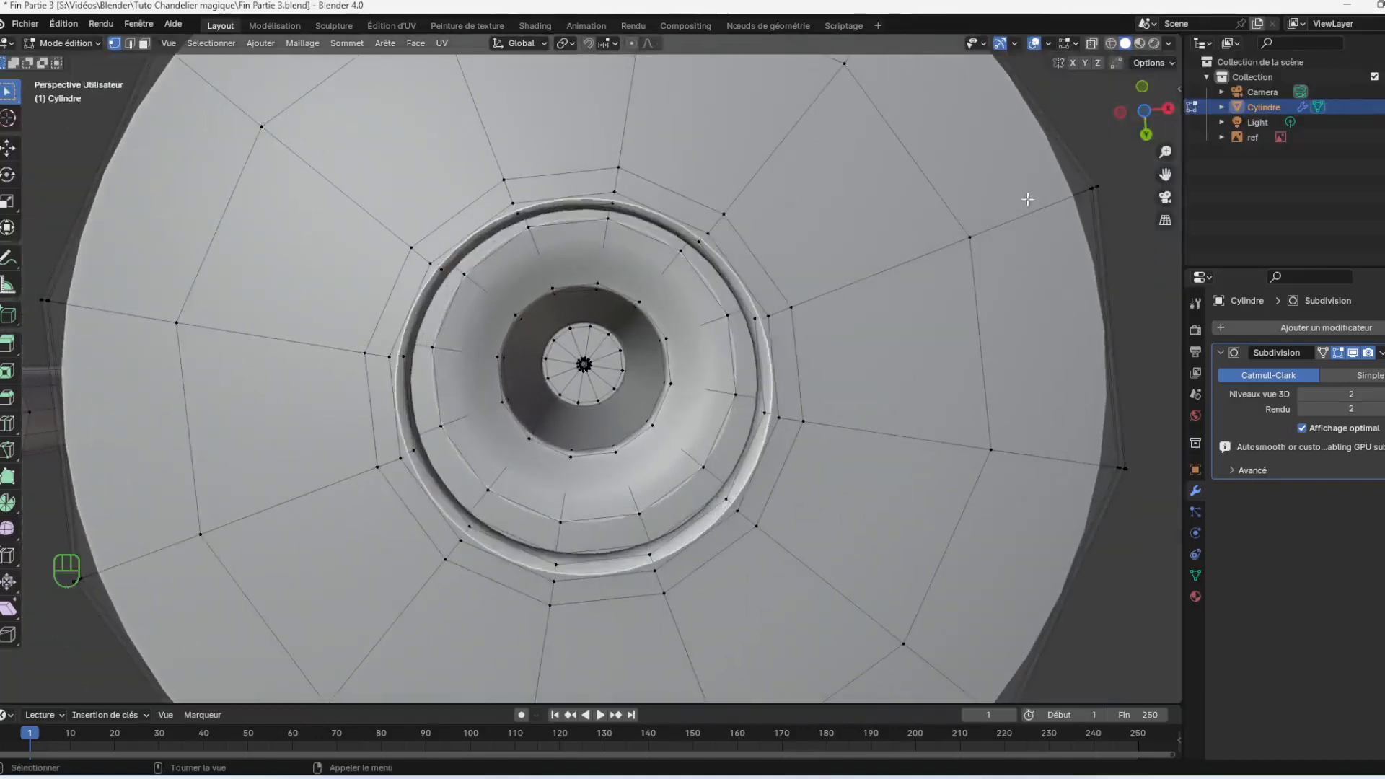
Create a four-sided face spanning the underside hole between two opposite edges of its inner rim
left_click(769, 318)
left_click(784, 416, "shift")
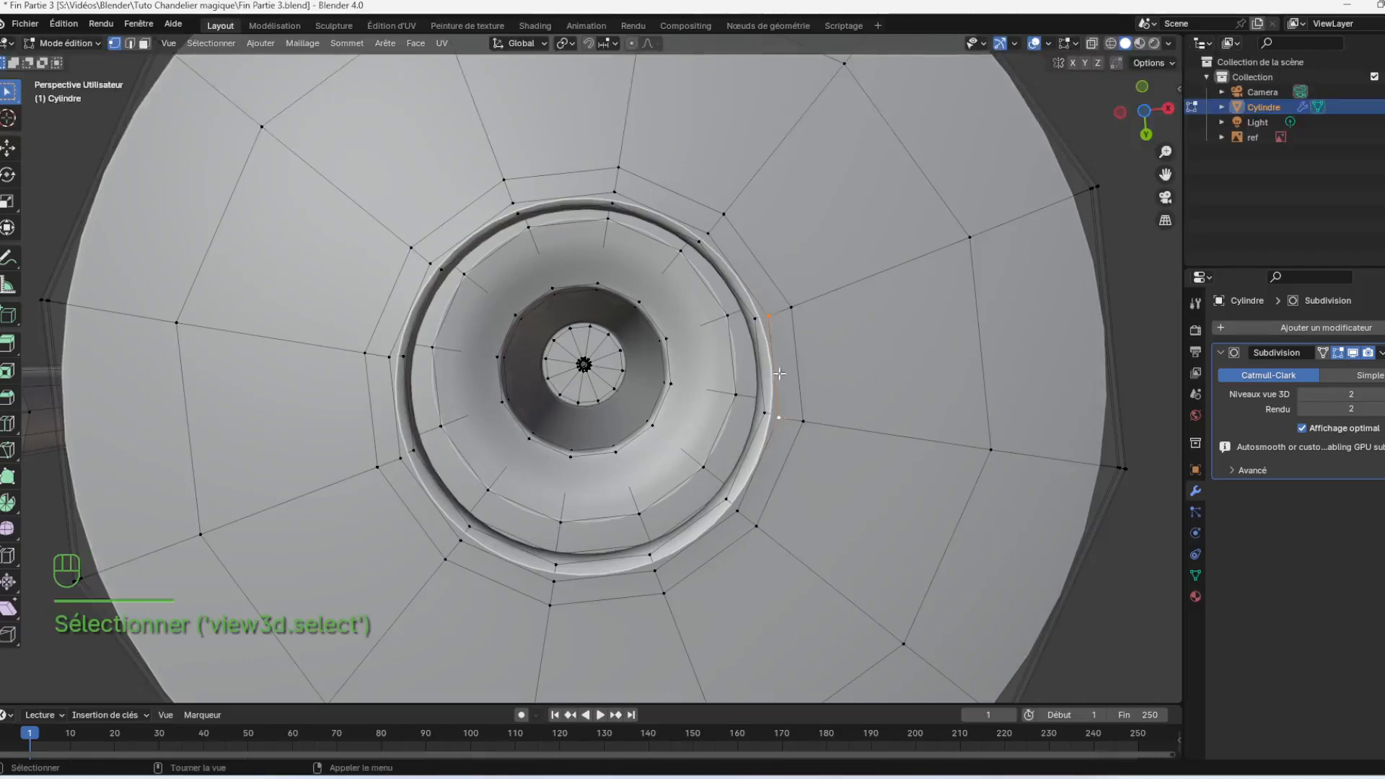
left_click(387, 358, "shift")
left_click(400, 457, "shift")
left_click_drag(1162, 131, 1157, 166)
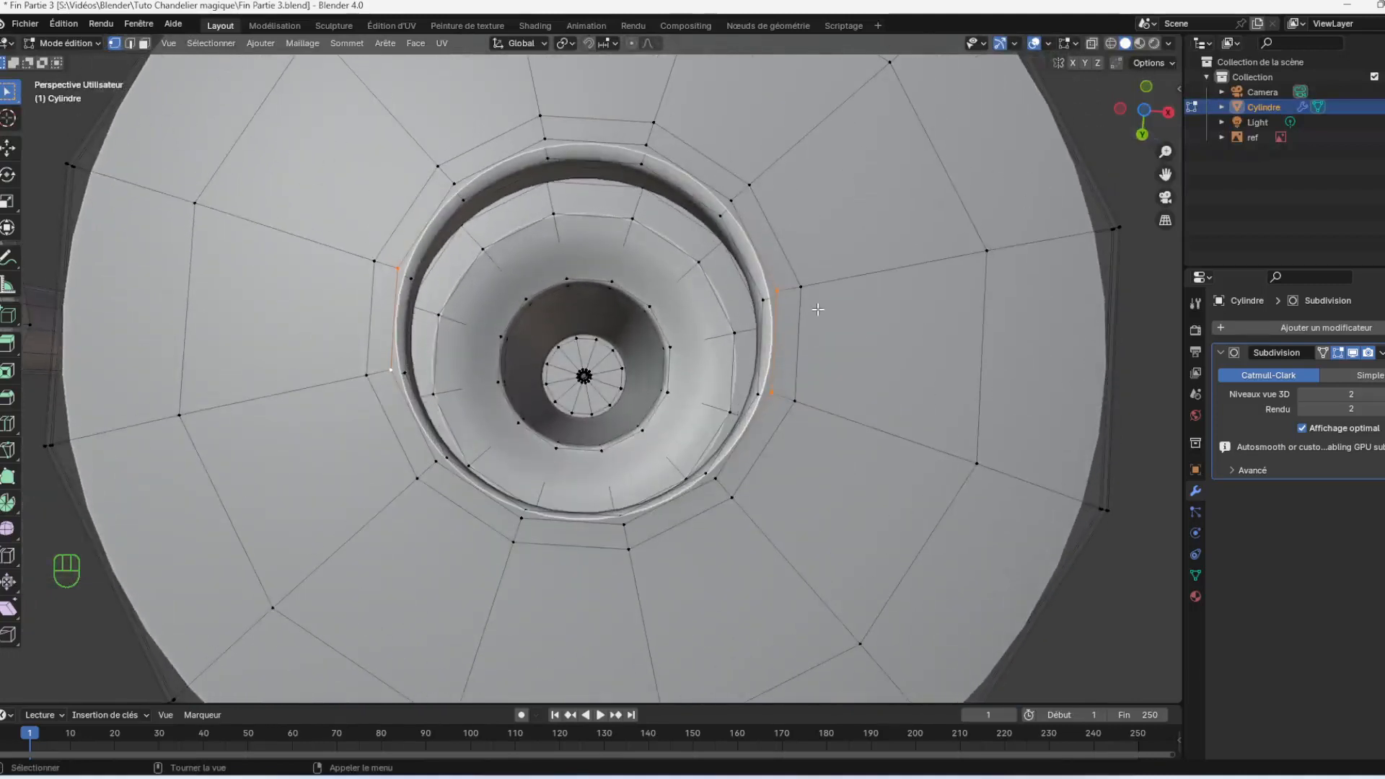
key("f")
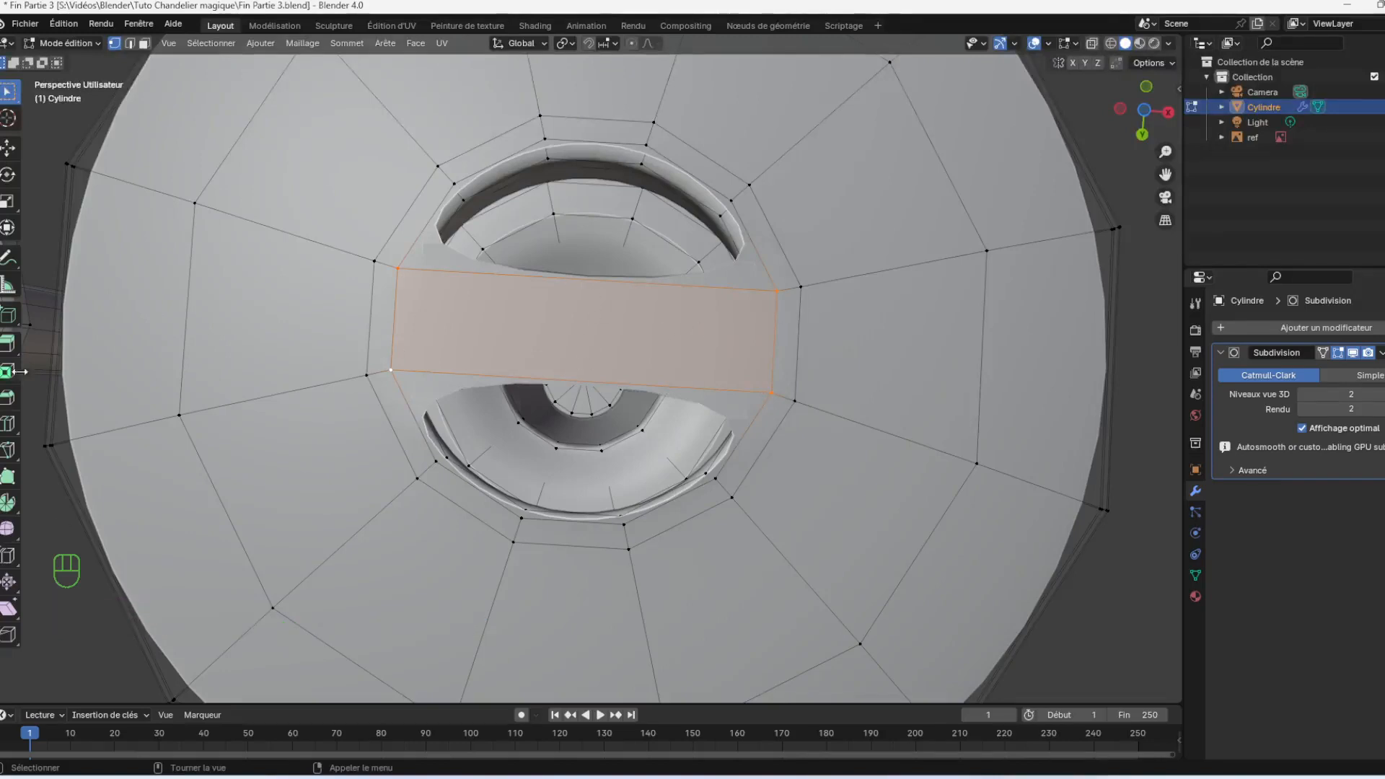
Try splitting the bridging face with one centred loop cut and filling the upper-left gap from its midpoint
left_click(7, 424)
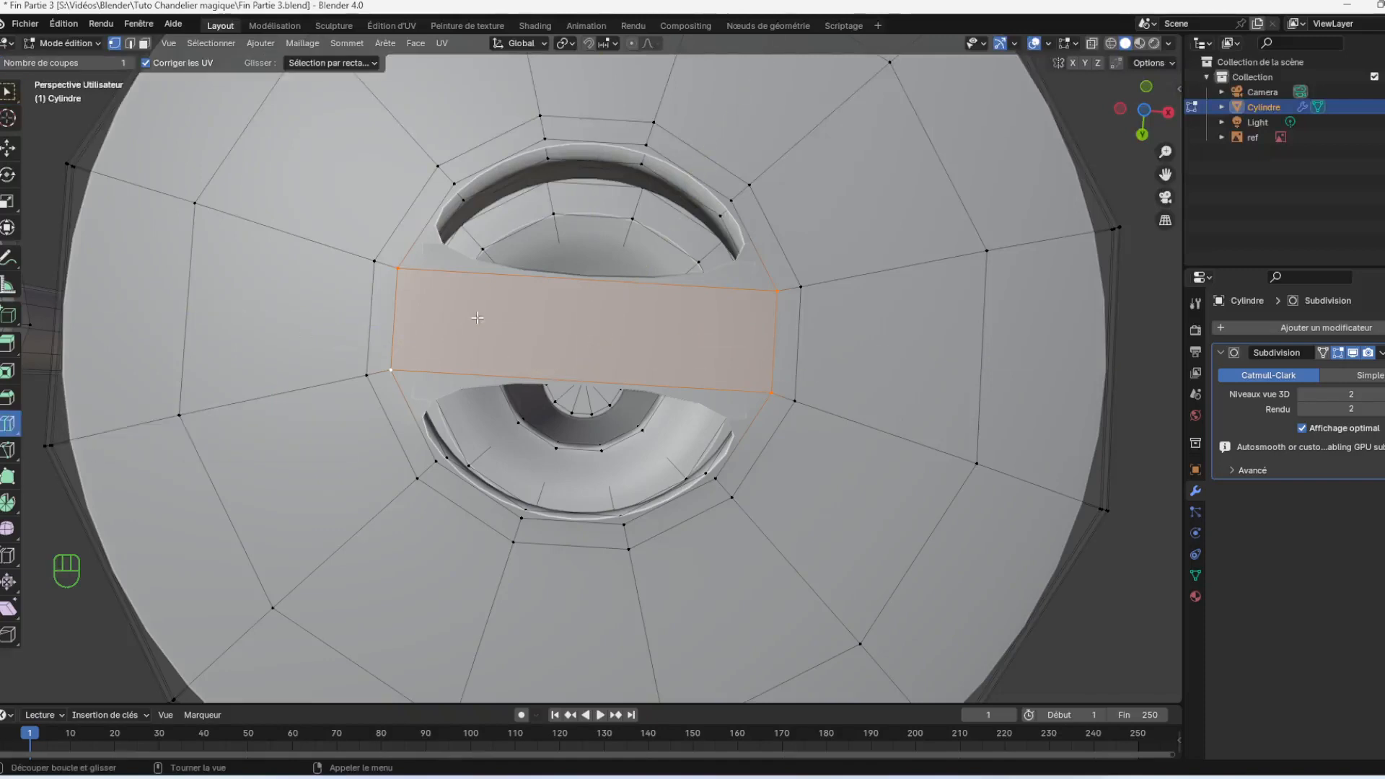
left_click(590, 284)
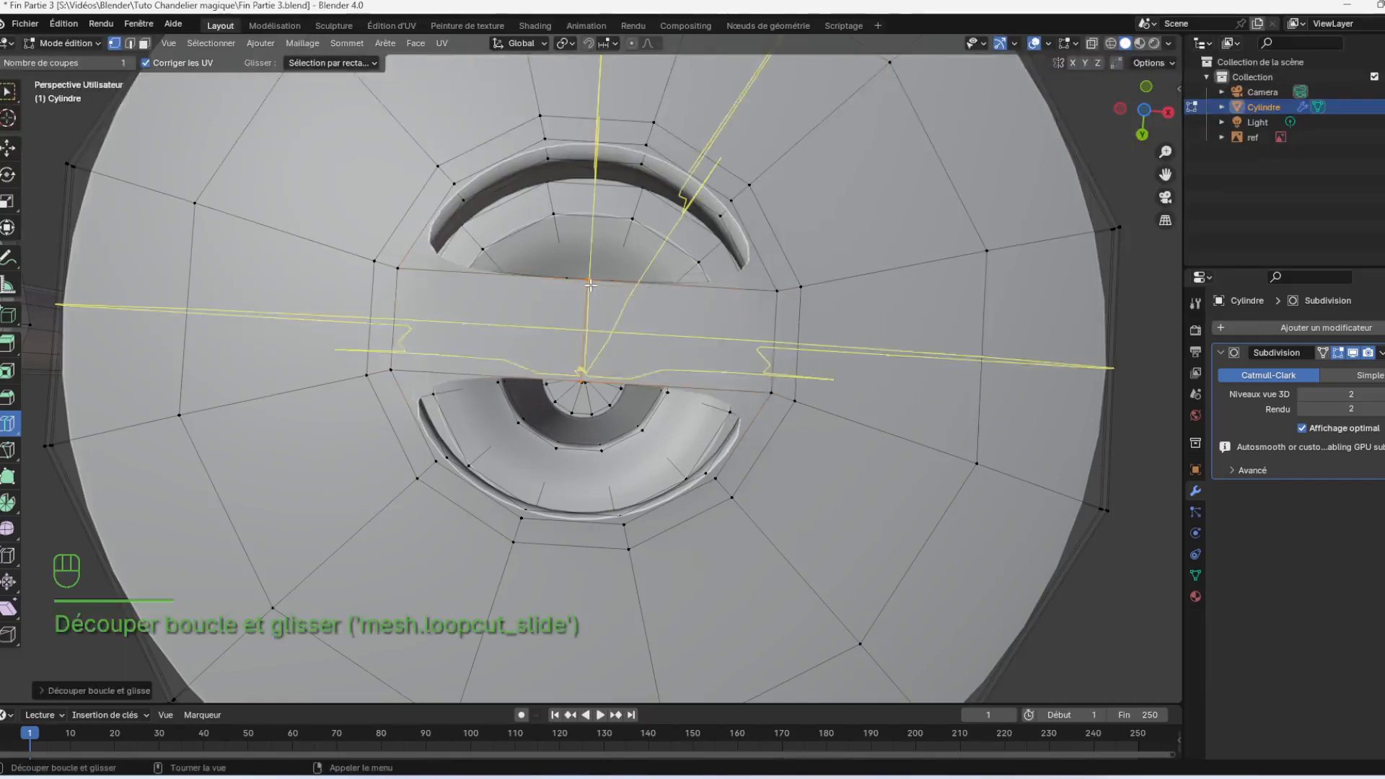
left_click(590, 285)
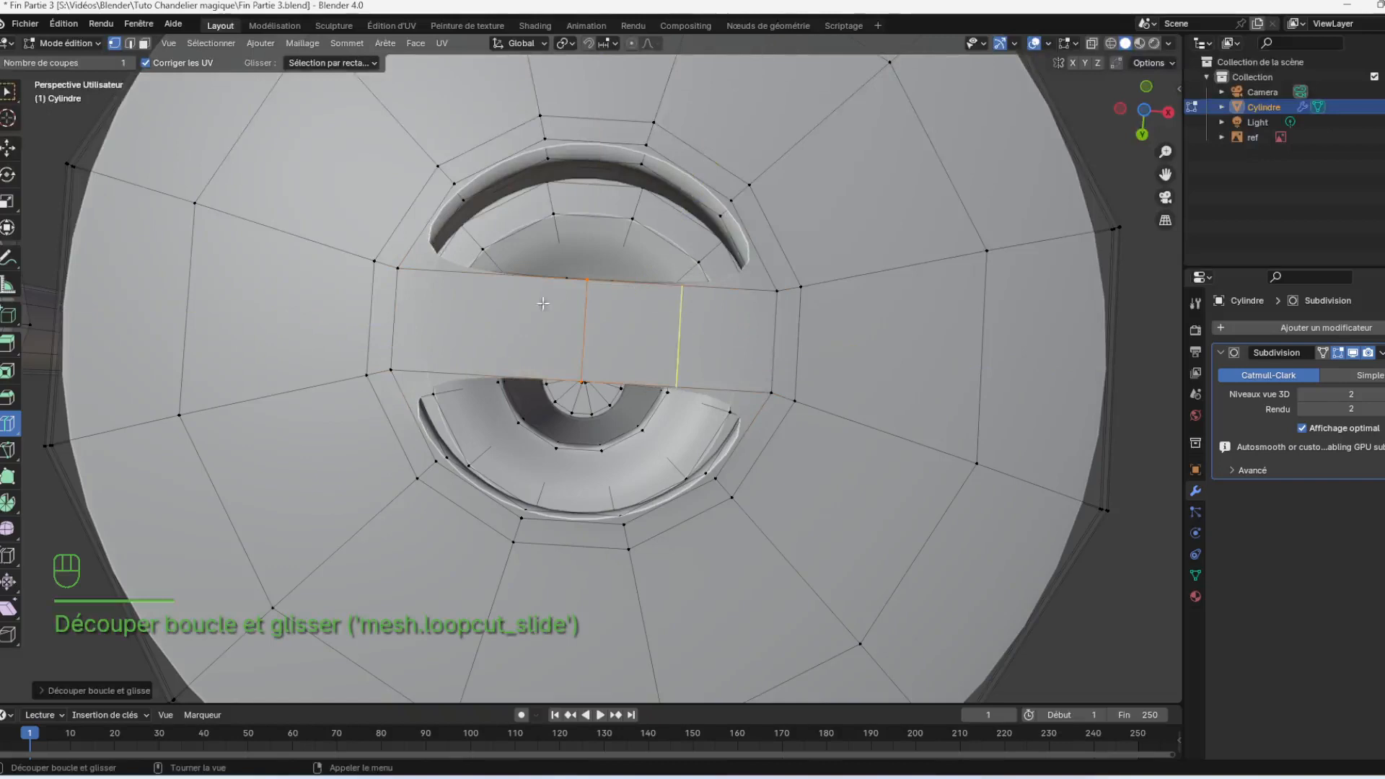
left_click(7, 92)
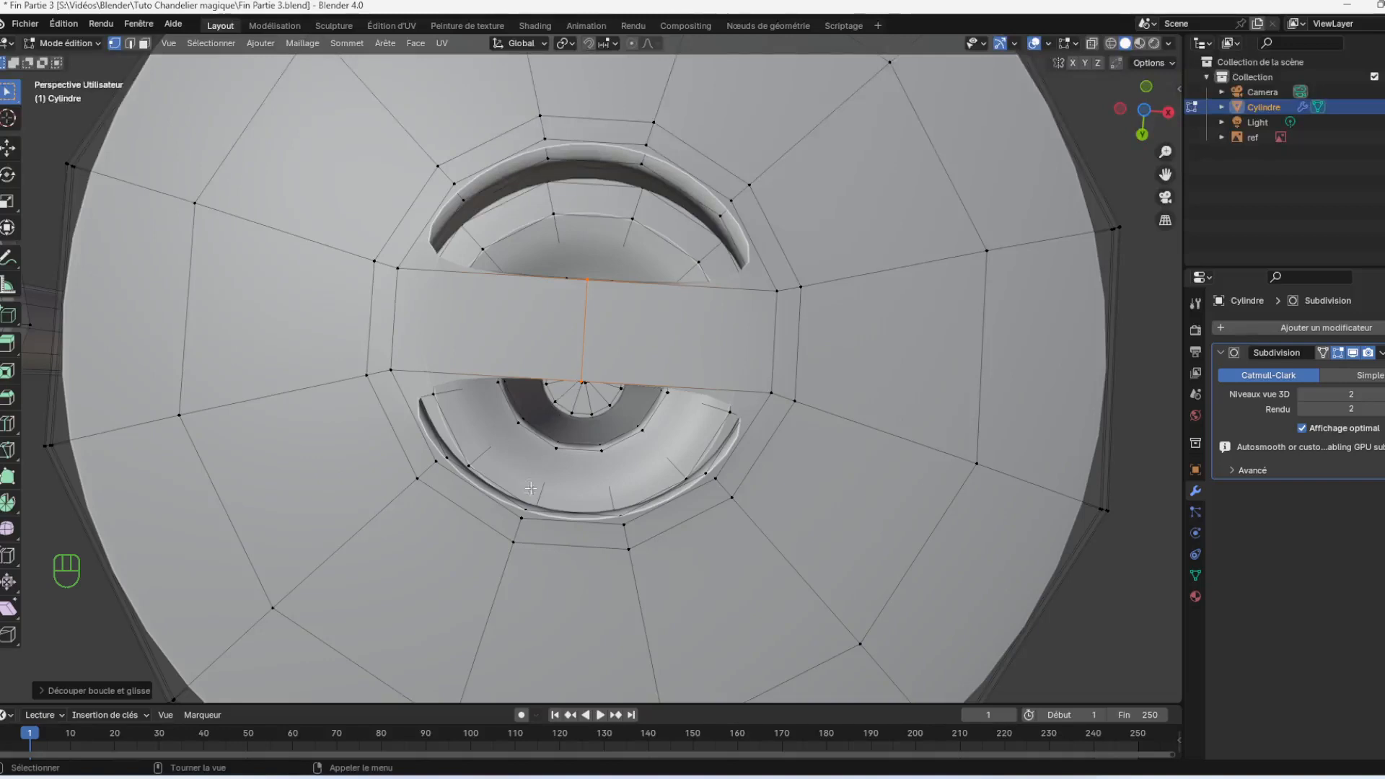
left_click(587, 285)
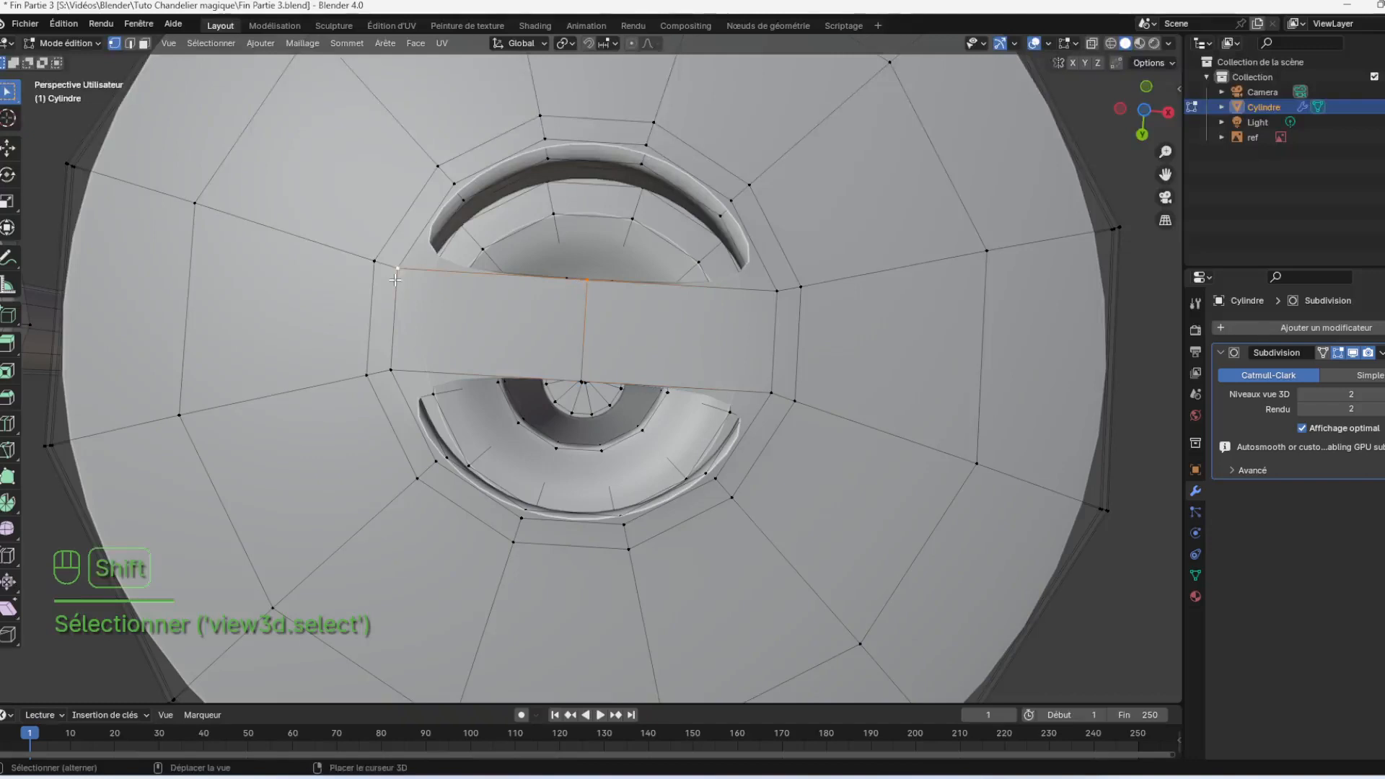
left_click(454, 181, "shift")
left_click(544, 138, "shift")
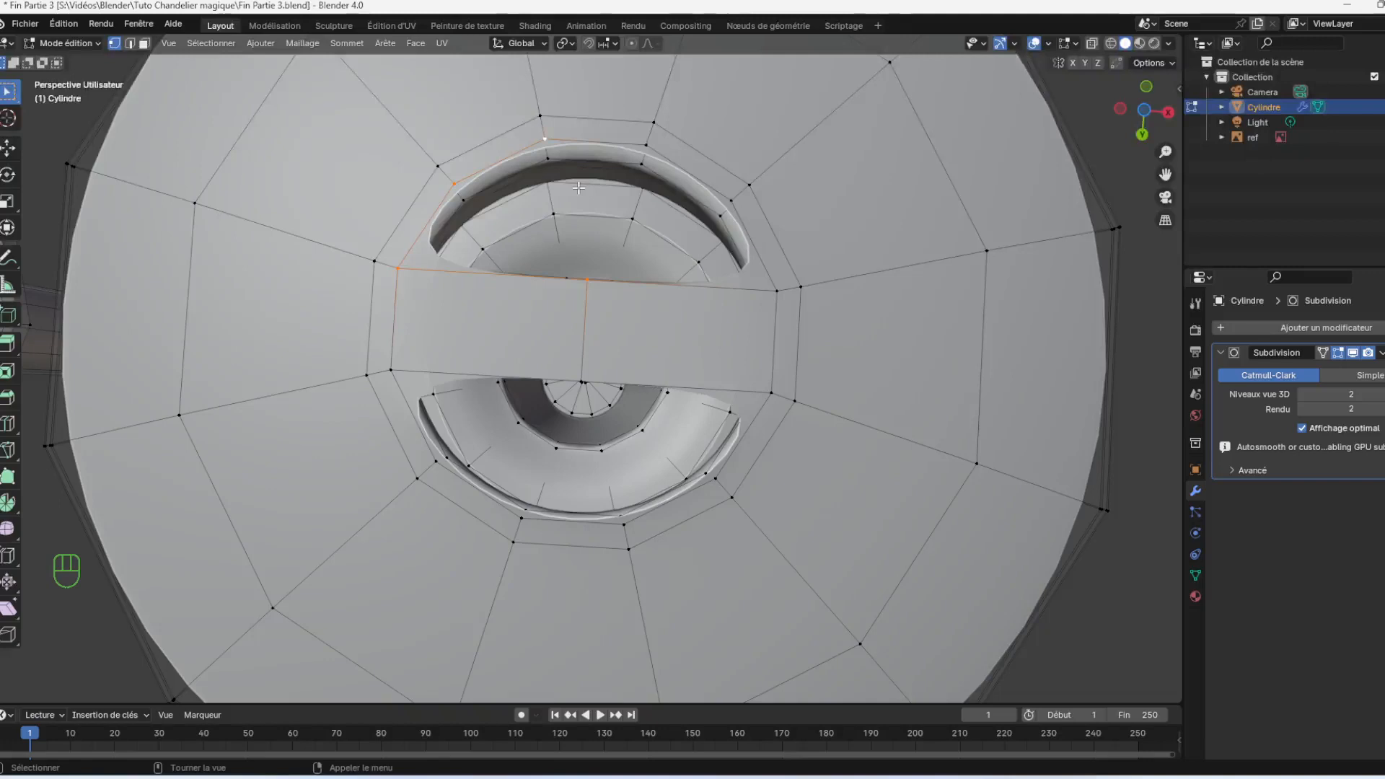
key("f")
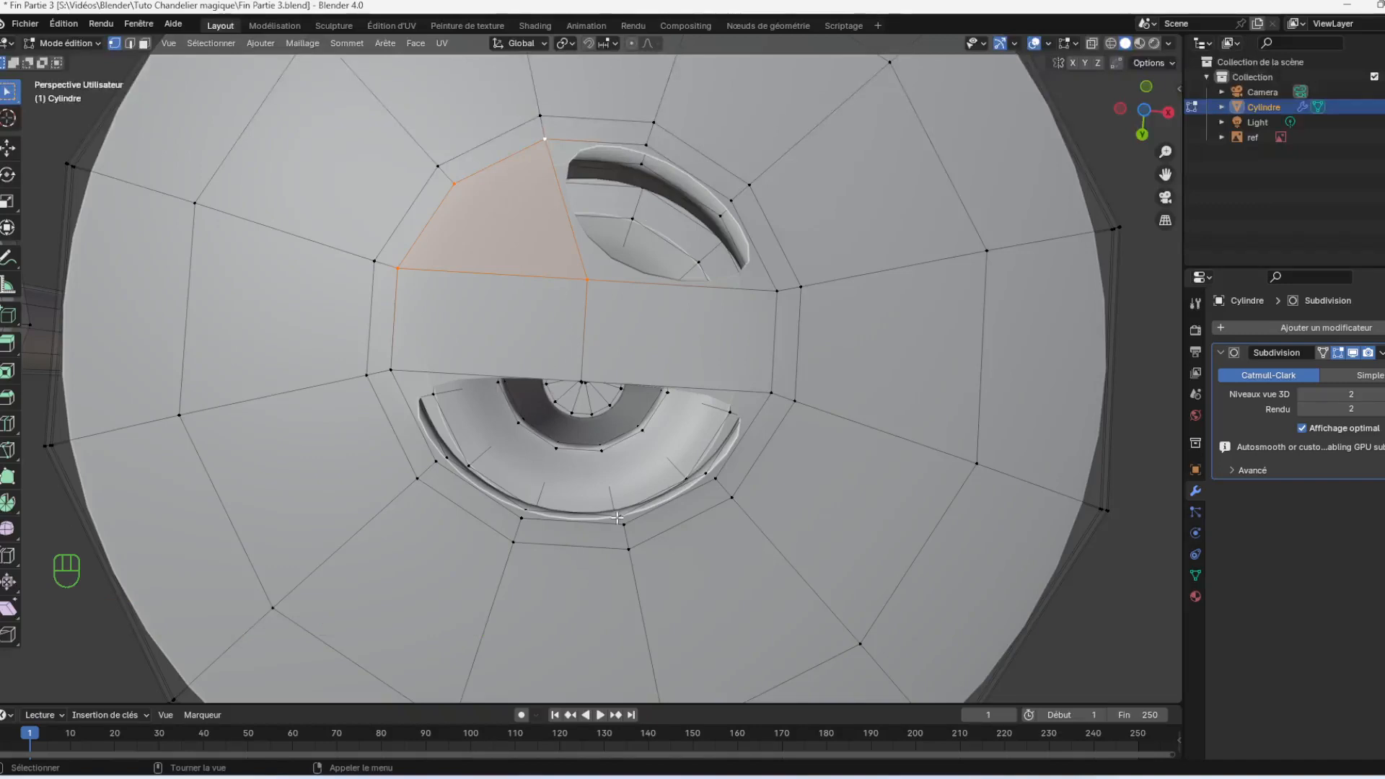
Undo the trial gap fill and the centred loop cut, keeping the bridging face
key("ctrl+z")
key("ctrl+z")
key("ctrl+z")
key("ctrl+z")
key("ctrl+z")
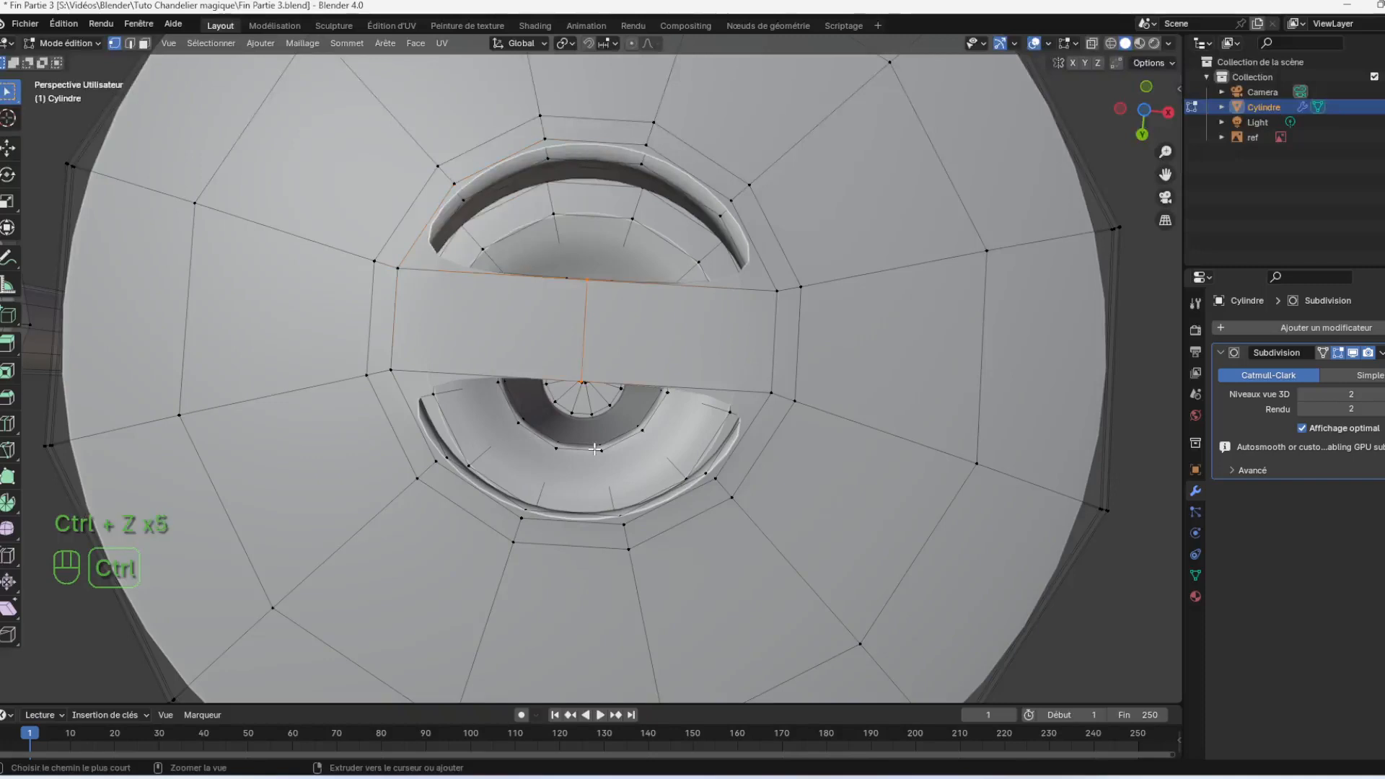
Divide the bridging face into three sections with two crosswise loop cuts
left_click(12, 429)
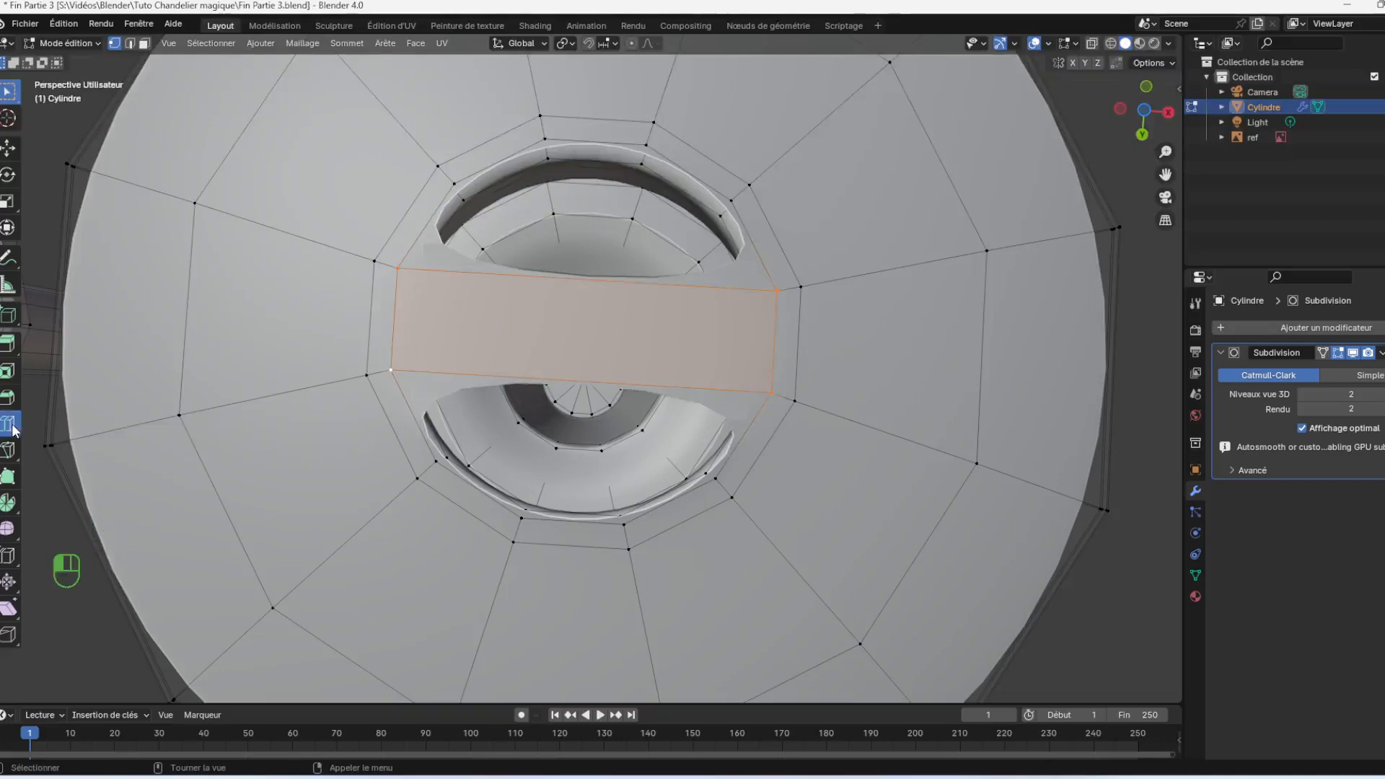
left_click_drag(604, 330, 552, 284)
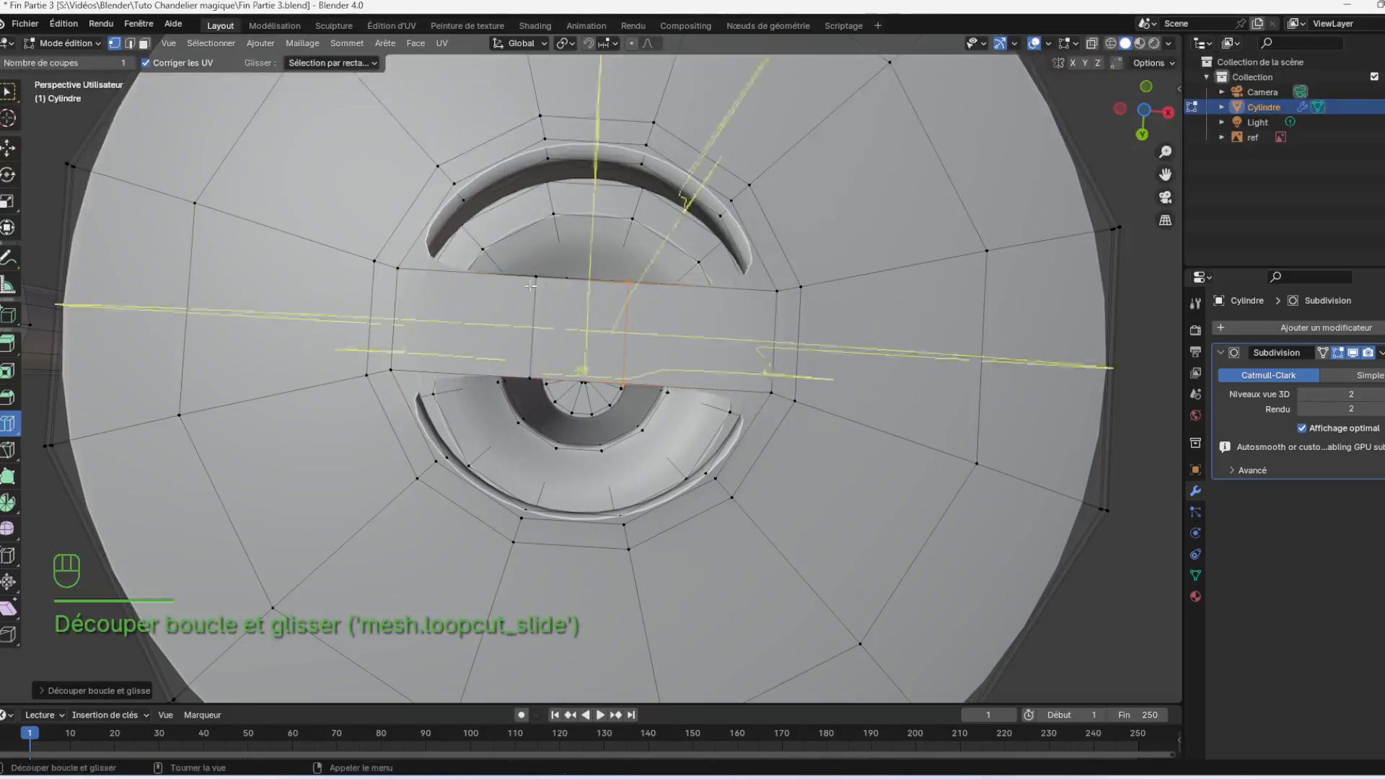
left_click(7, 91)
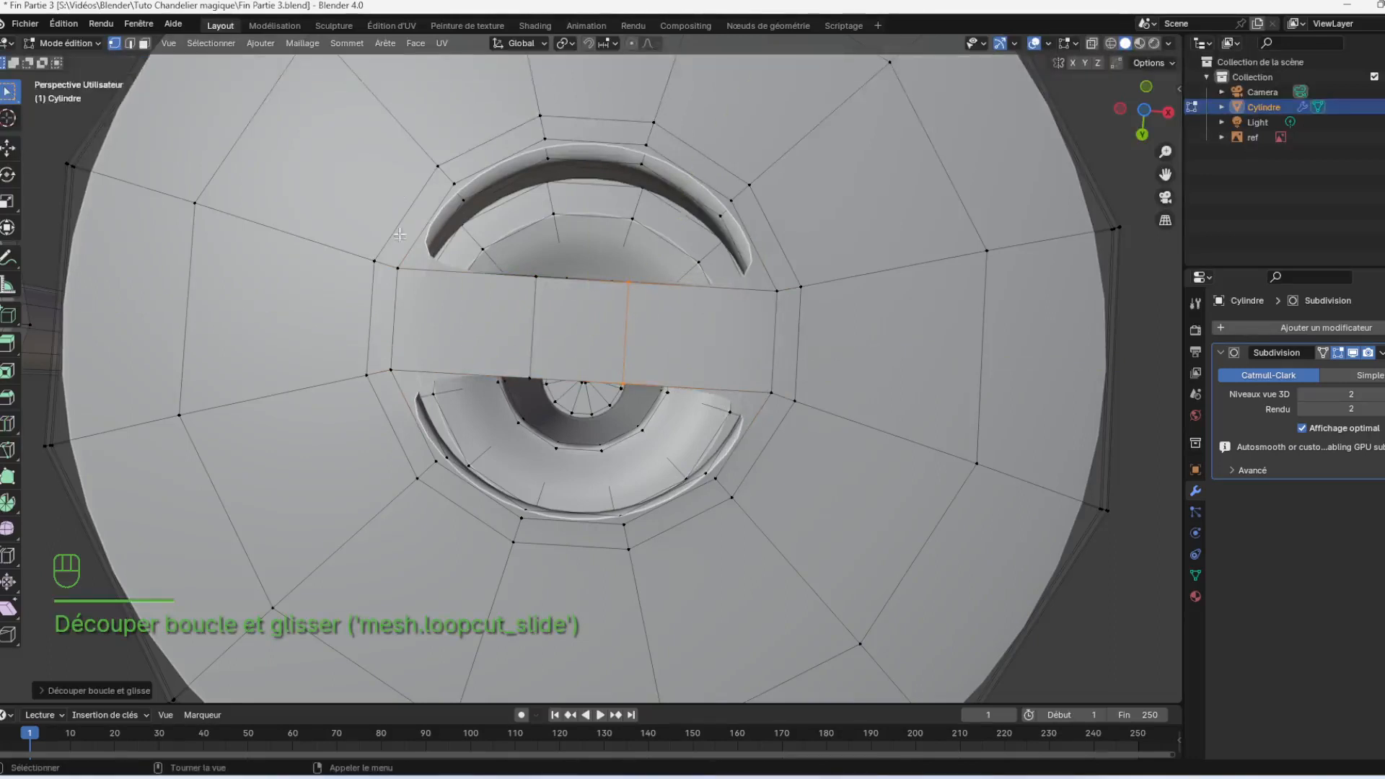
Fill the upper-left corner and upper middle sections of the hole with four-sided faces joined to the bridging strip
left_click(397, 265)
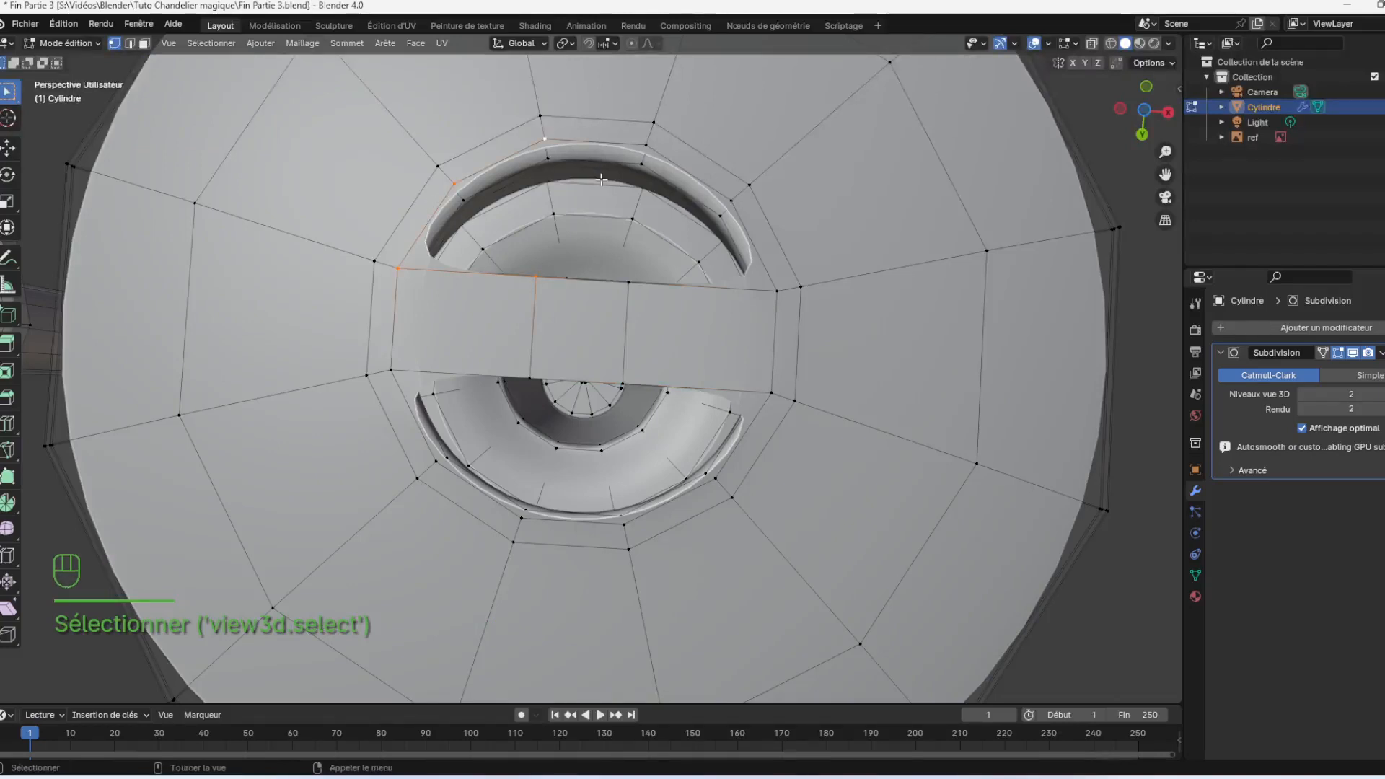
key("f")
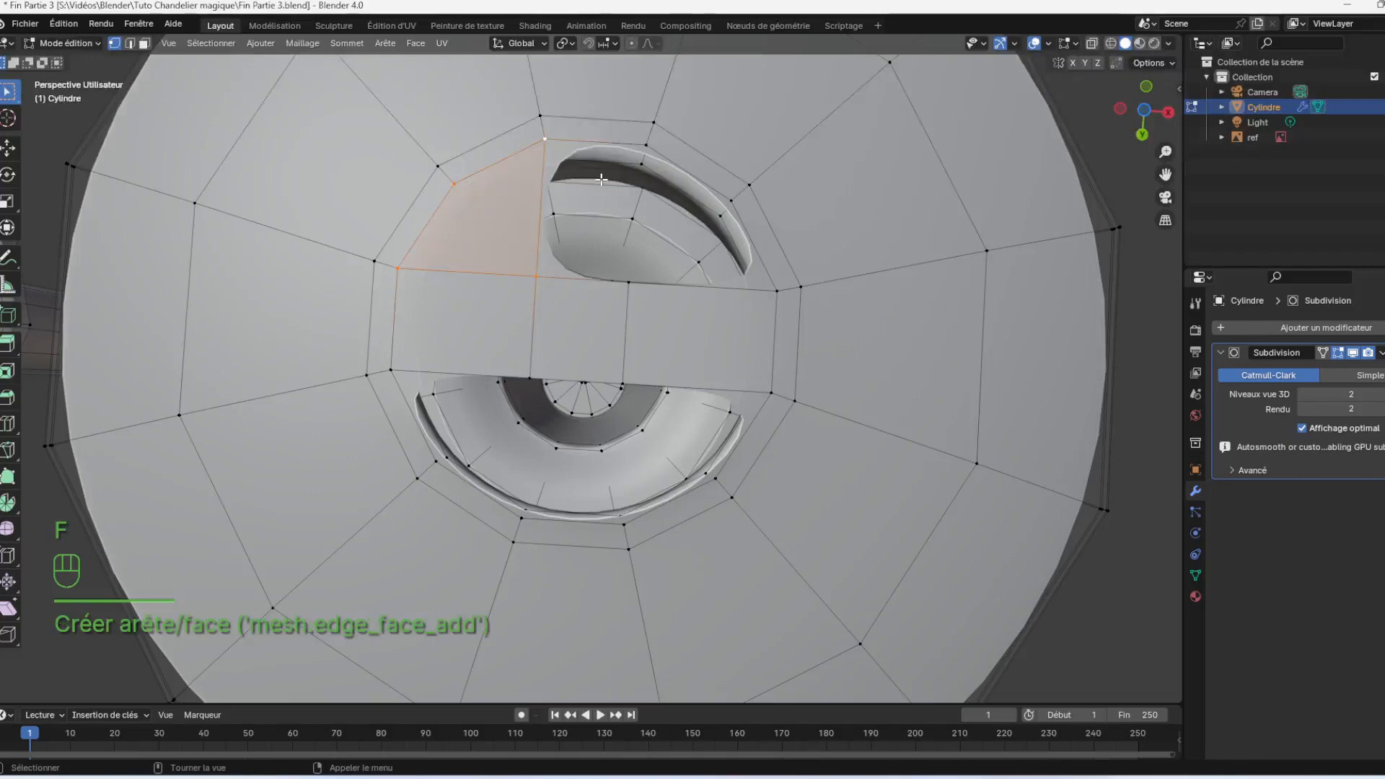
left_click(643, 144)
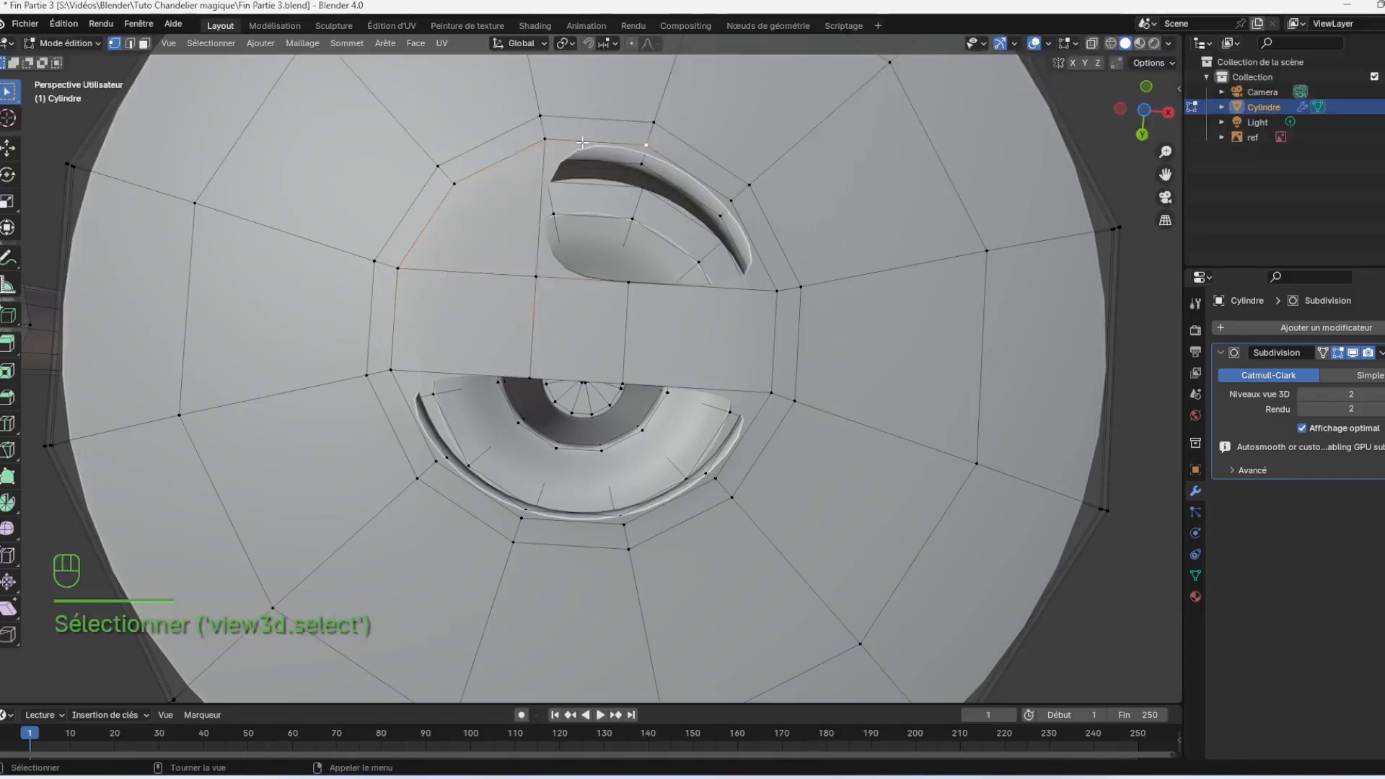
left_click(536, 292, "shift")
key("f")
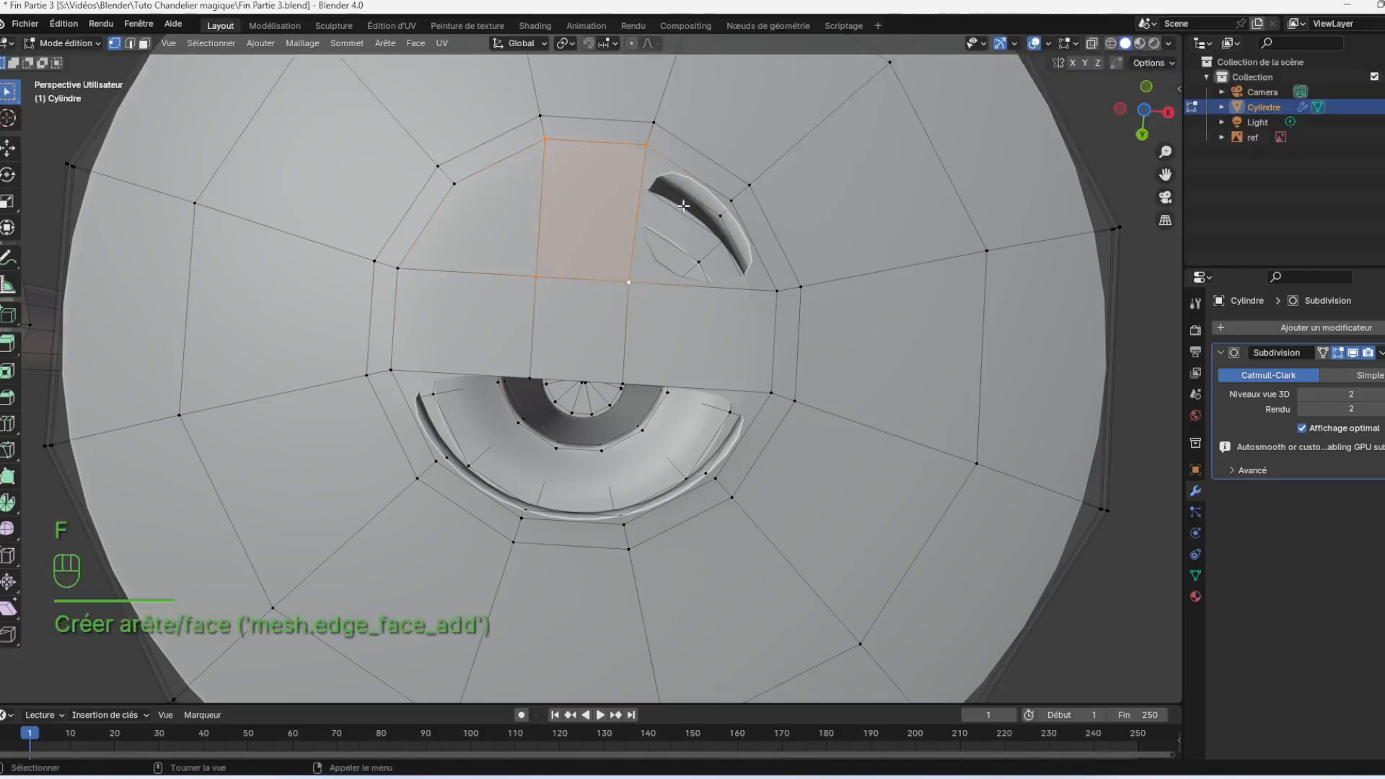
Fill the remaining upper-right corner section of the hole with a four-sided face
left_click(766, 171)
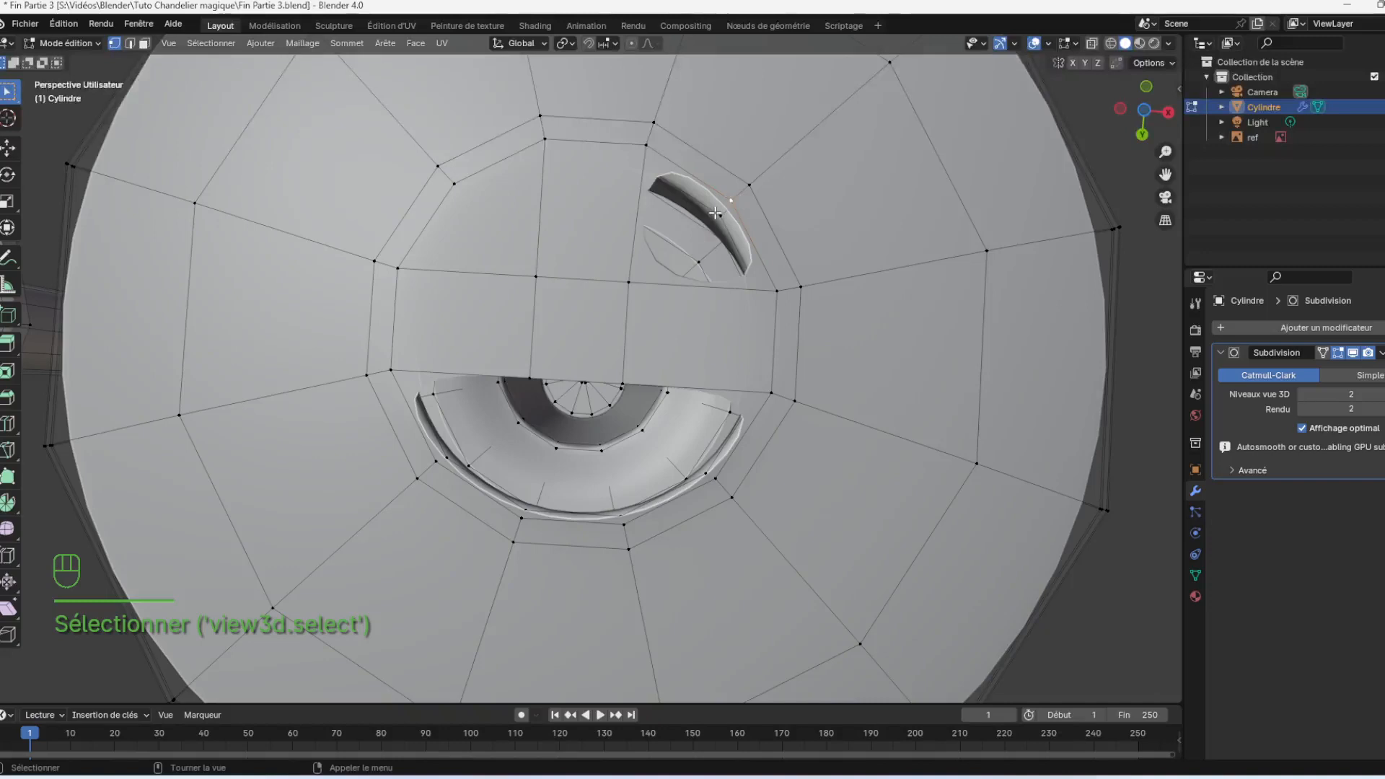
left_click(645, 139, "shift")
left_click(630, 280, "shift")
left_click(773, 300, "shift")
key("f")
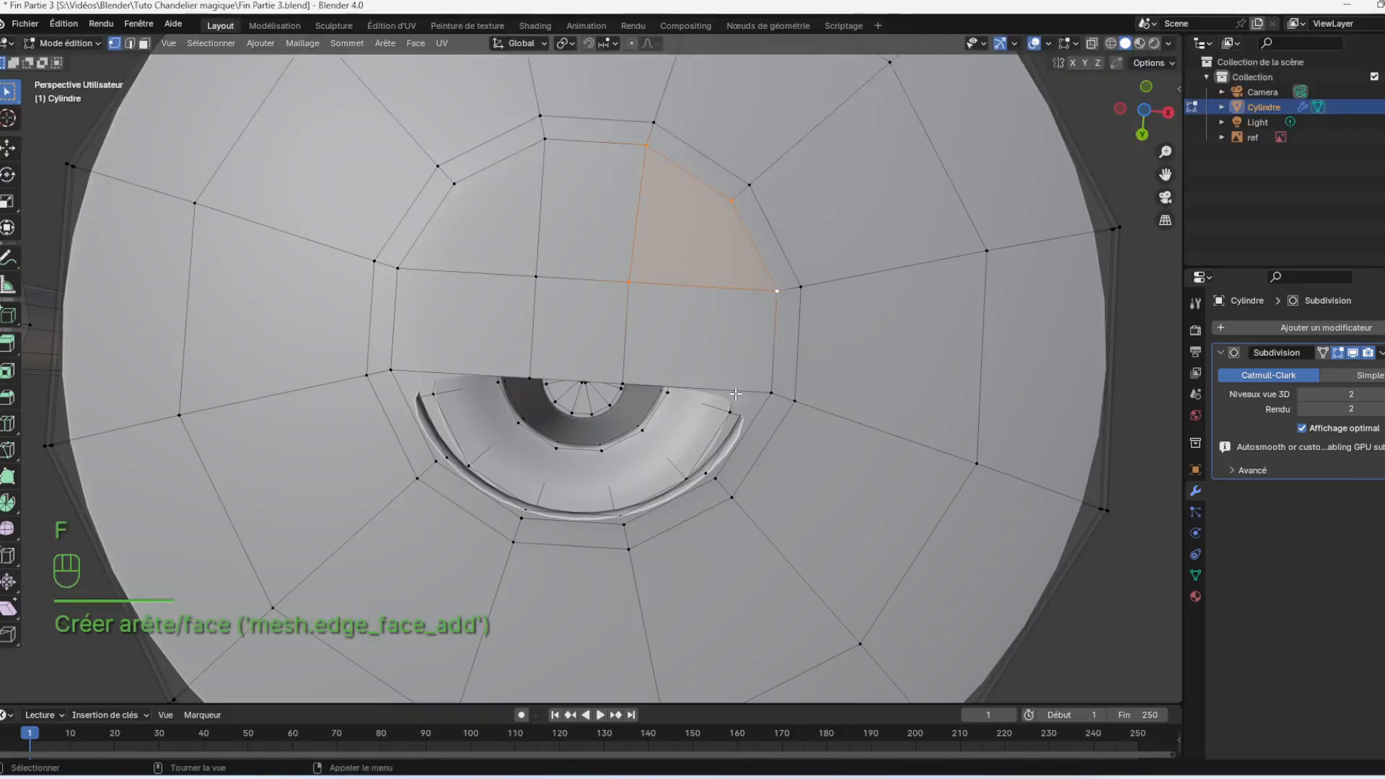
Fill the lower-right corner and lower middle sections of the hole with four-sided faces joined to the bridging strip
left_click(771, 393)
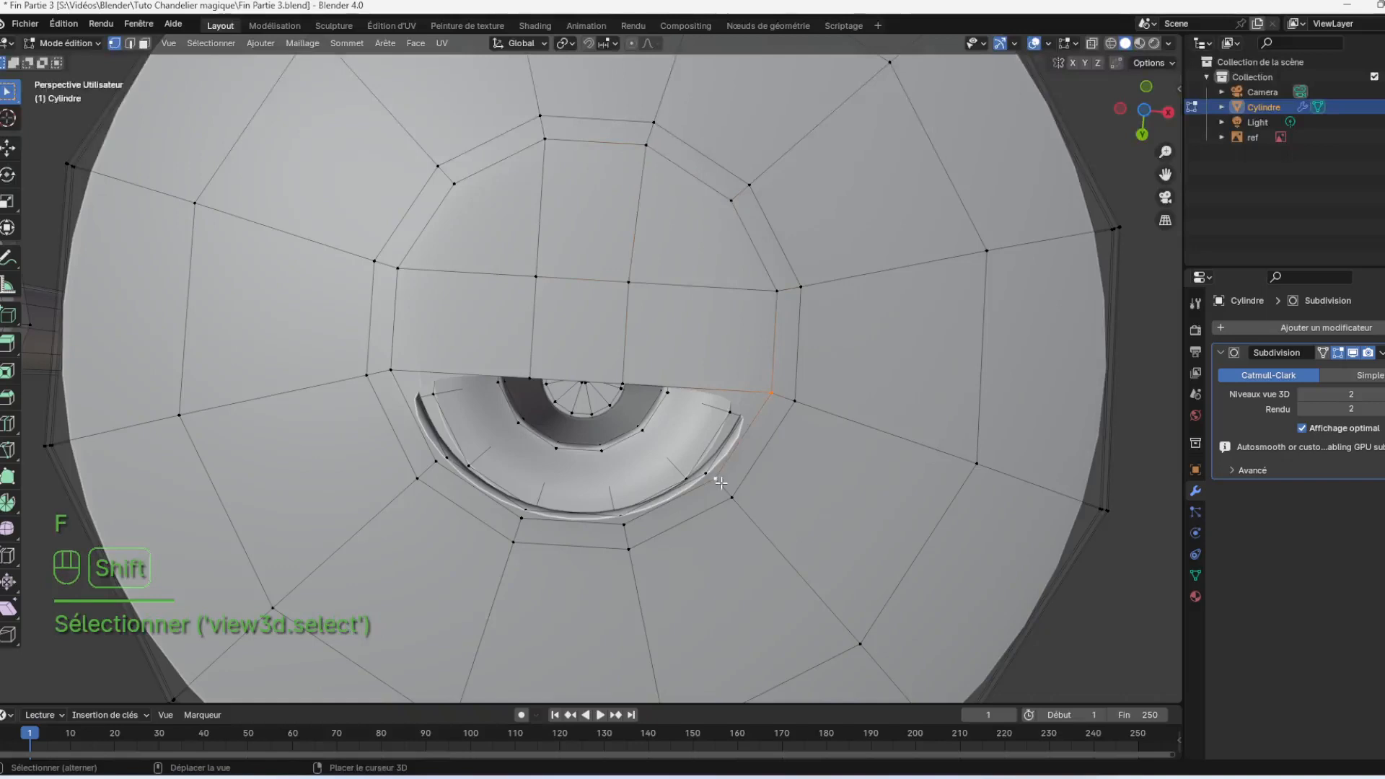
left_click(629, 370, "shift")
key("f")
left_click(535, 372)
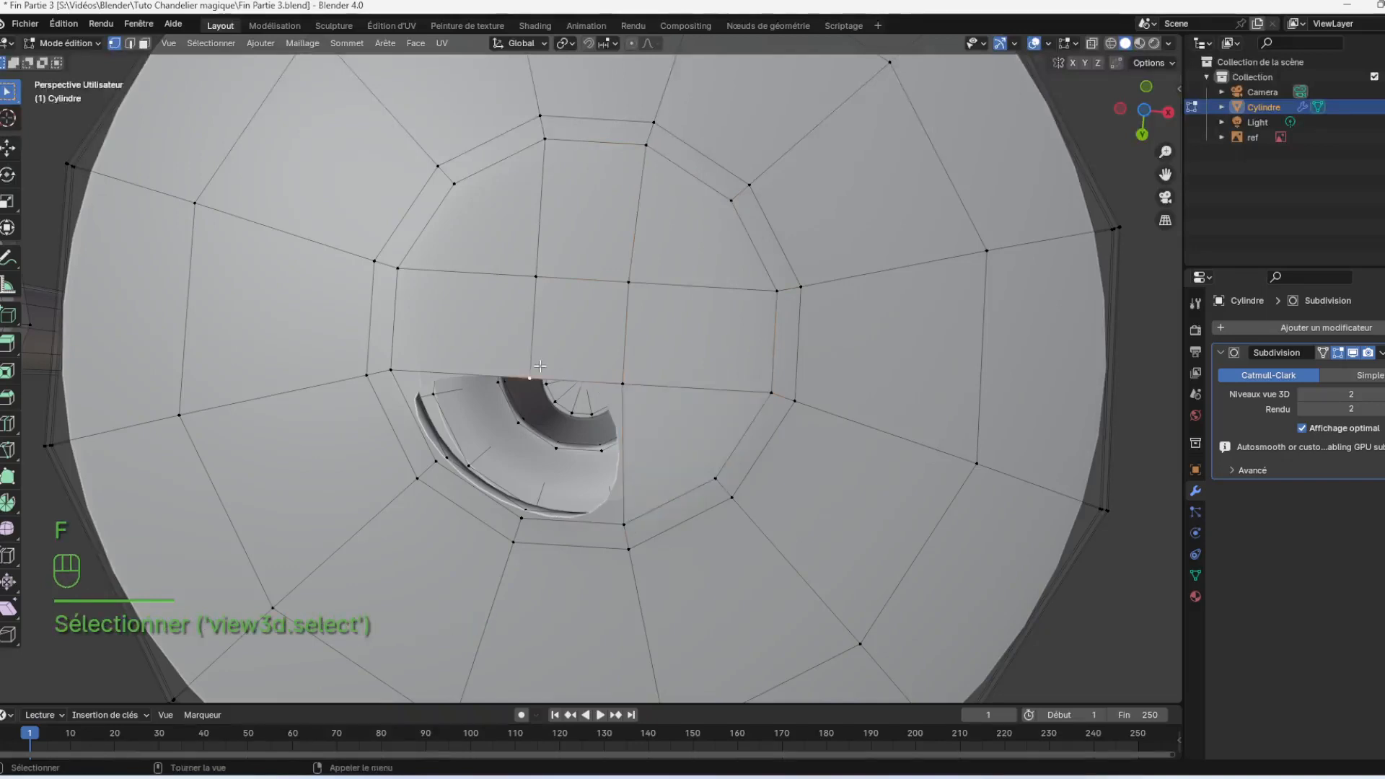
left_click(614, 526, "shift")
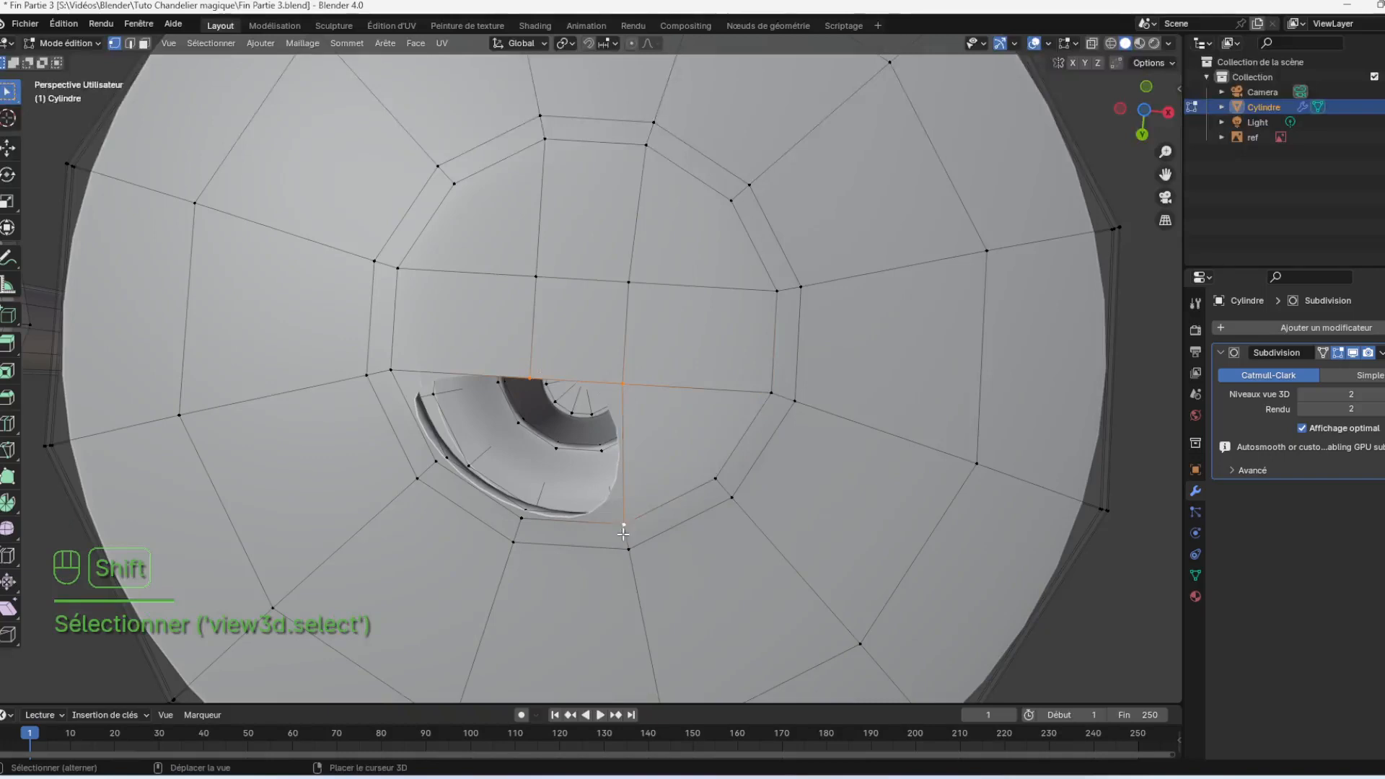
left_click(526, 527, "shift")
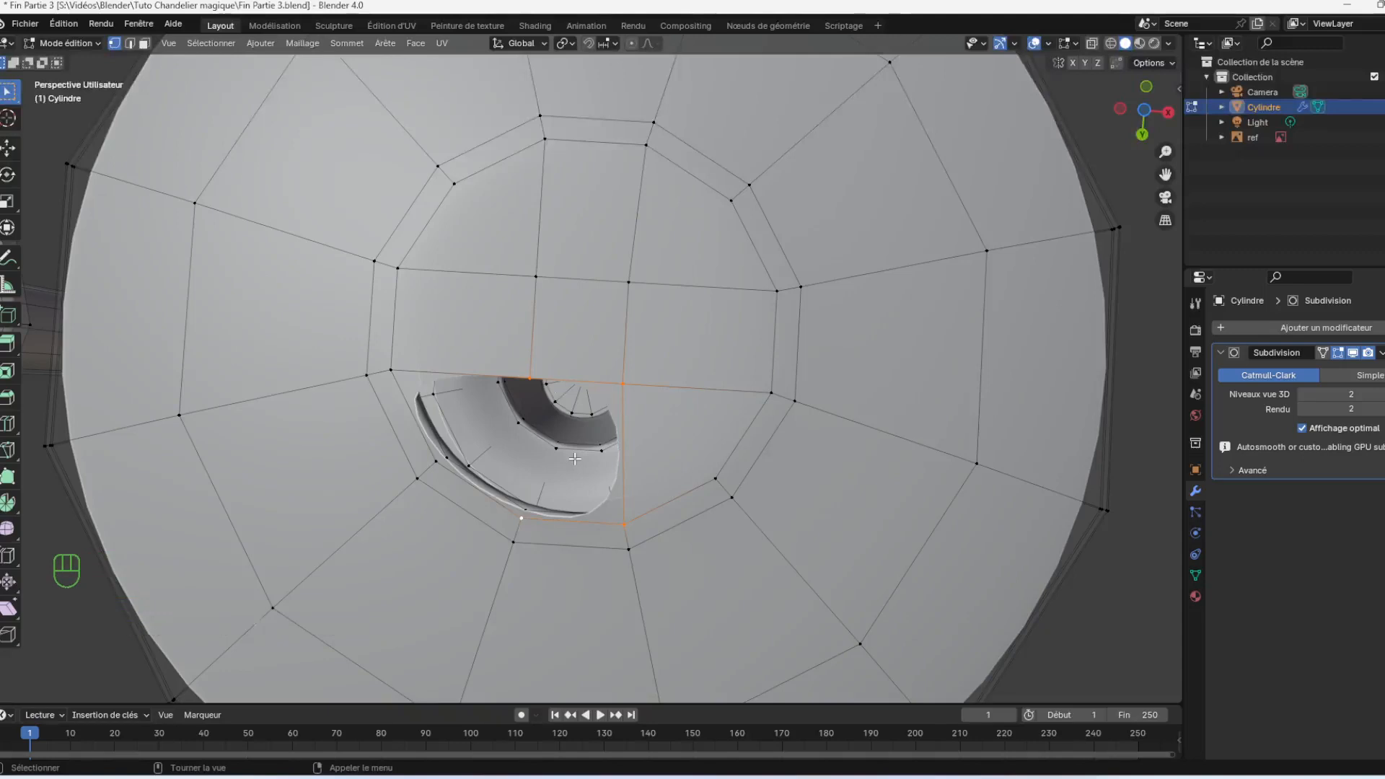
key("f")
Close the remaining lower-left corner section of the hole with a four-sided face
left_click(391, 370)
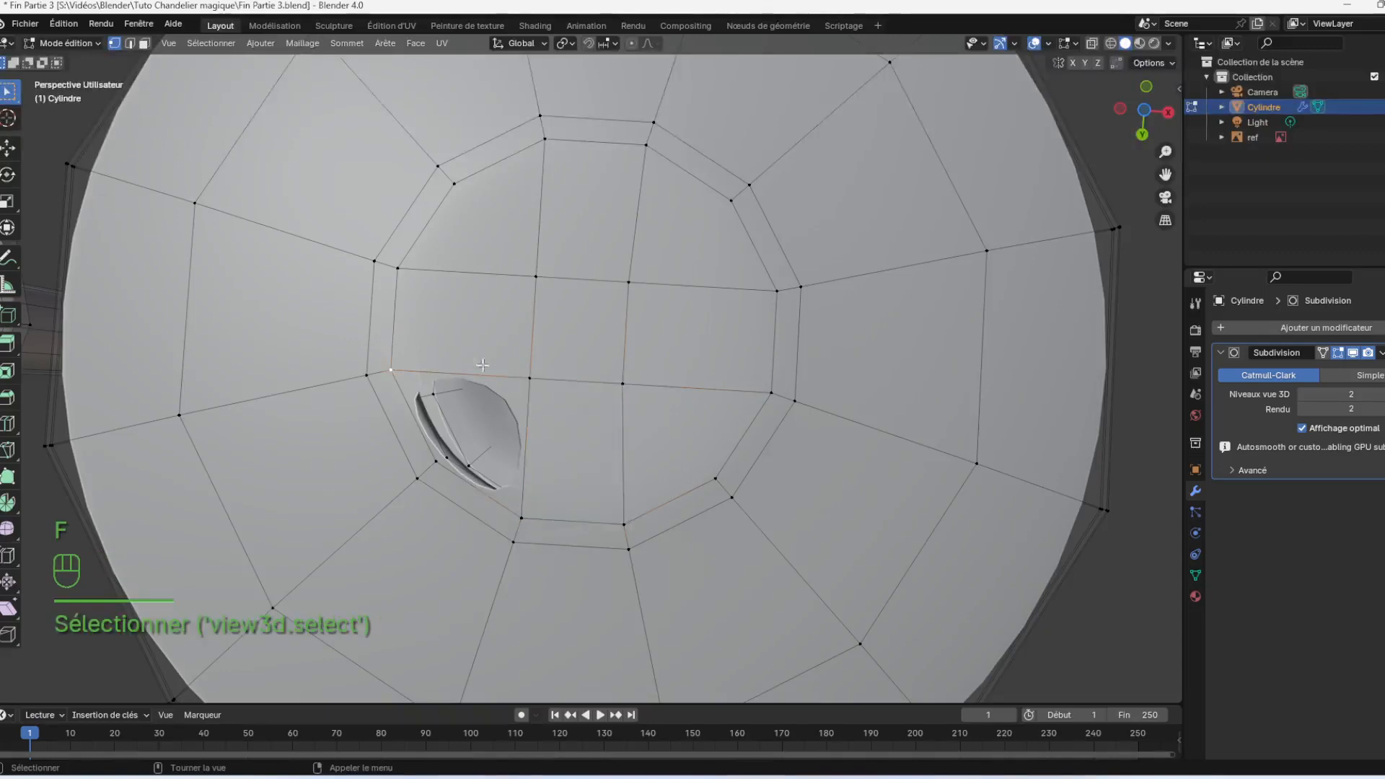
left_click(521, 512, "shift")
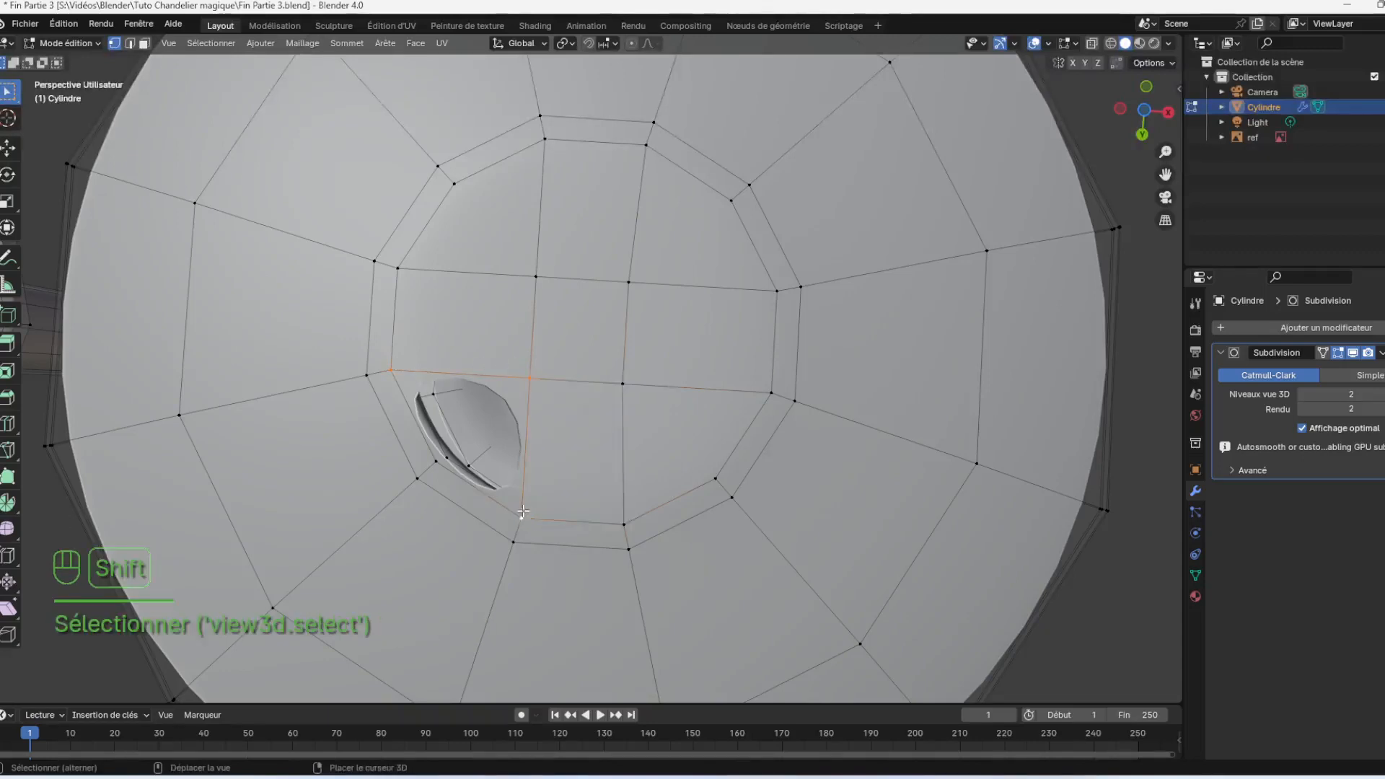
left_click(436, 466, "shift")
key("f")
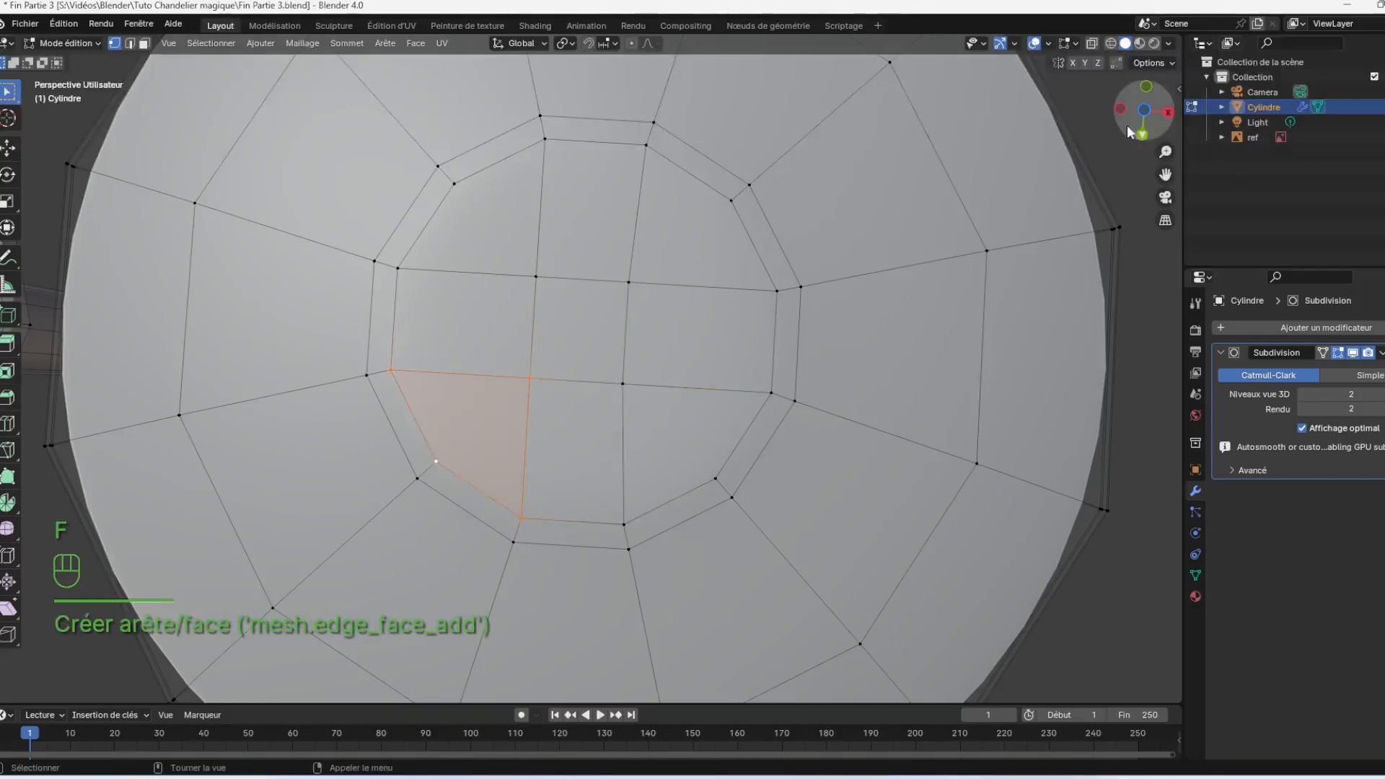
Switch to Object Mode and examine the underside of the opposite candle holder for an open hole
left_click_drag(1157, 132, 1164, 188)
left_click_drag(1148, 119, 1156, 139)
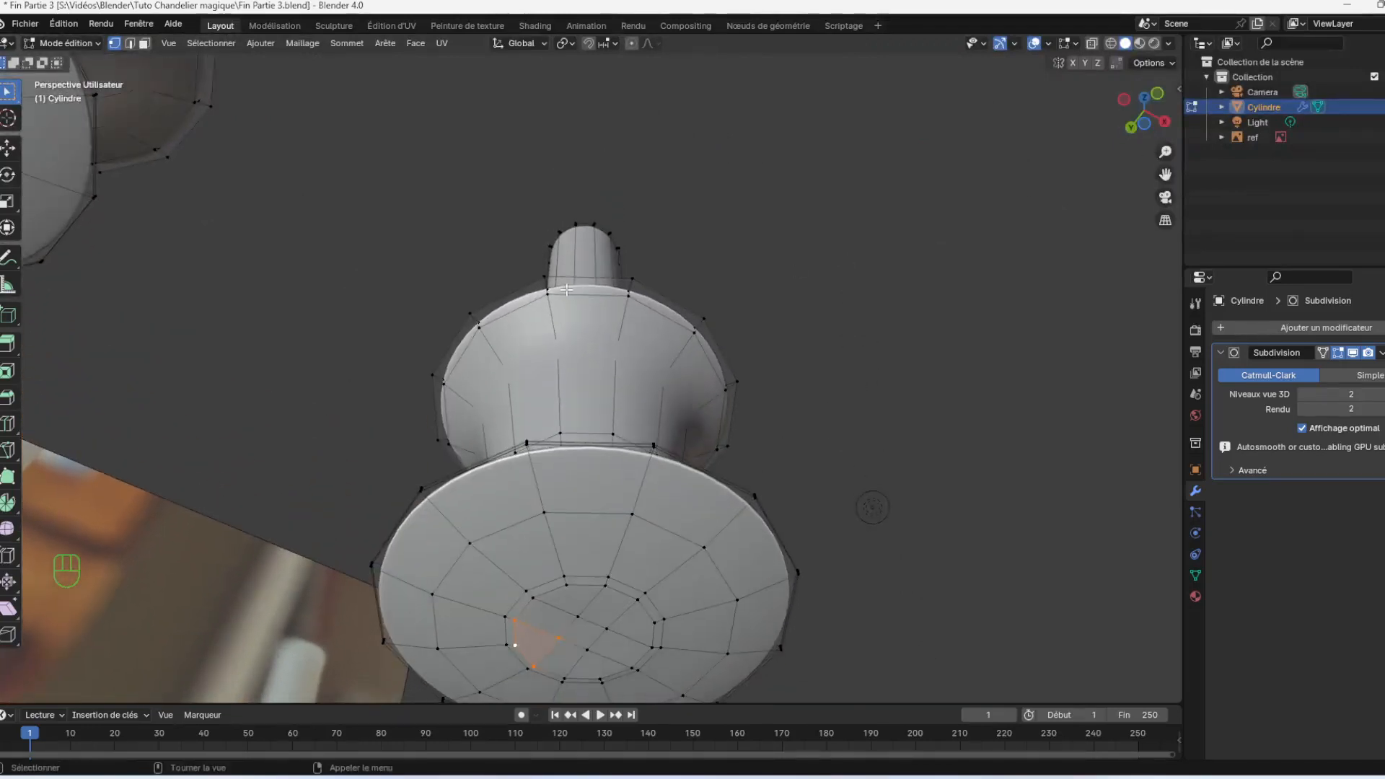
left_click(63, 42)
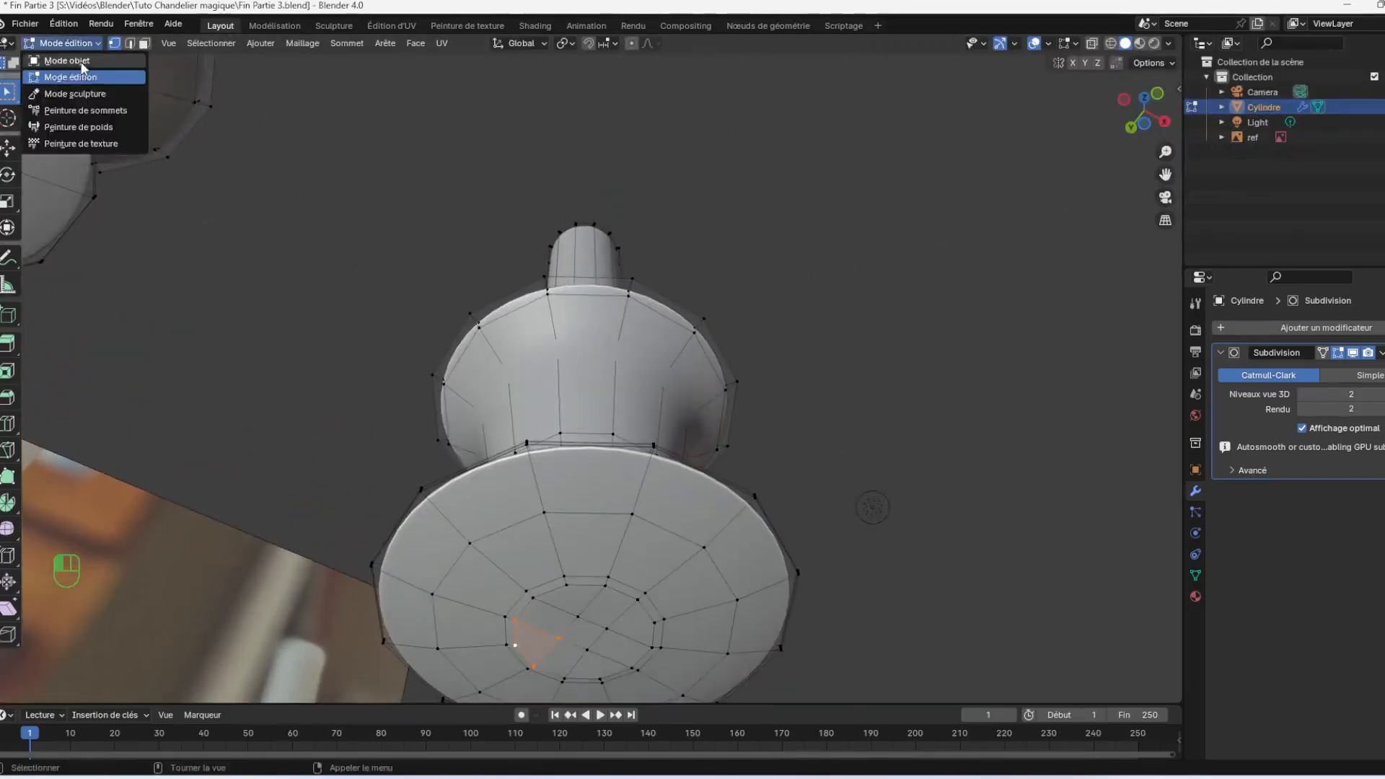
left_click(58, 59)
left_click_drag(1167, 145, 1163, 175)
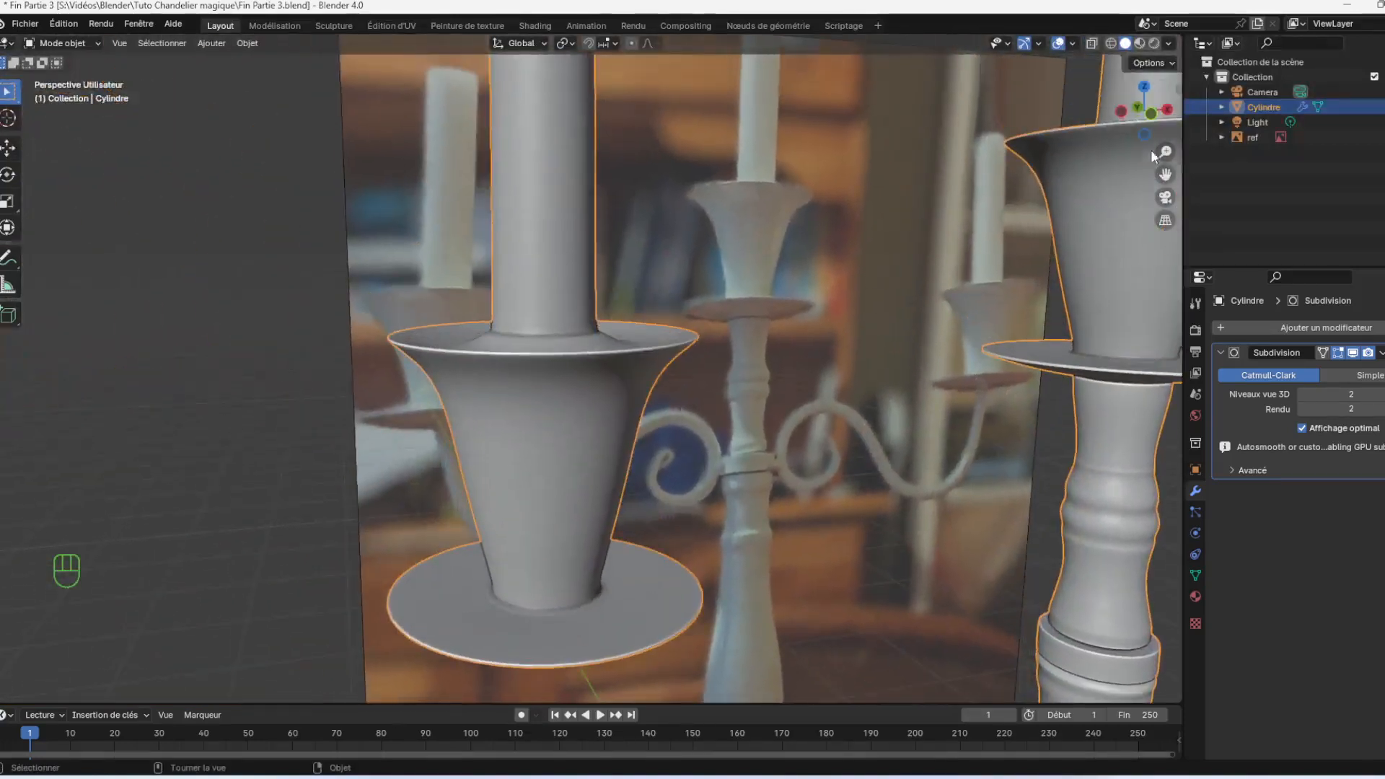
left_click_drag(1157, 124, 1158, 124)
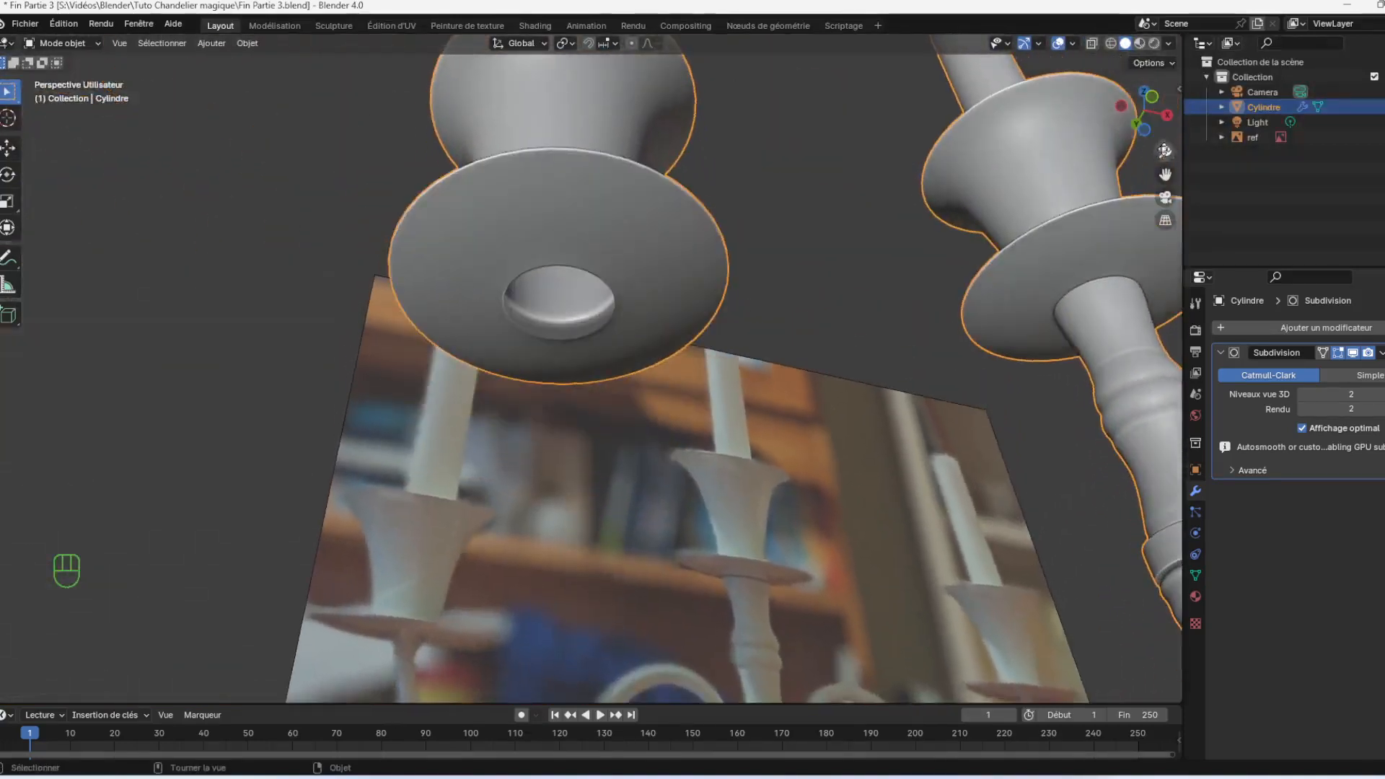
mouse_move(1165, 173)
left_mouse_down()
mouse_move(1157, 144)
mouse_move(1144, 158)
left_mouse_up()
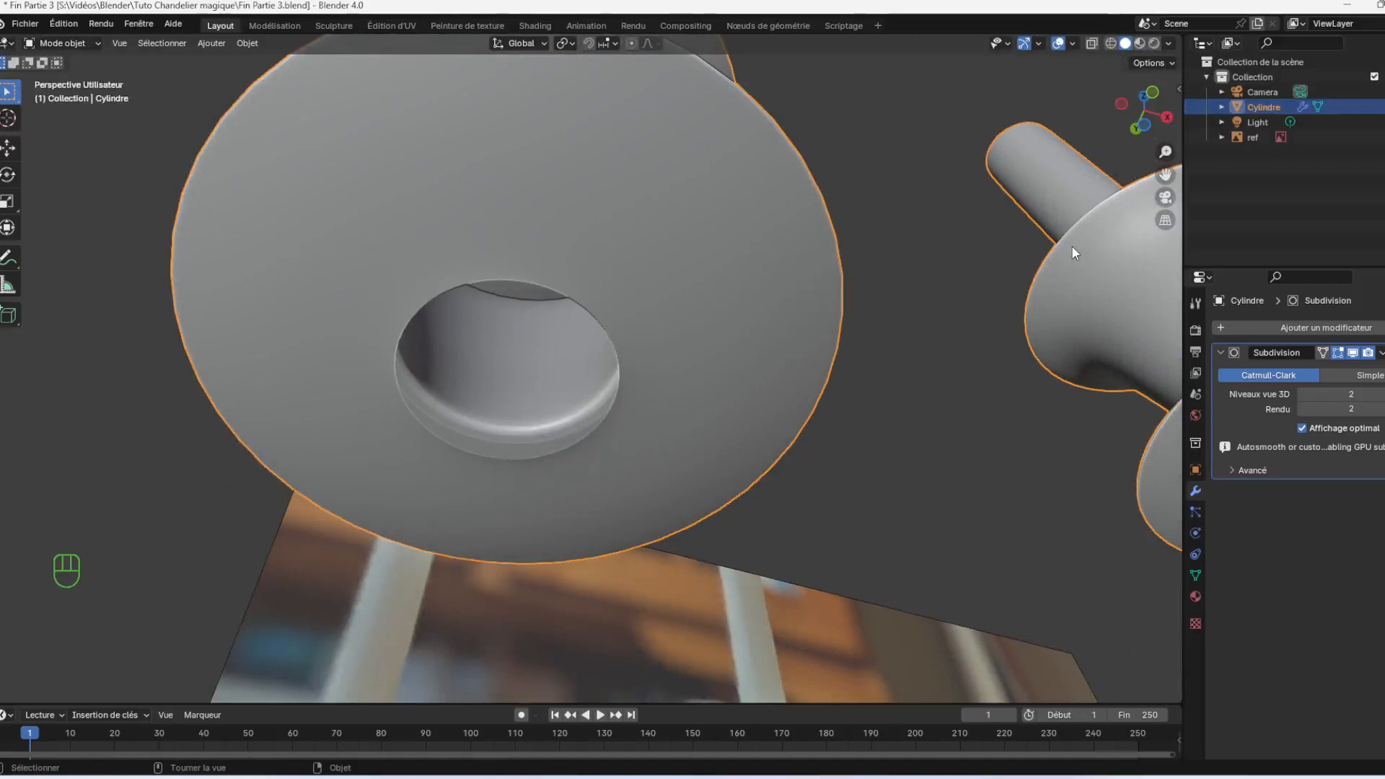
In front view with X-ray on, delete all vertices of the left candle and holder in Edit Mode
key("KP_7")
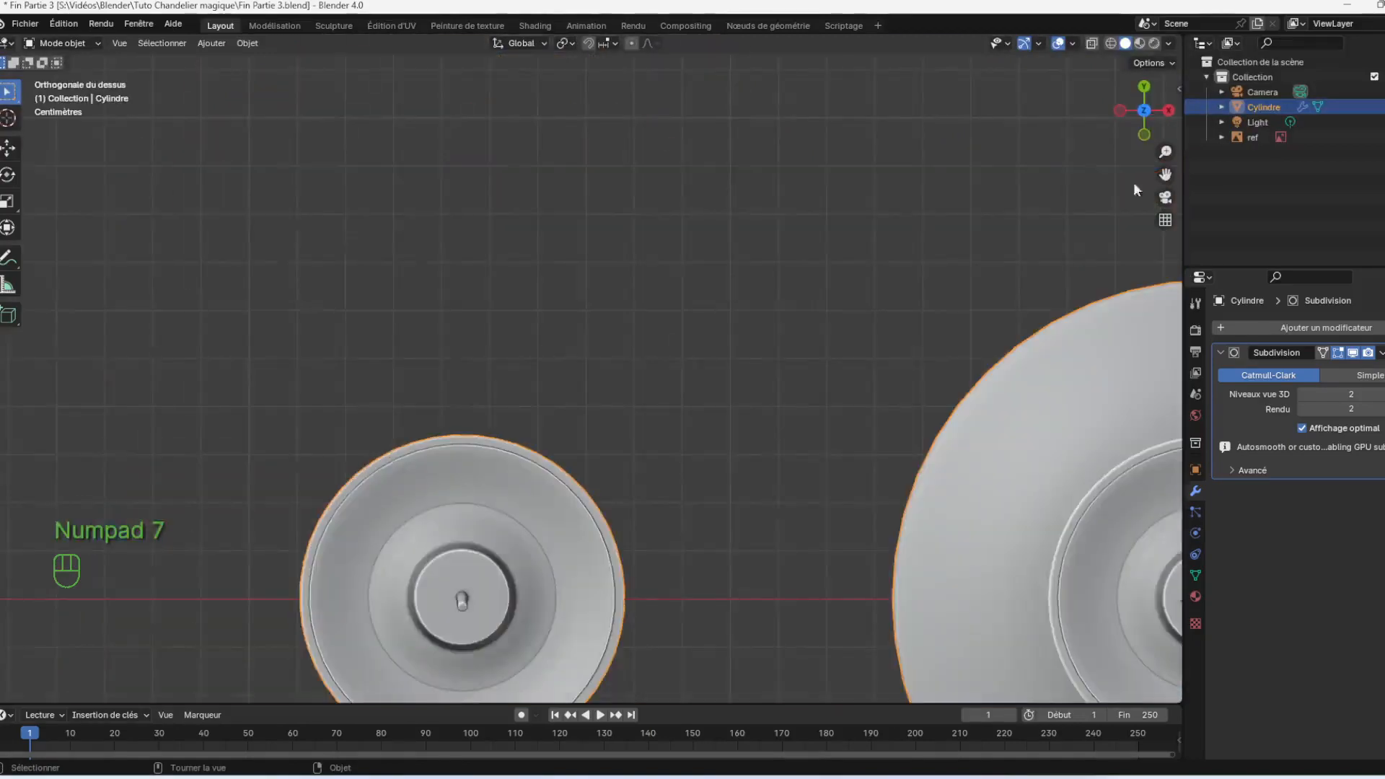
key("KP_1")
left_click_drag(1164, 151, 1164, 180)
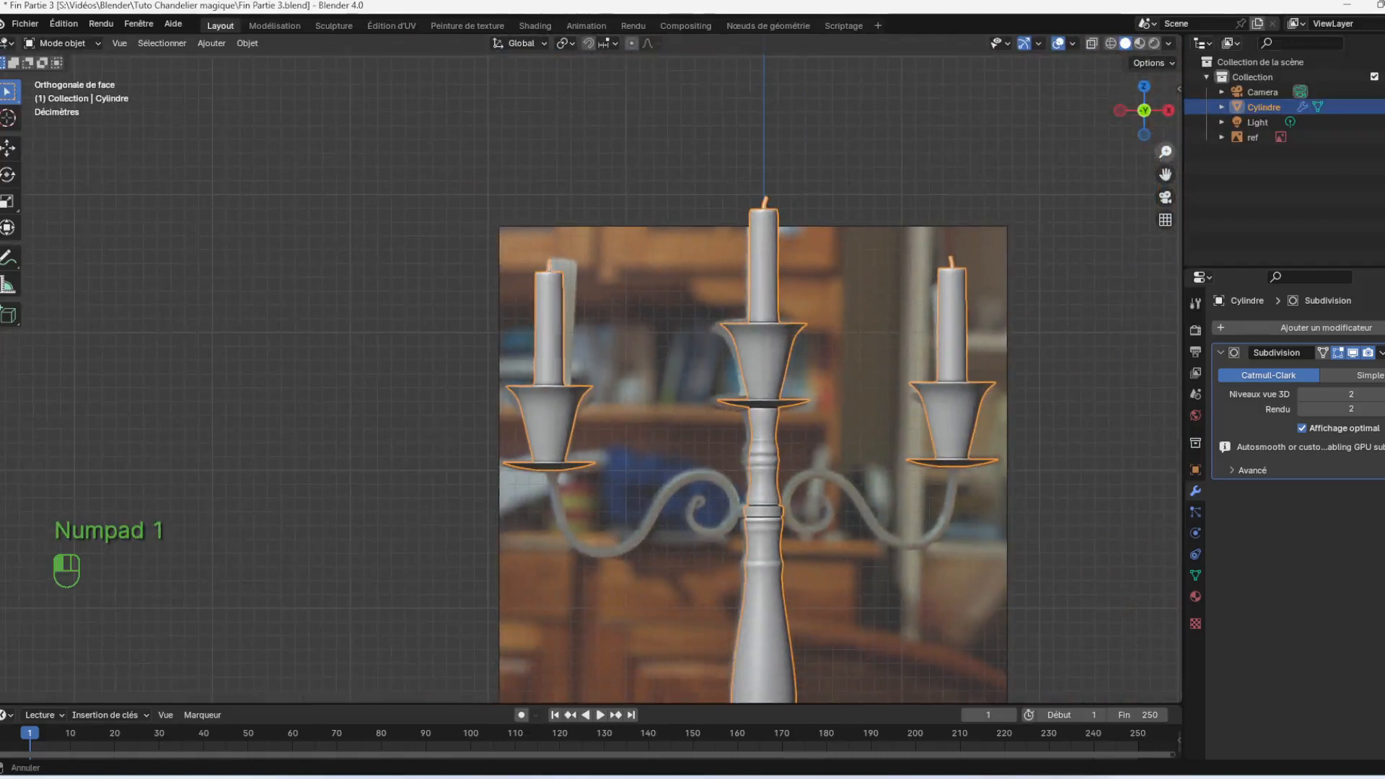
left_click(1092, 44)
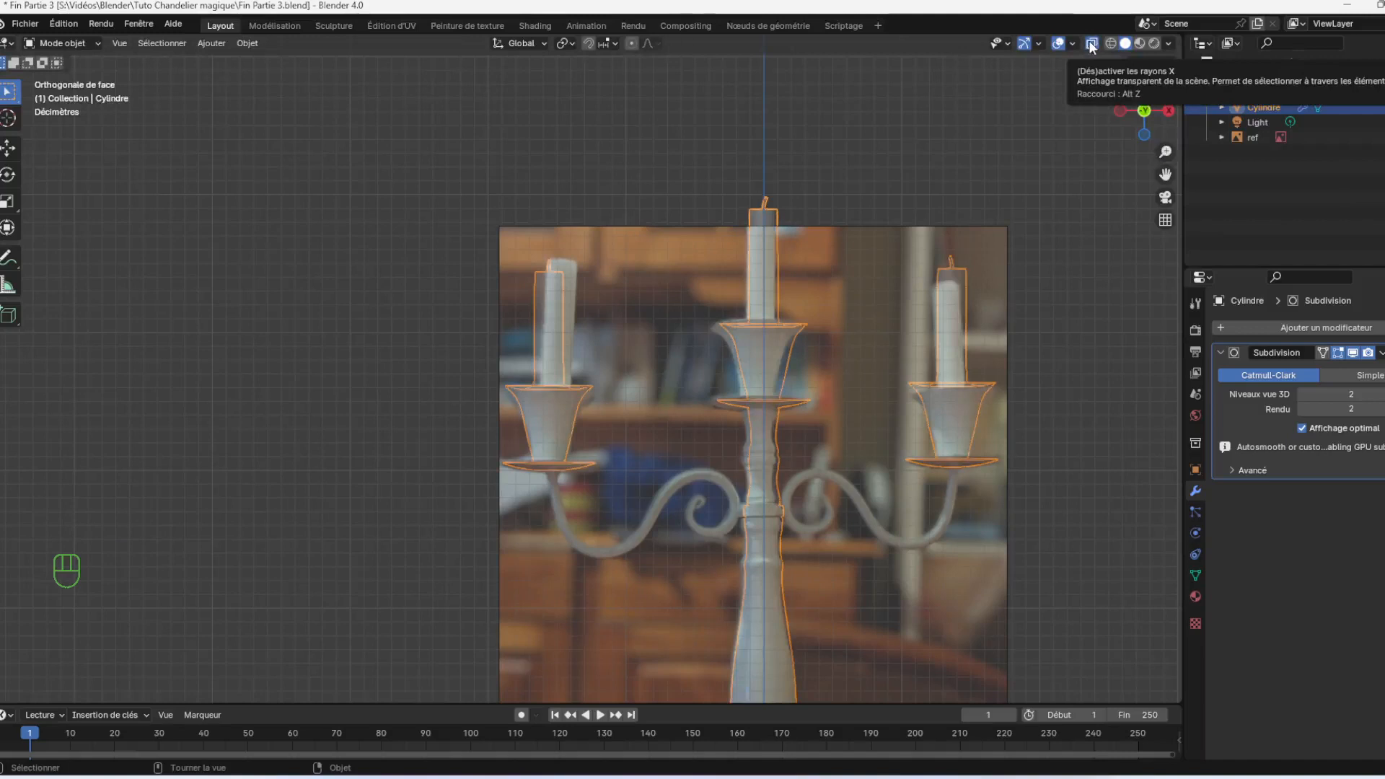
left_click(68, 42)
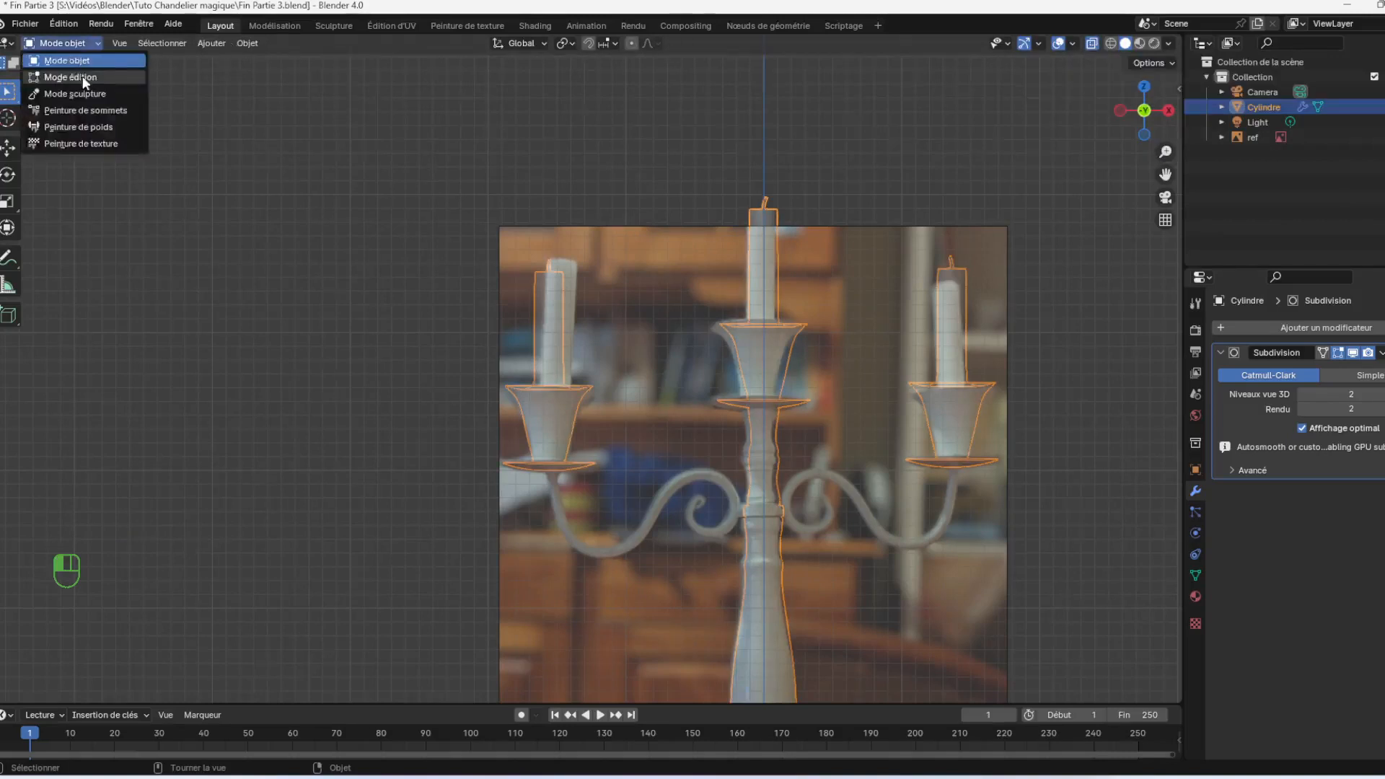
left_click(82, 74)
left_click_drag(428, 196, 630, 534)
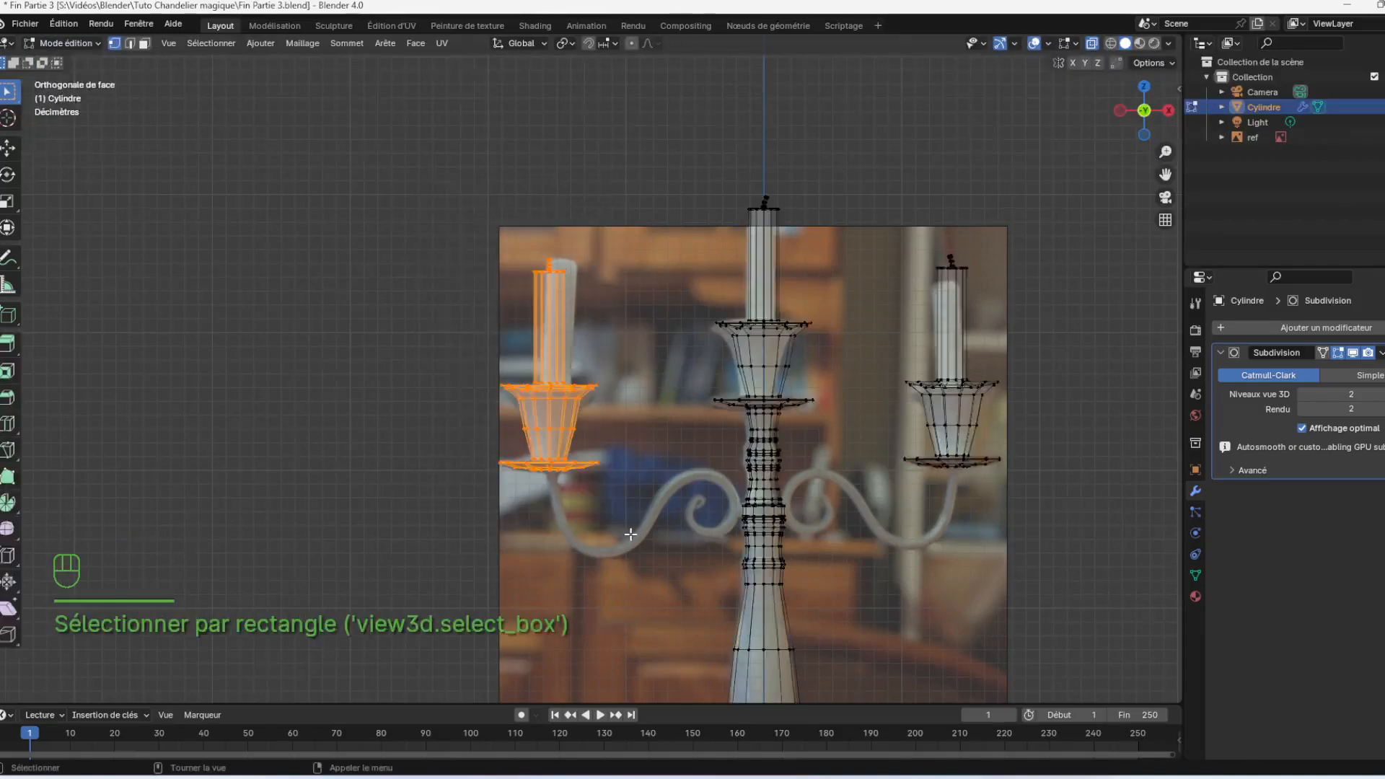
key("Delete")
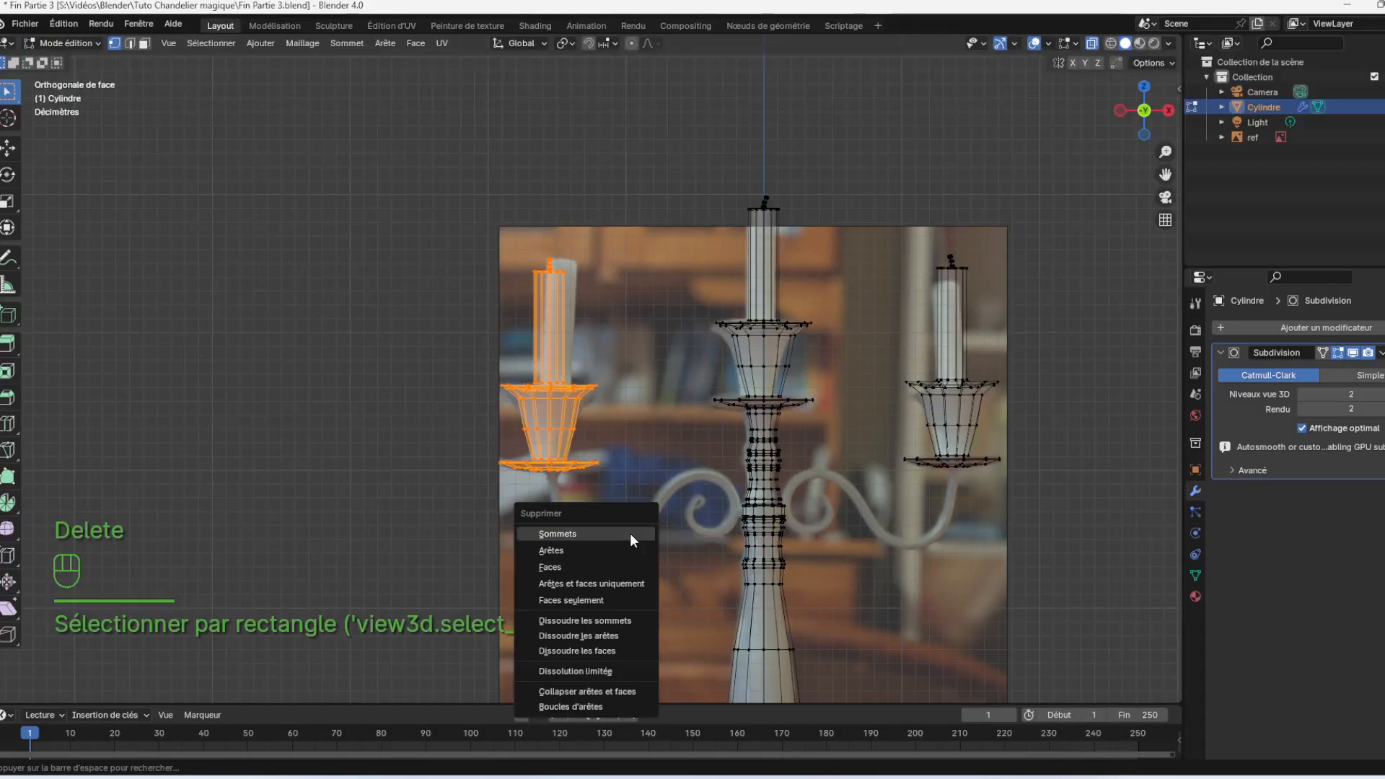
left_click(630, 534)
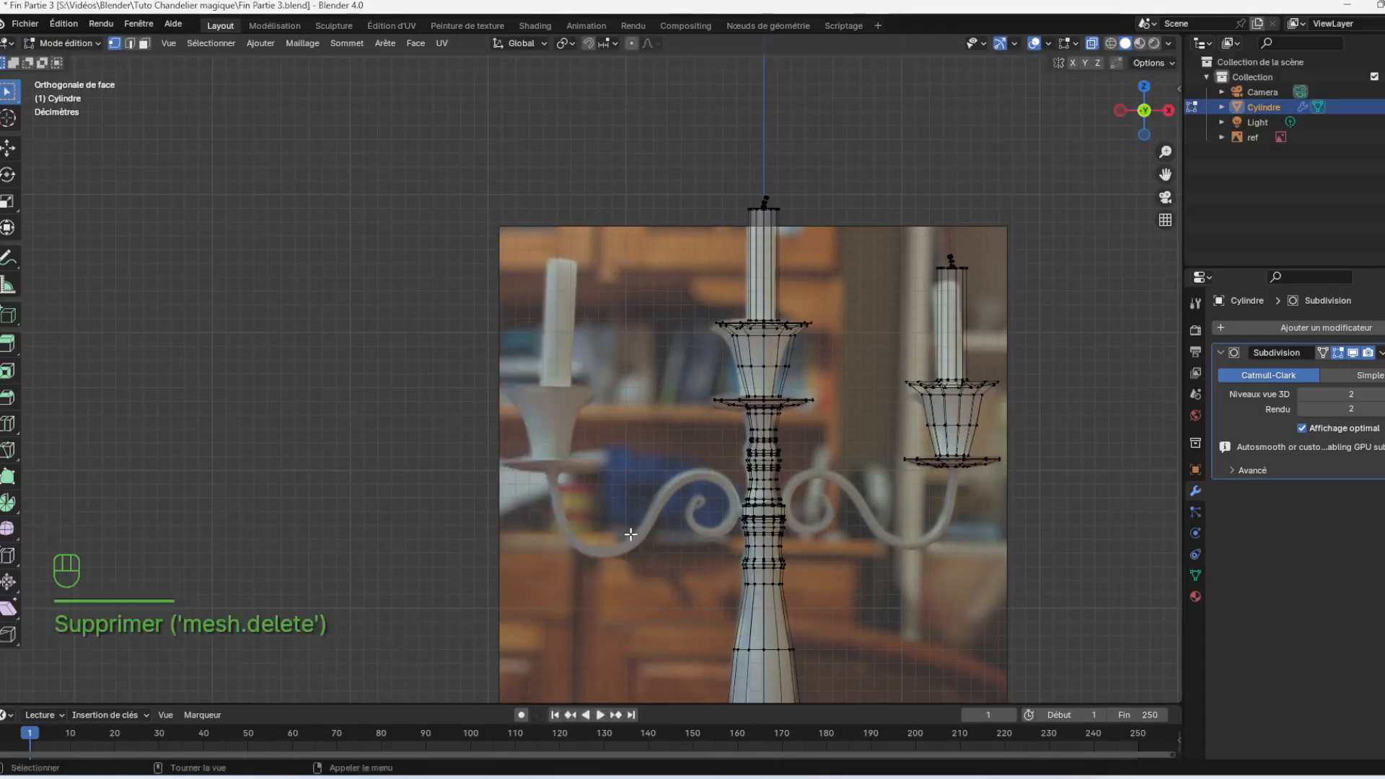
Duplicate the closed right candle and holder about 2.91 m along negative X onto the left arm of the reference
left_click_drag(874, 198, 1047, 497)
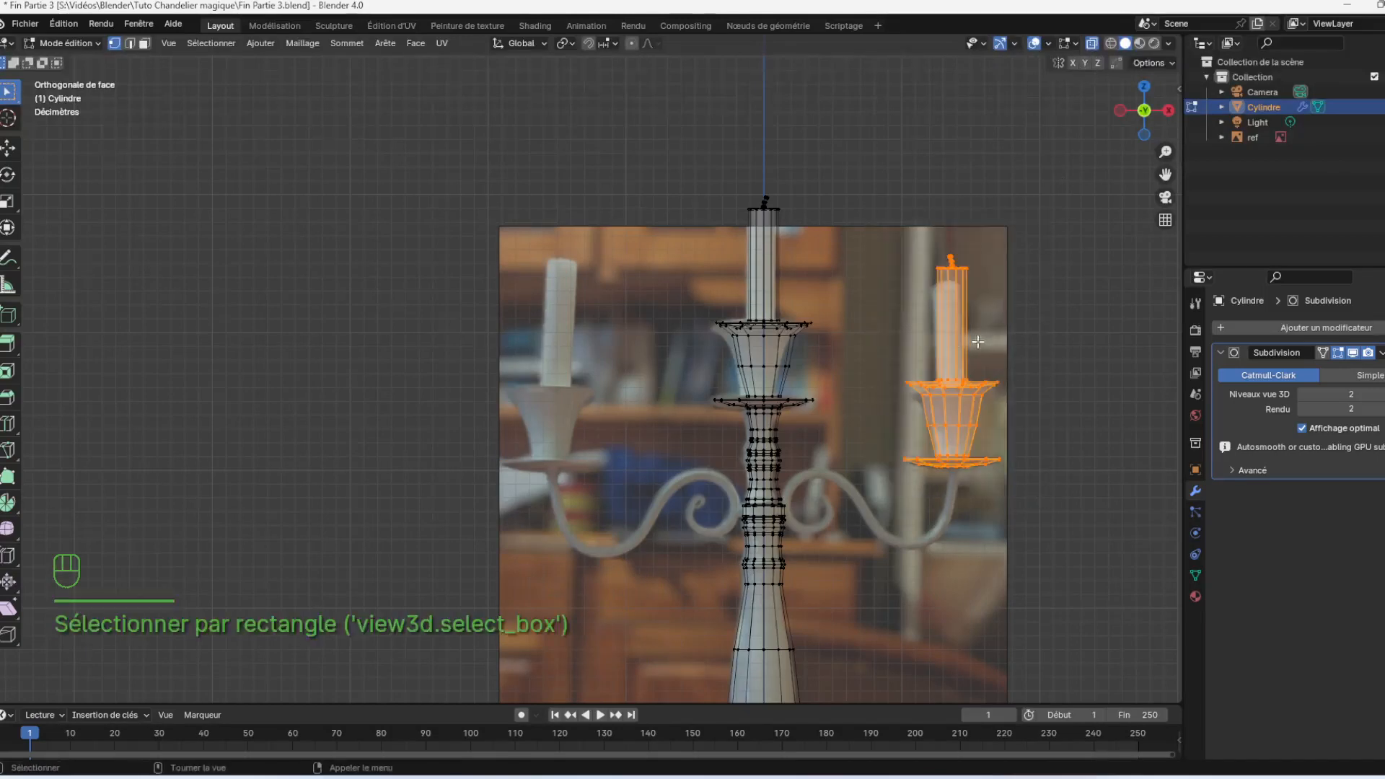
key("shift+d")
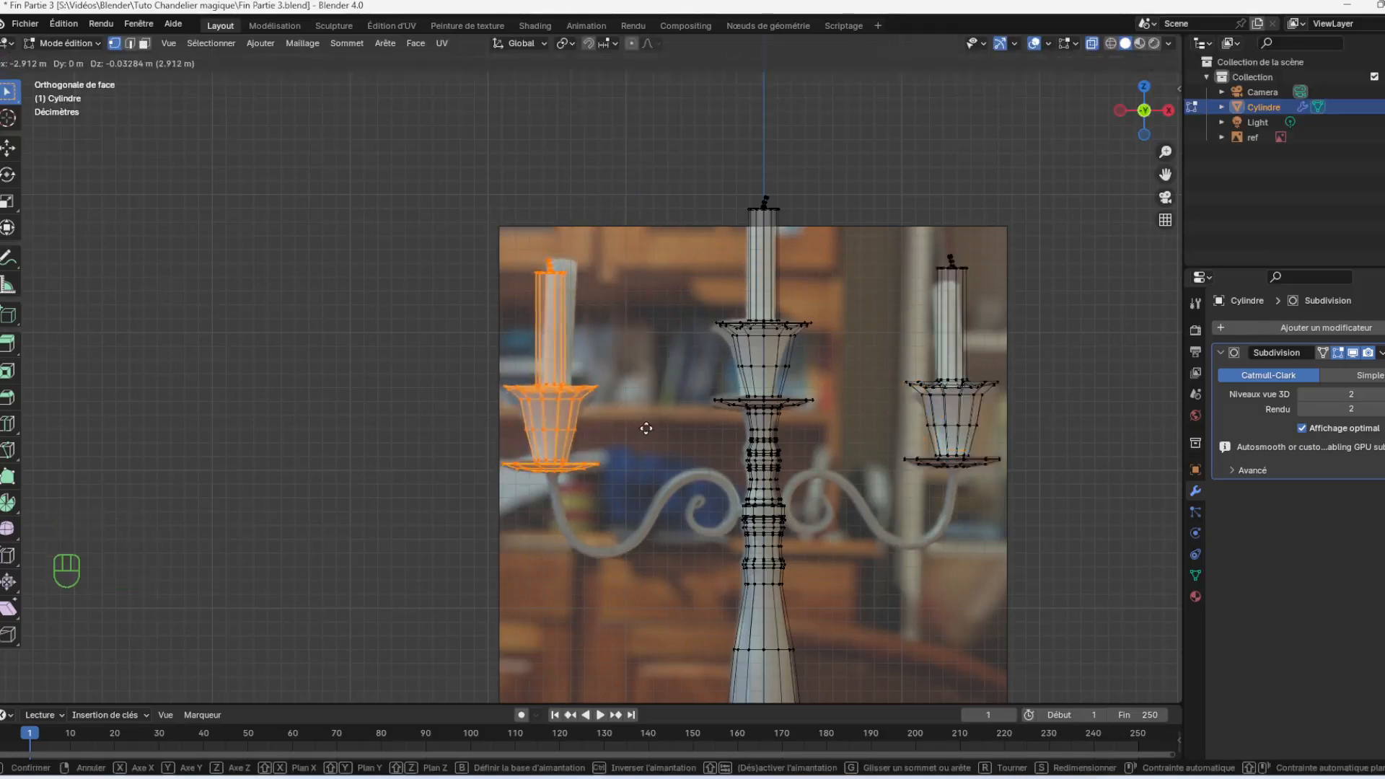
left_click(646, 429)
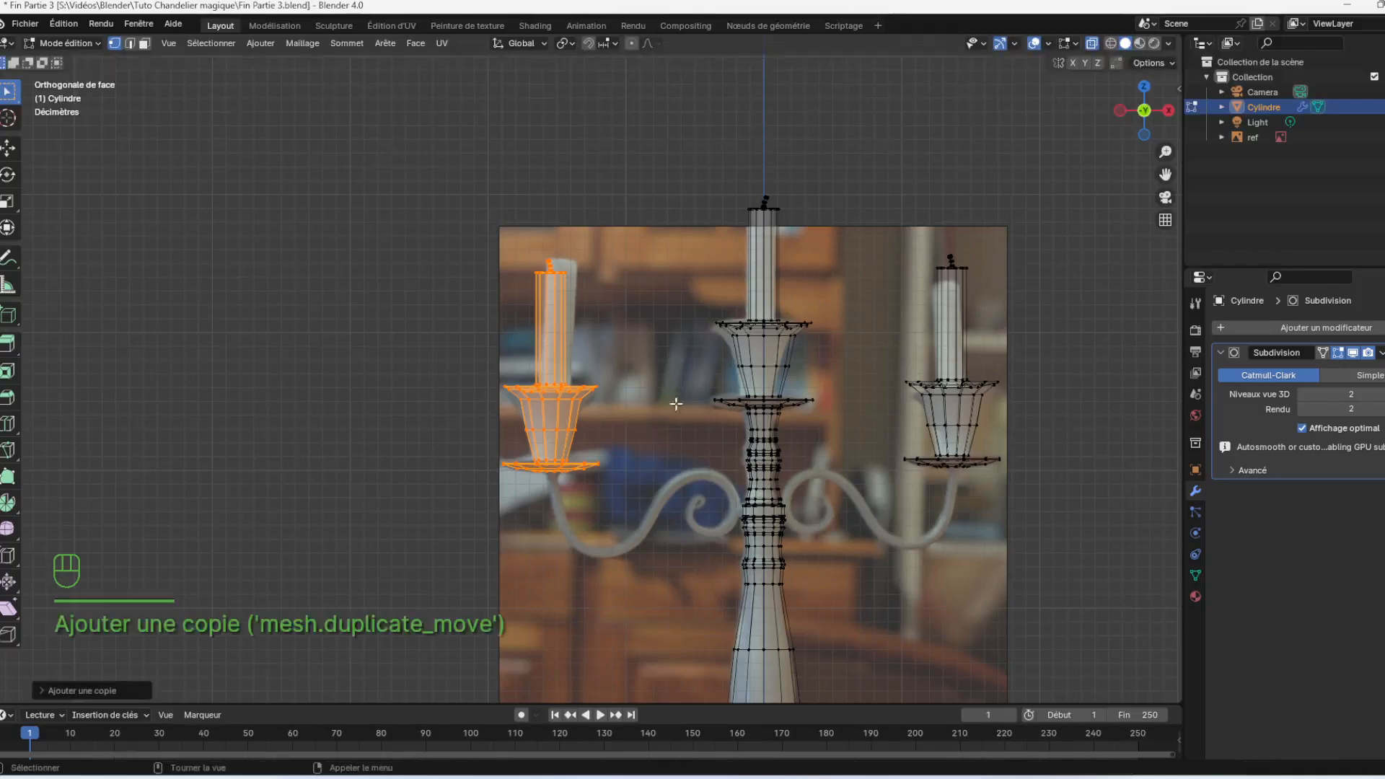
Rotate the duplicated left candle and holder freely about the global Z axis
left_click_drag(1152, 133, 1118, 158)
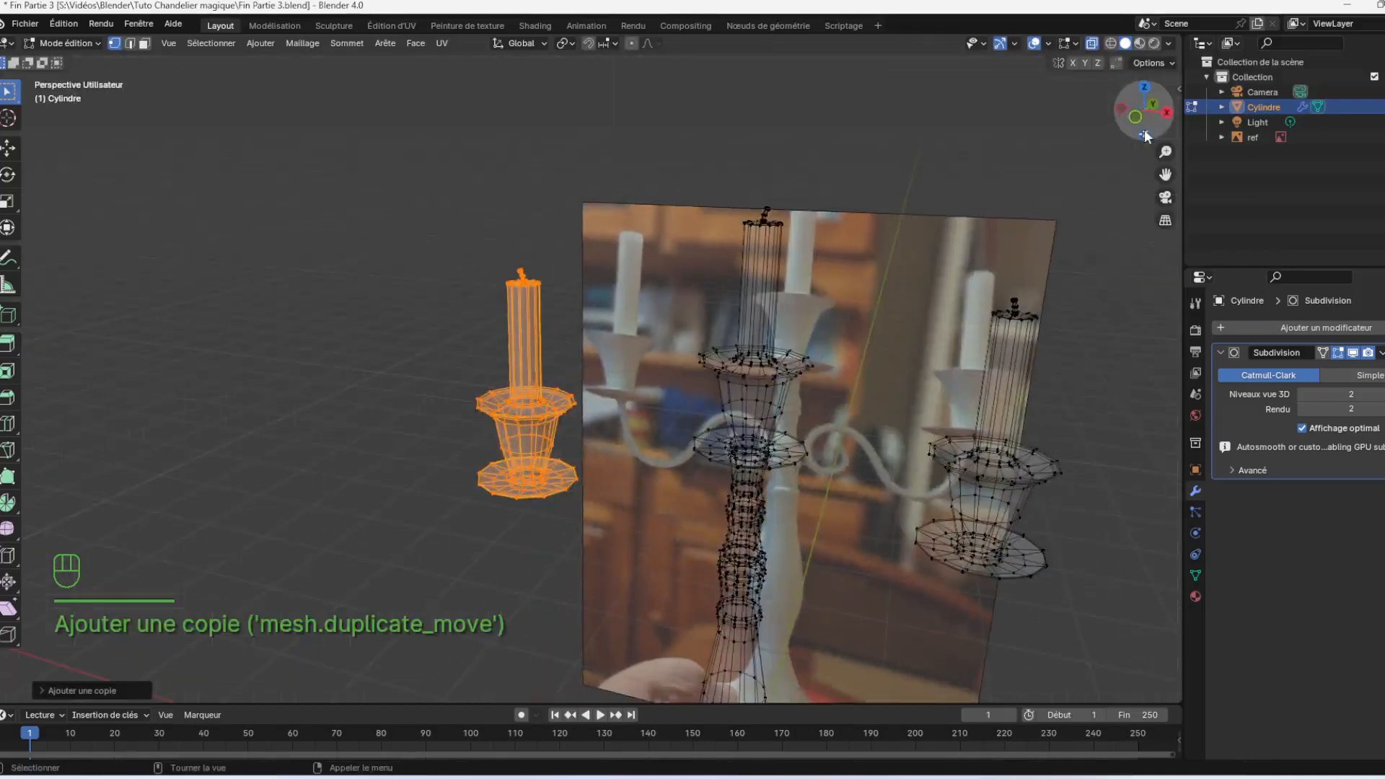
key("r")
key("z")
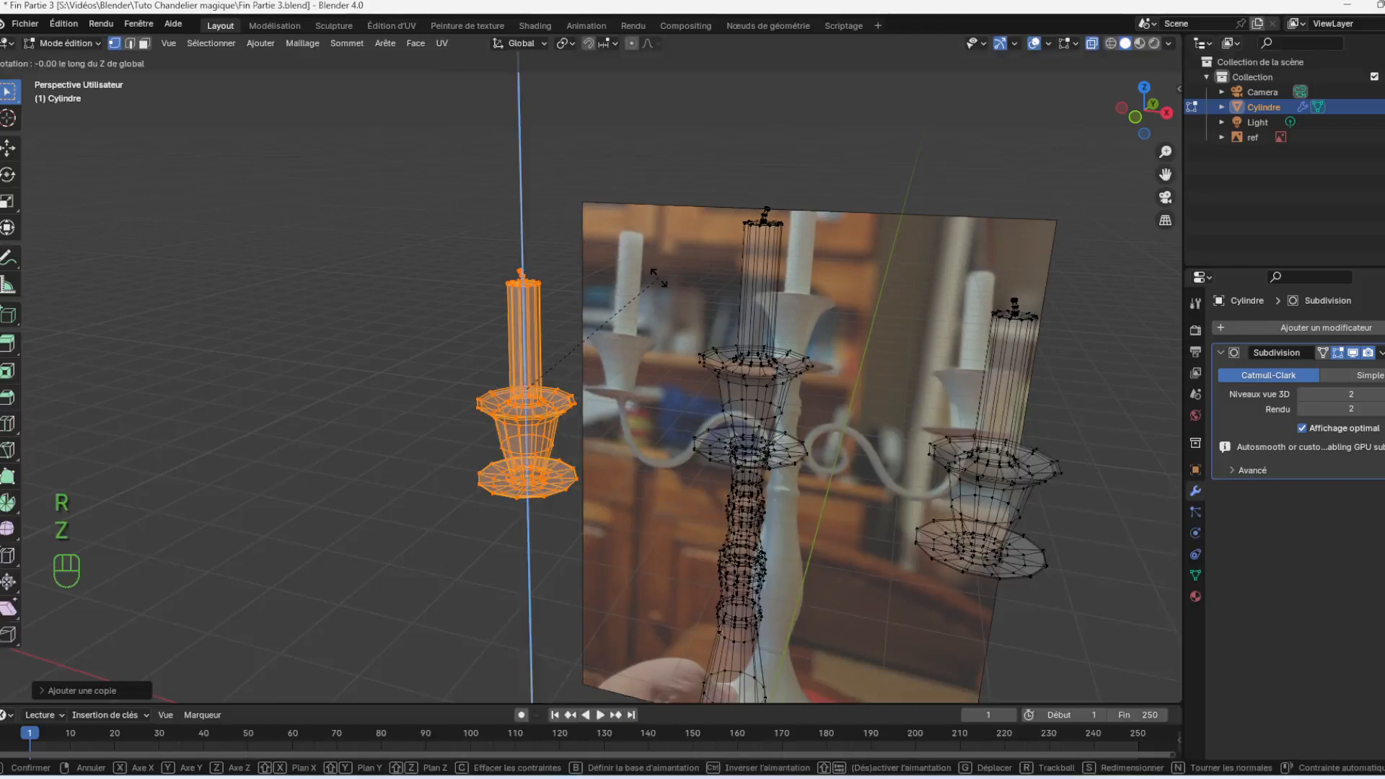
left_click(612, 152)
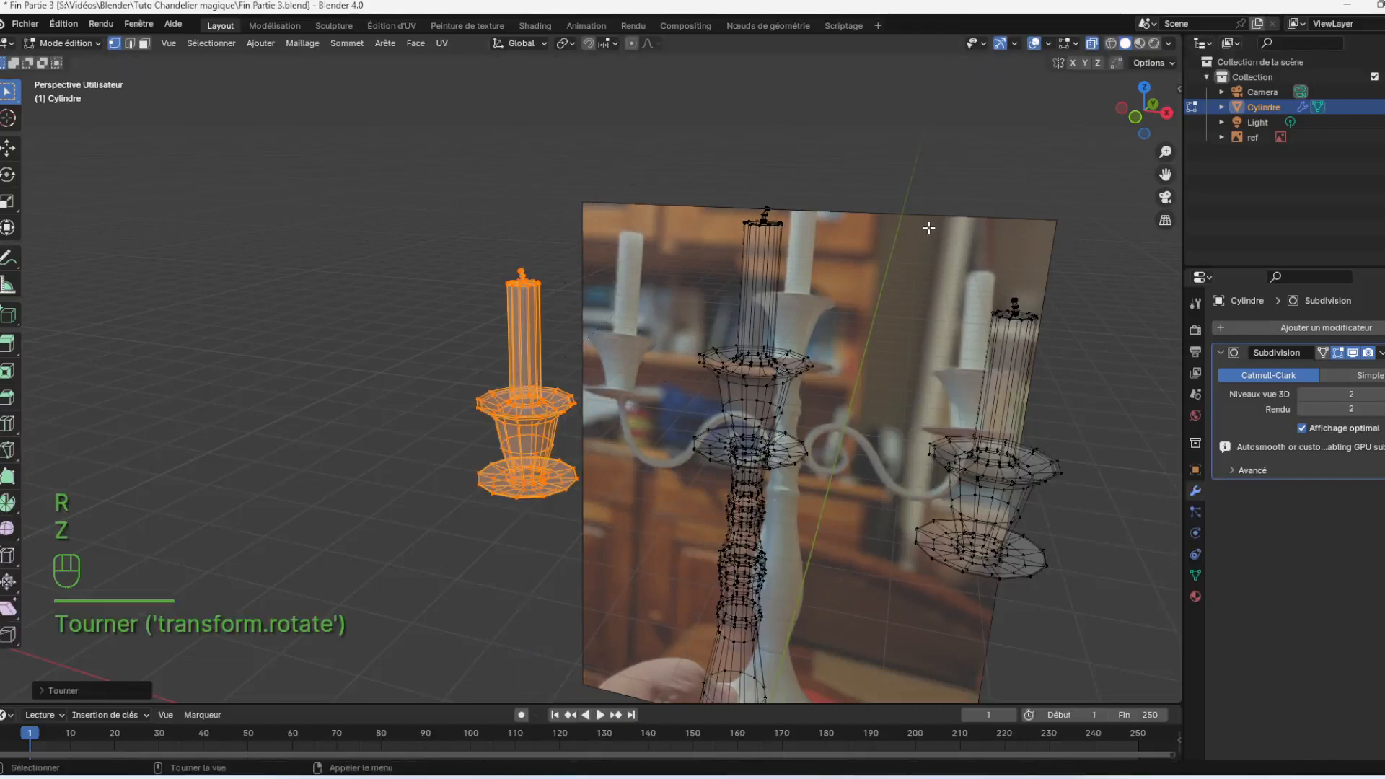
Return to Object Mode, turn off X-ray and examine the whole candelabra in front and perspective views
key("KP_1")
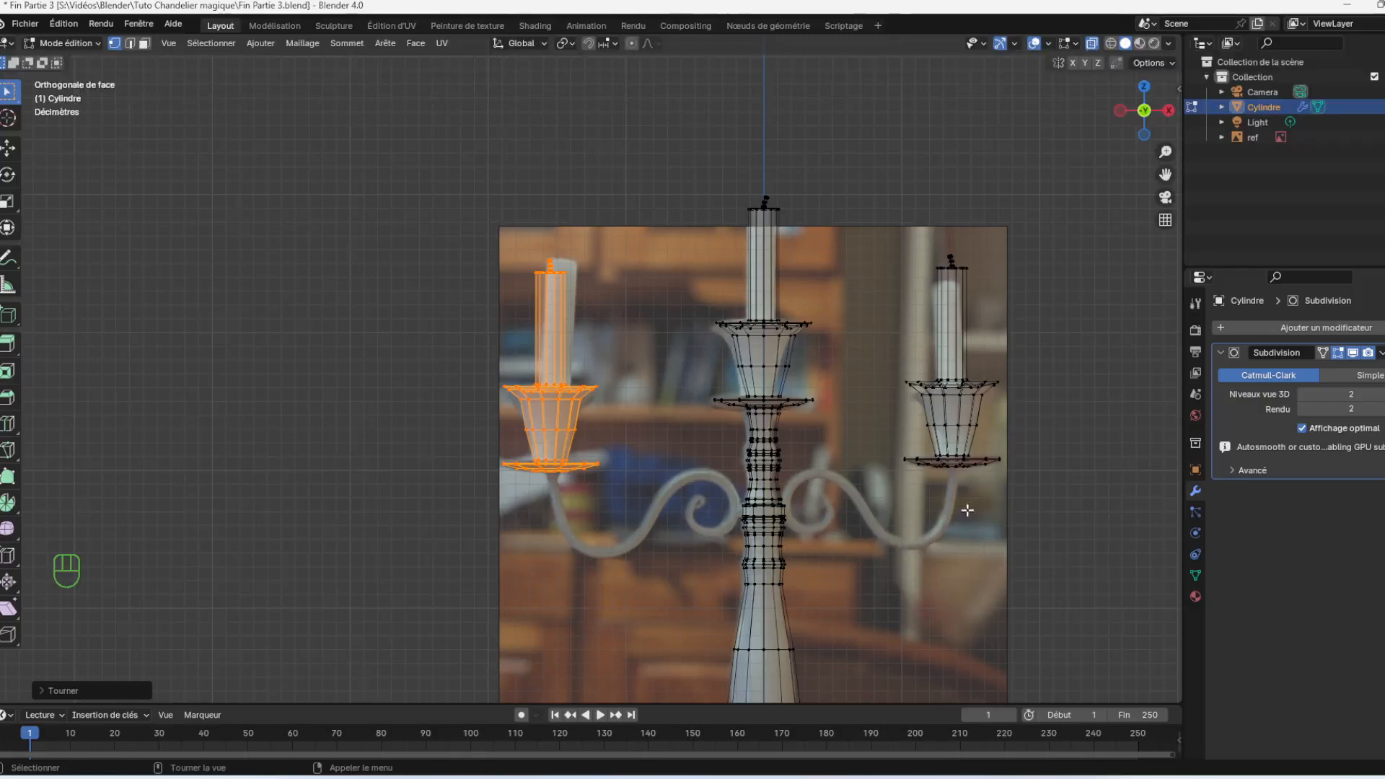
left_click_drag(1164, 175, 1059, 125)
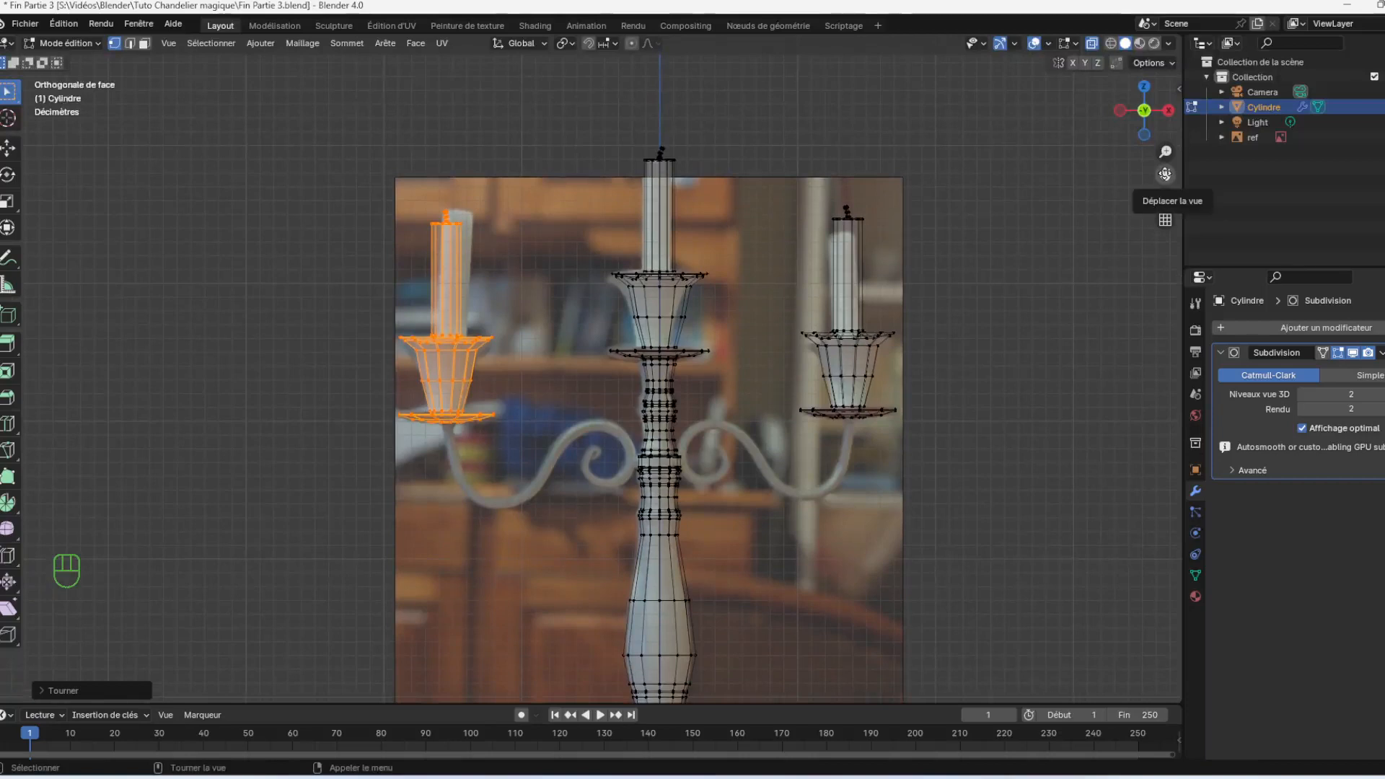
left_click(72, 46)
left_click(77, 58)
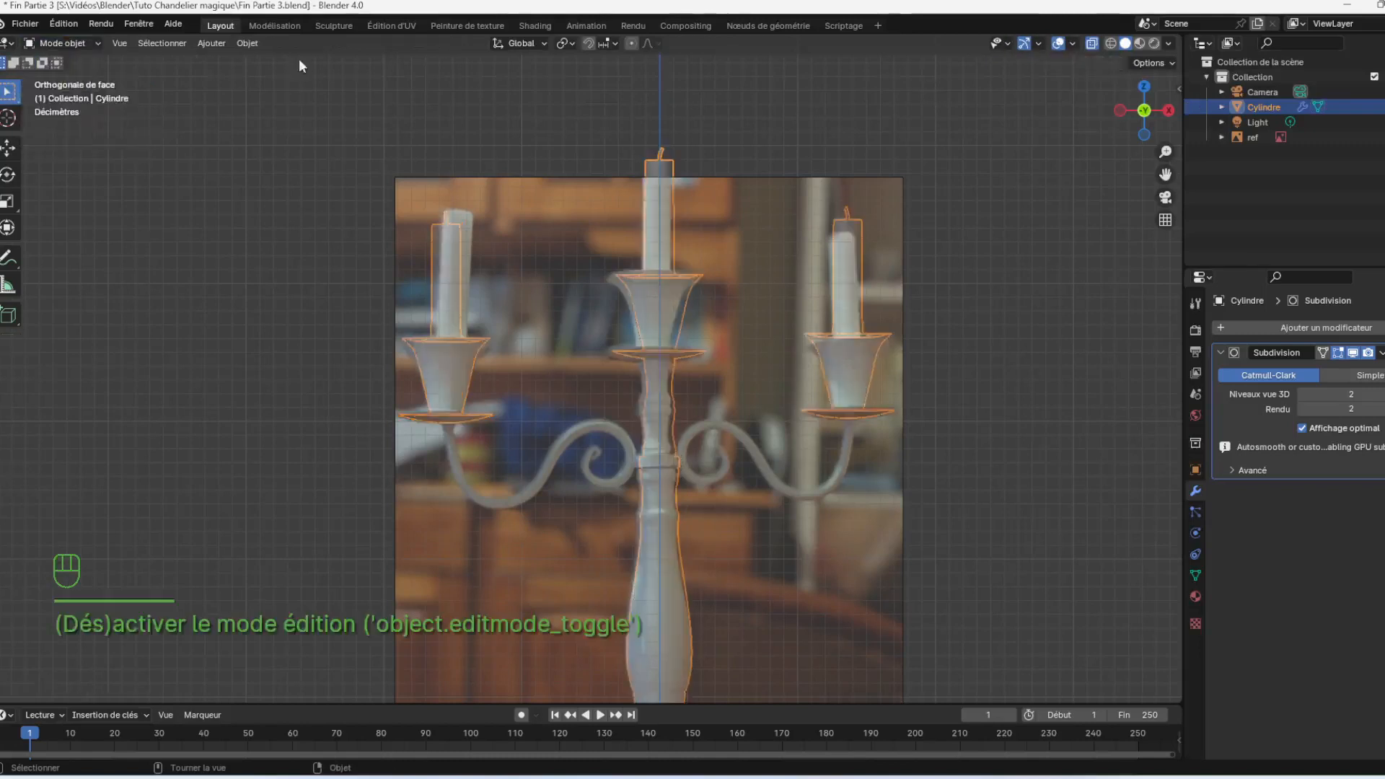
left_click(1092, 43)
left_click_drag(1164, 152, 970, 156)
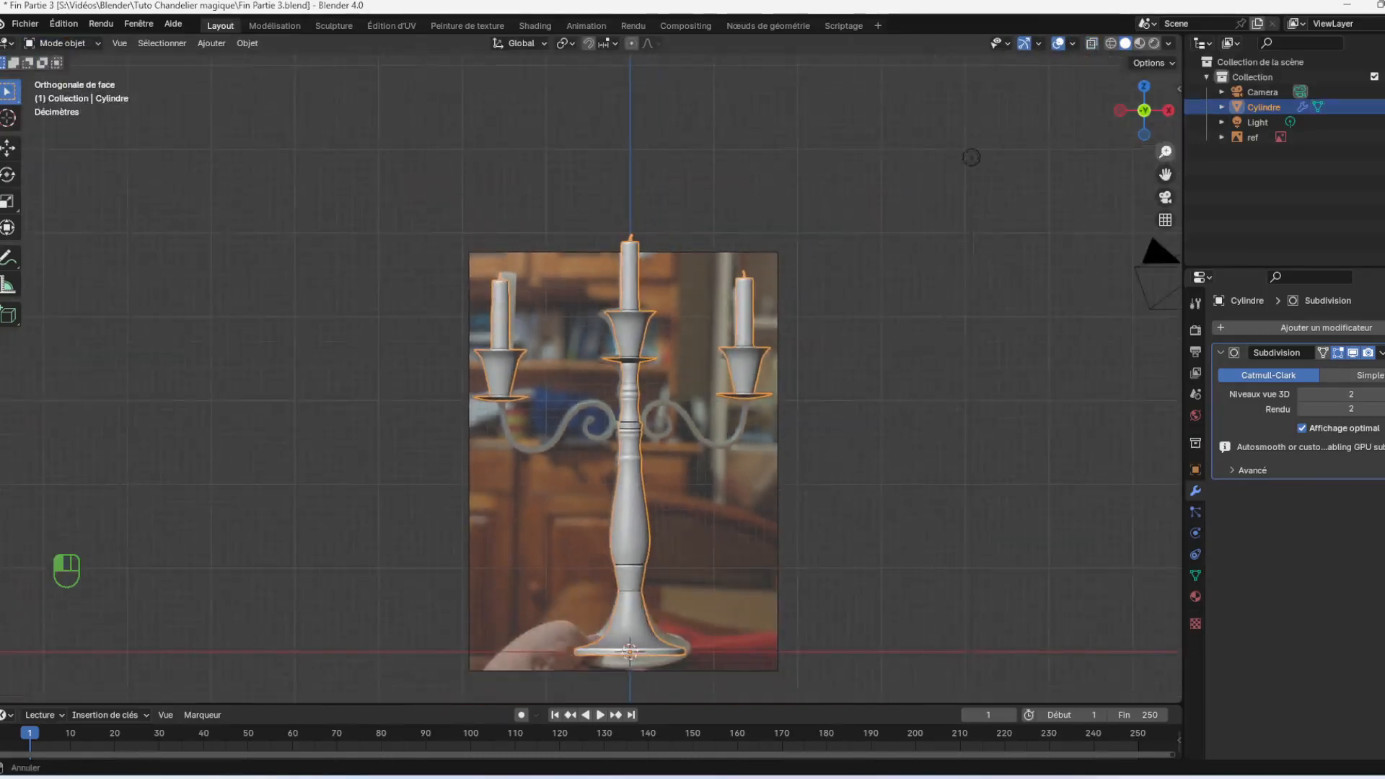
left_click_drag(1144, 110, 1092, 123)
mouse_move(1164, 171)
left_mouse_down()
mouse_move(1134, 128)
mouse_move(1170, 158)
left_mouse_up()
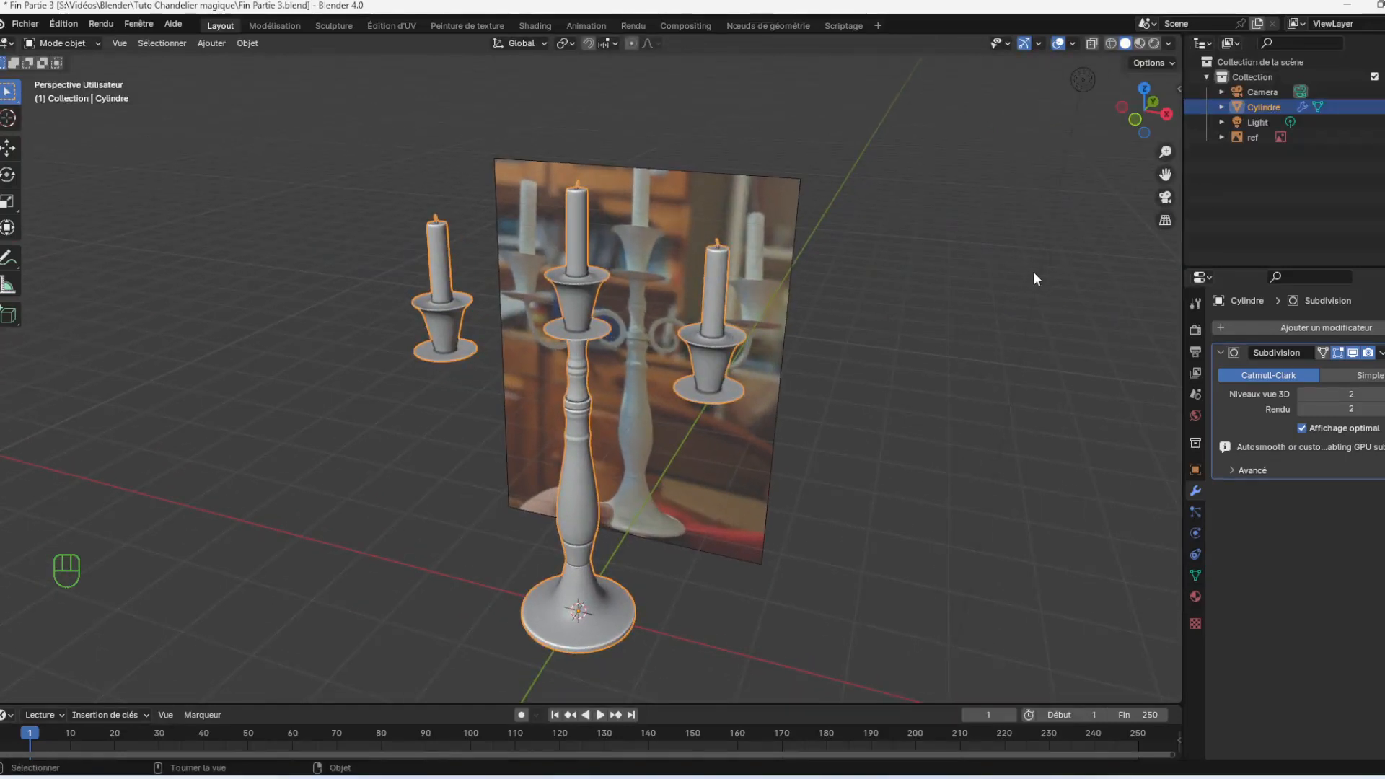